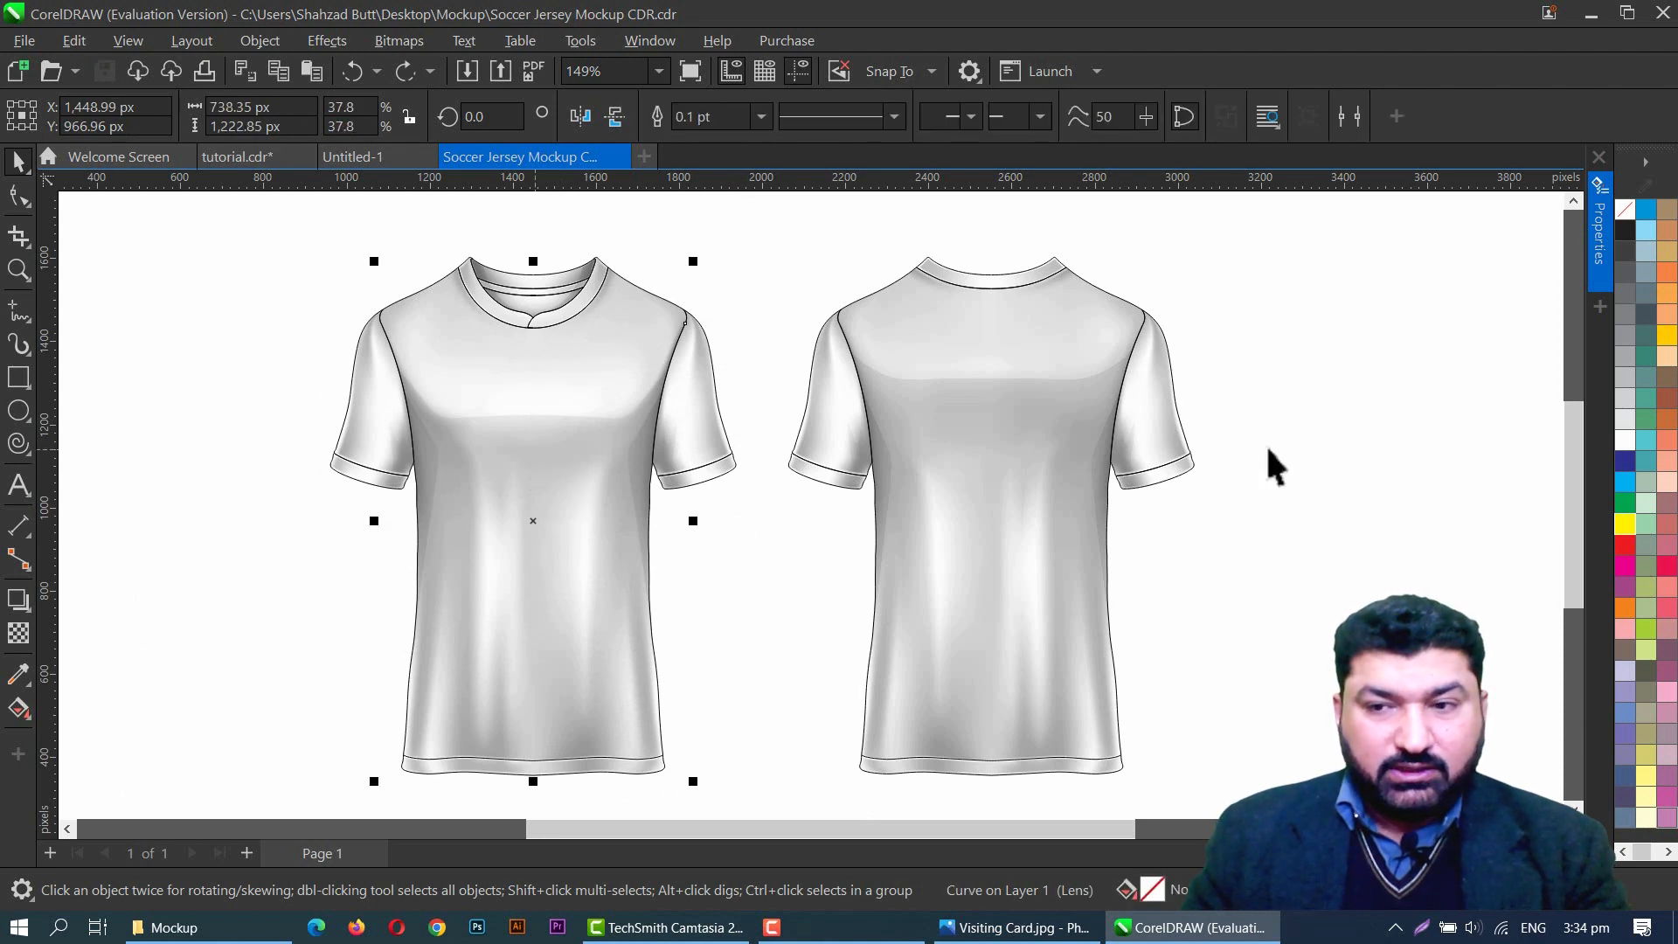
Step: Fill the front jersey's body and both sleeve cuffs with red, after trying dark blue and cyan on the body
click(1621, 455)
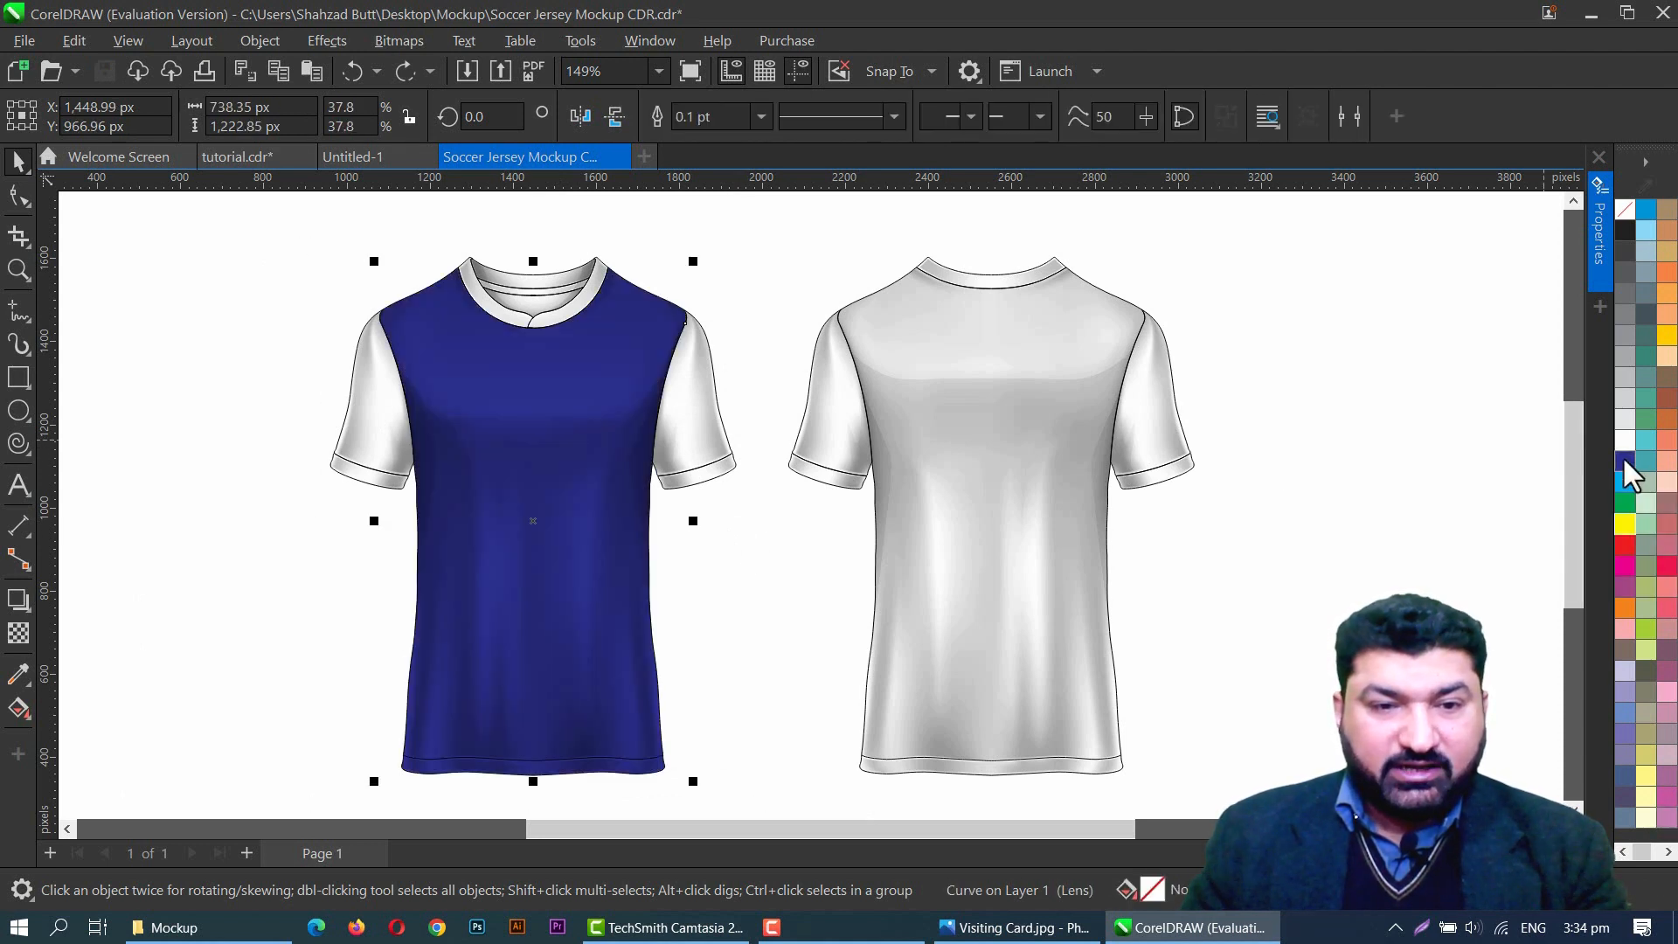
click(1620, 480)
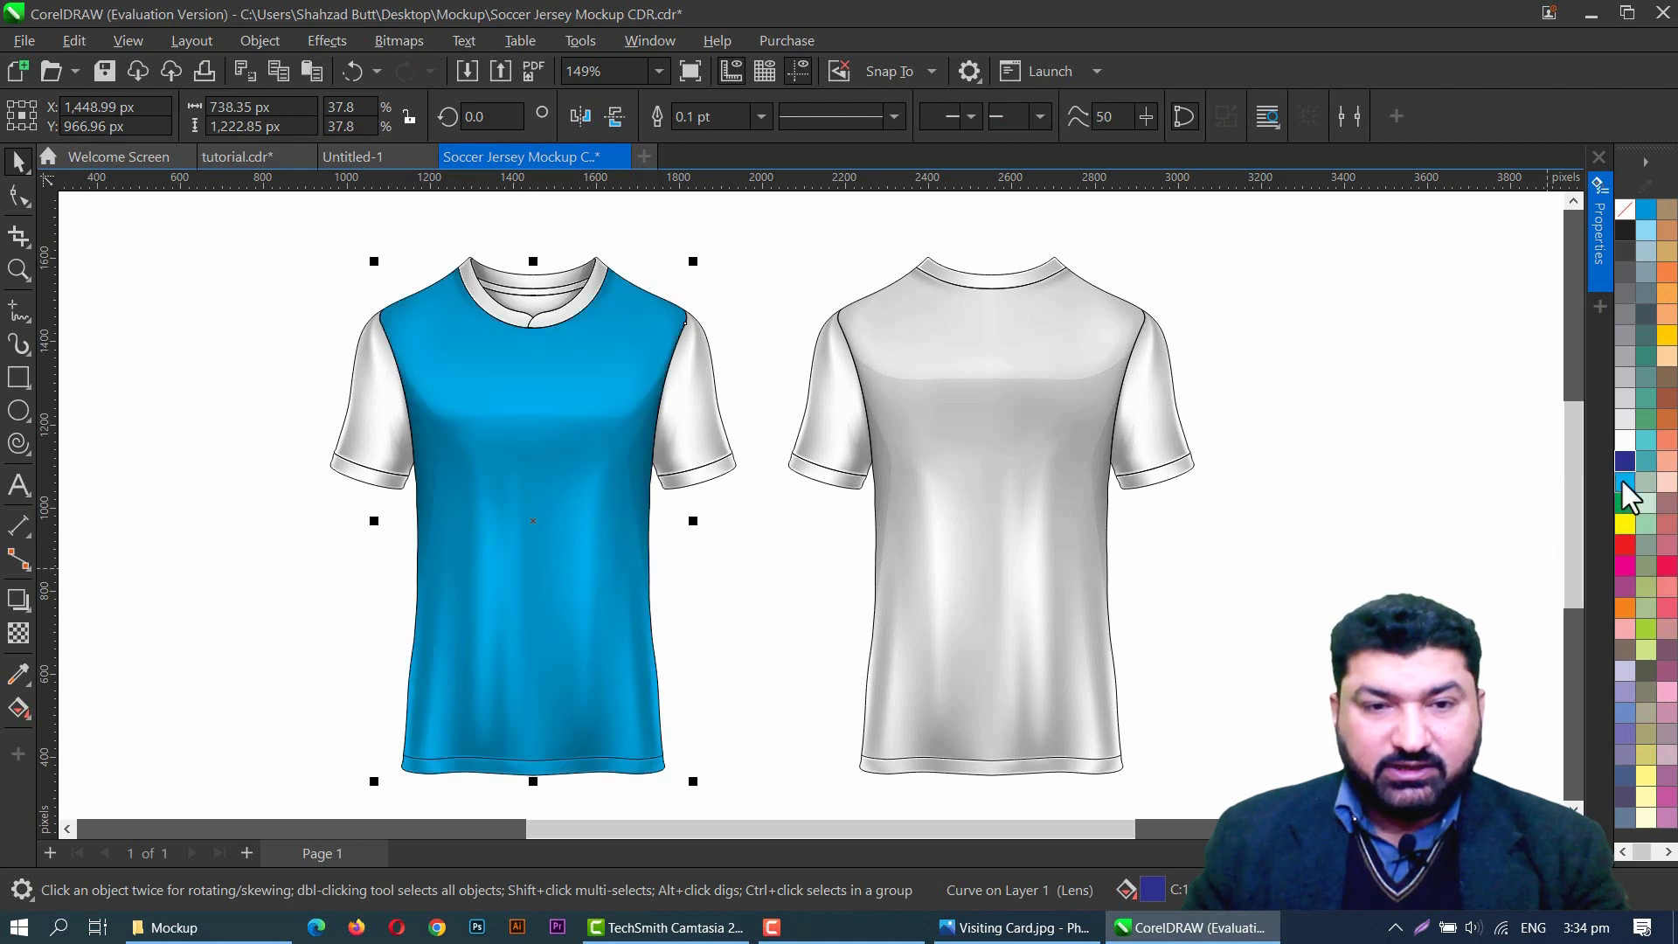
click(1622, 546)
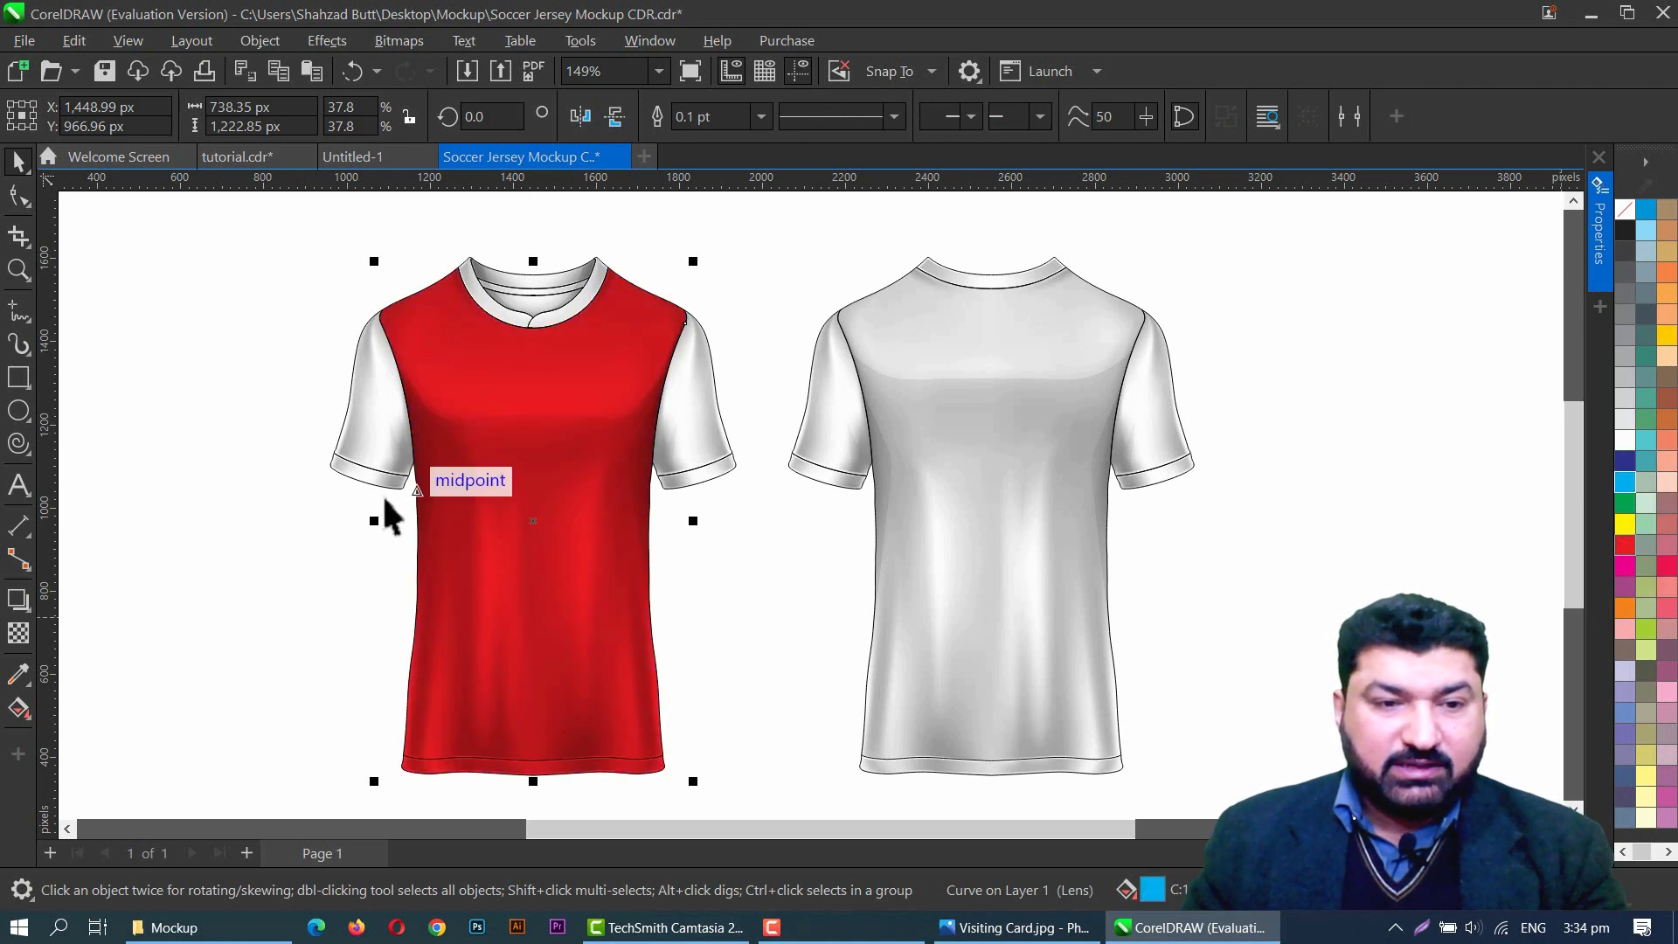
click(418, 489)
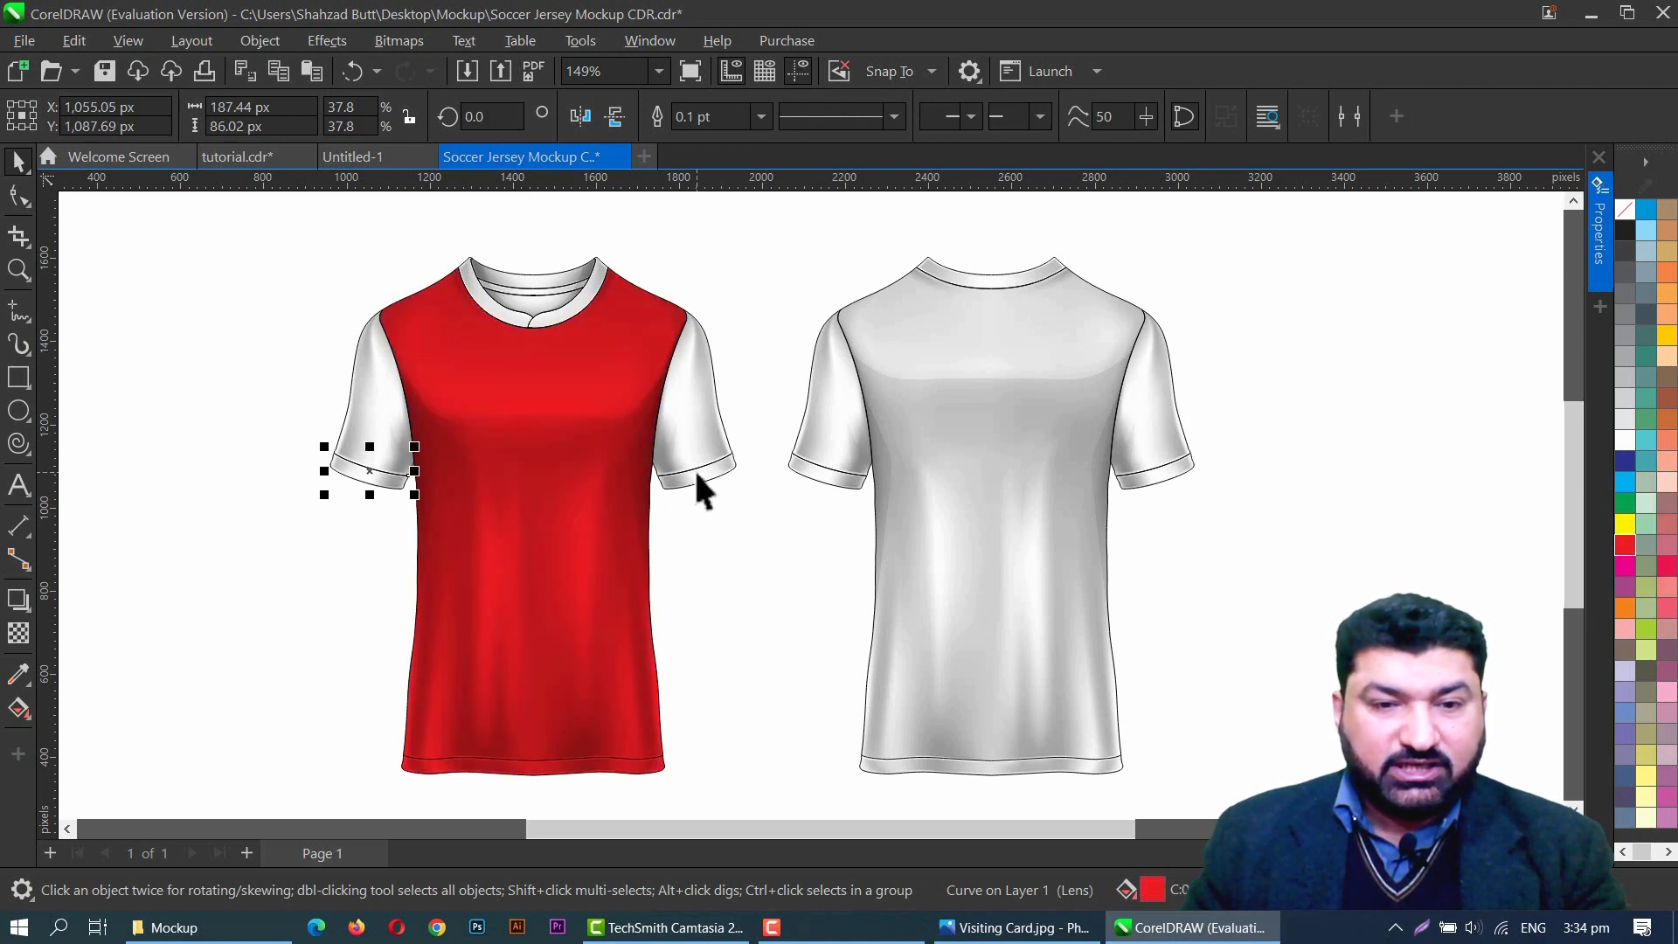
click(1624, 546)
Step: Fill both sleeves and the front collar of the front jersey with cyan
click(378, 416)
shift+click(683, 419)
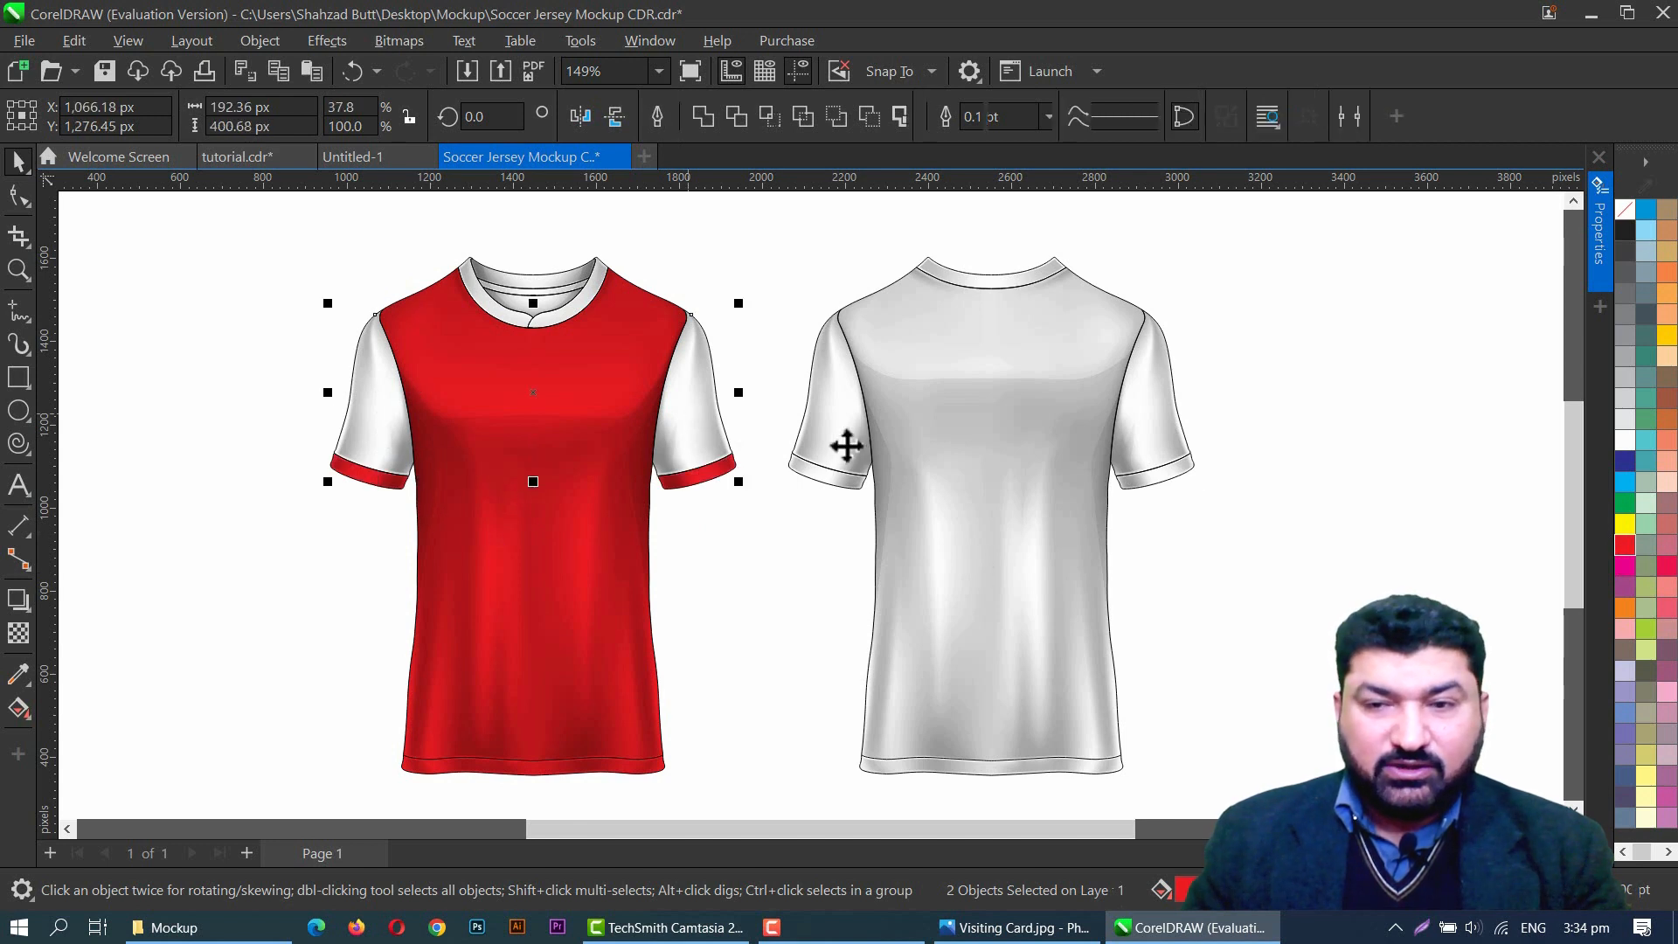
click(1623, 479)
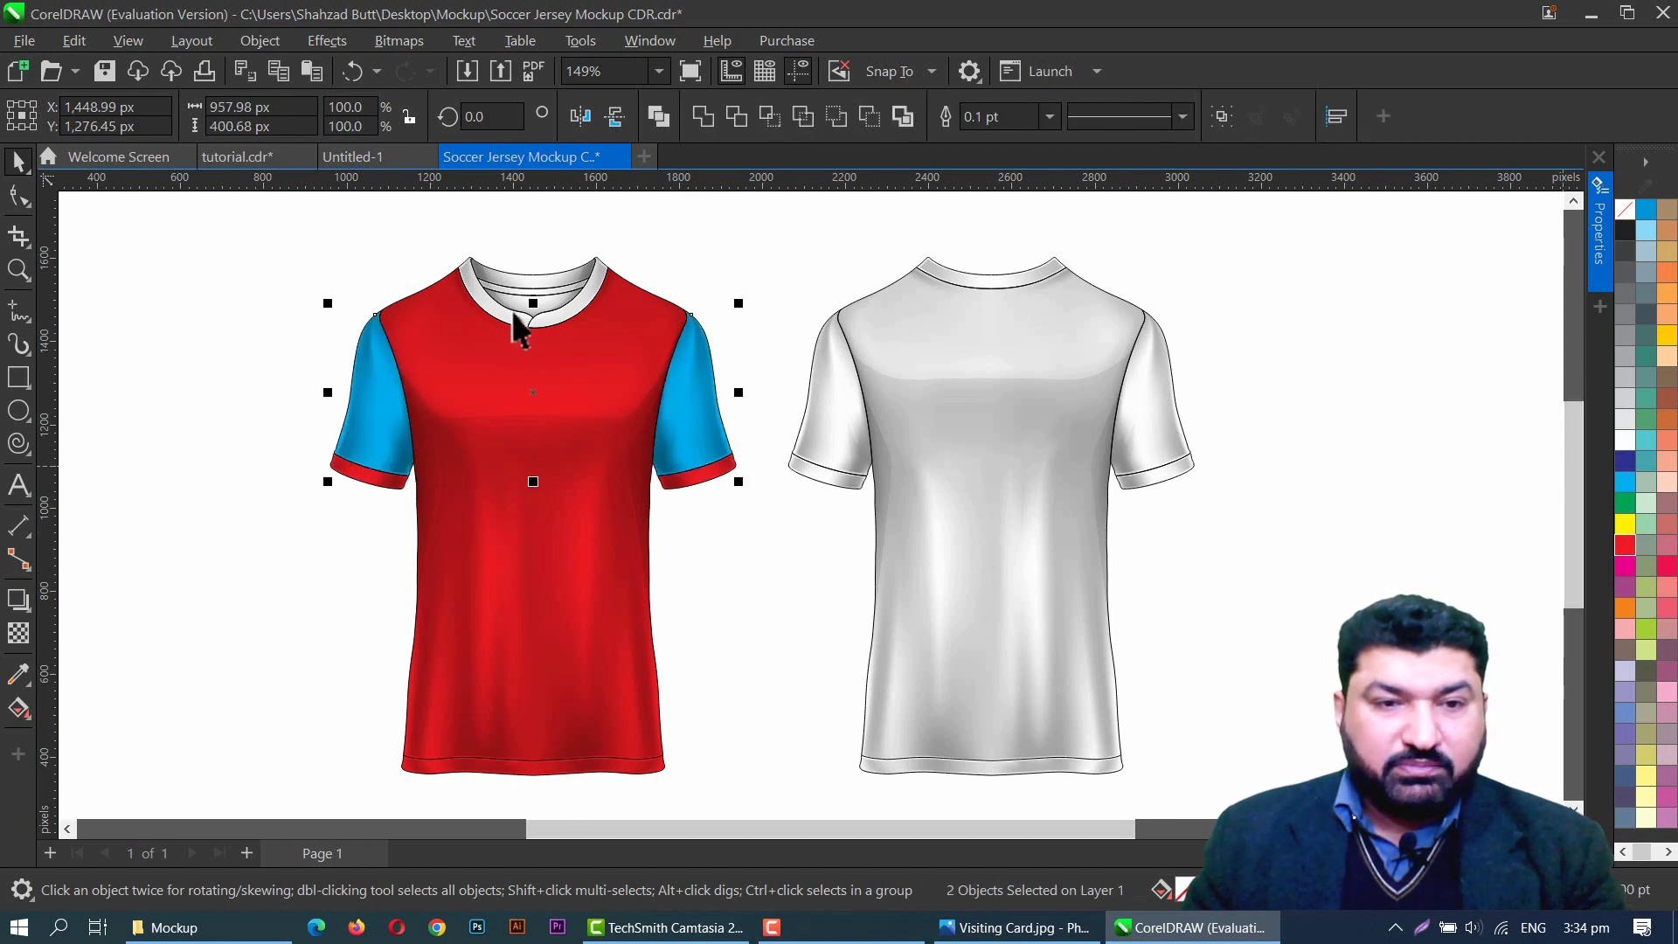
click(577, 332)
click(1625, 482)
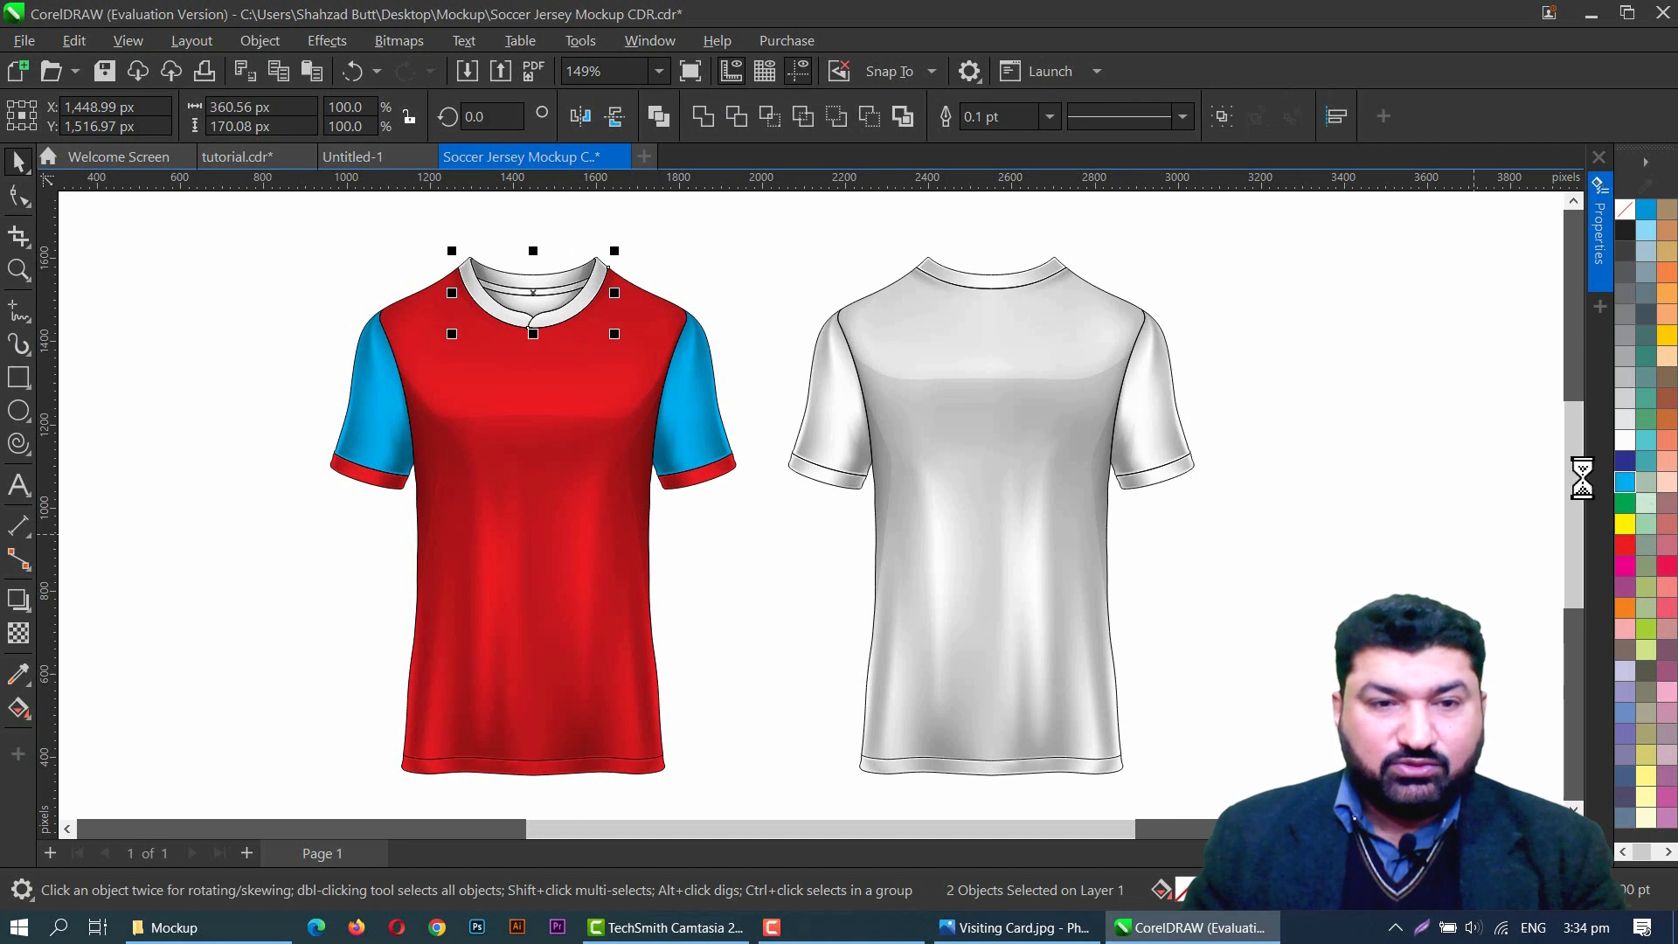
Step: Fill the front jersey's rear neckband with red and the thin strip just beneath it with cyan
click(567, 274)
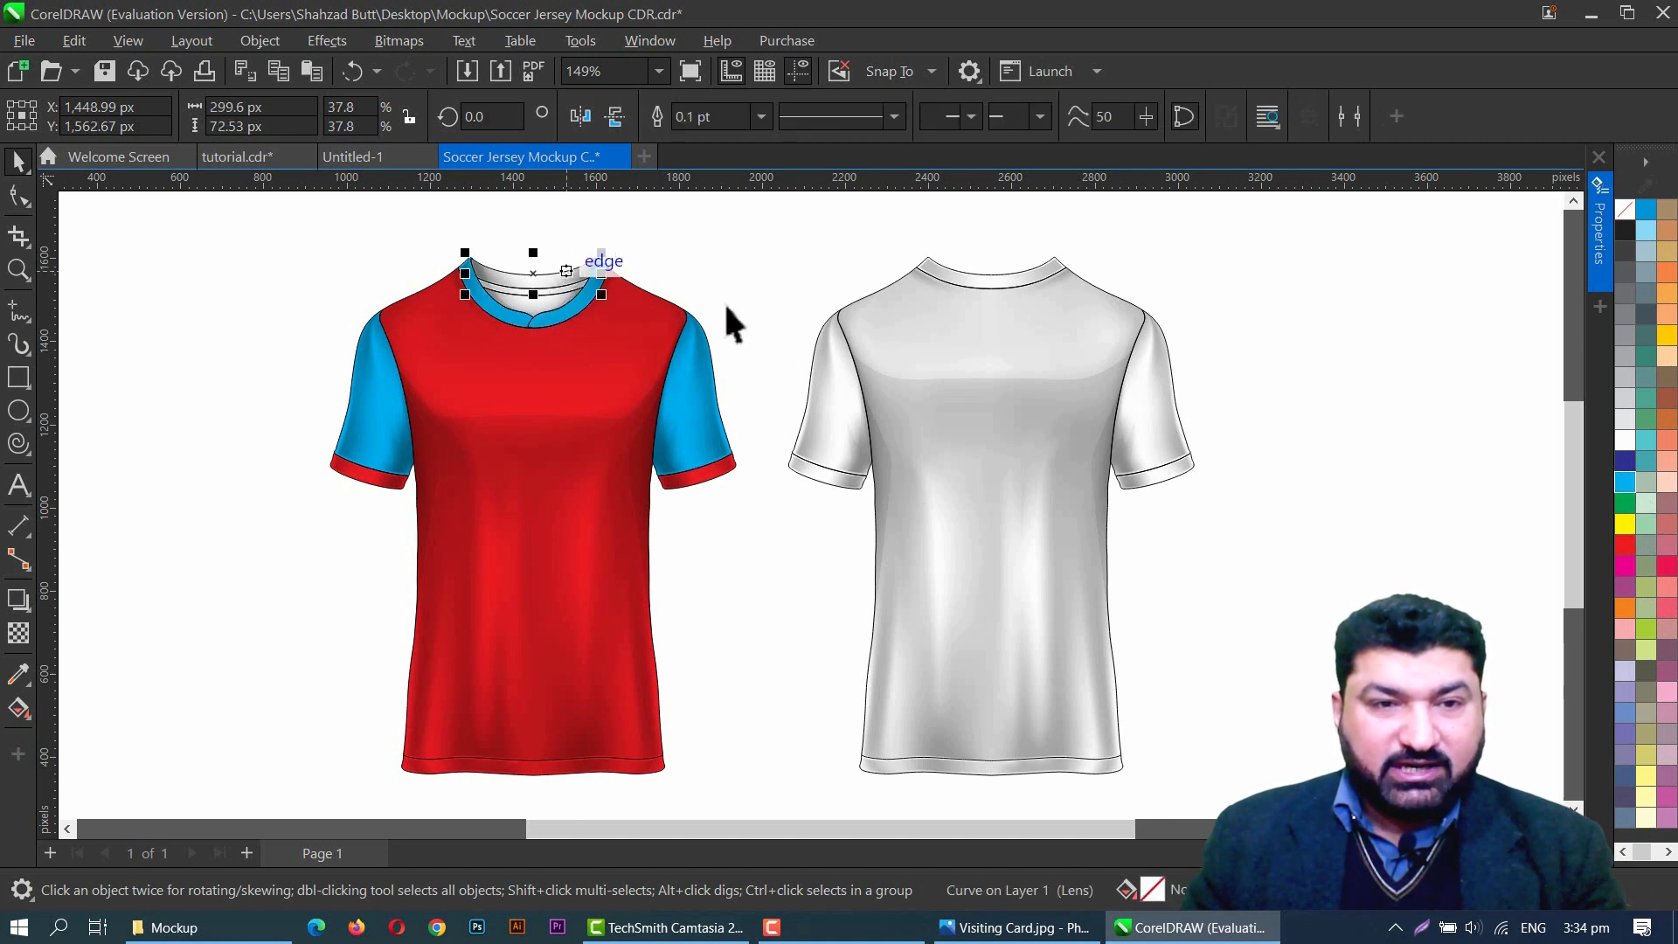
click(1624, 545)
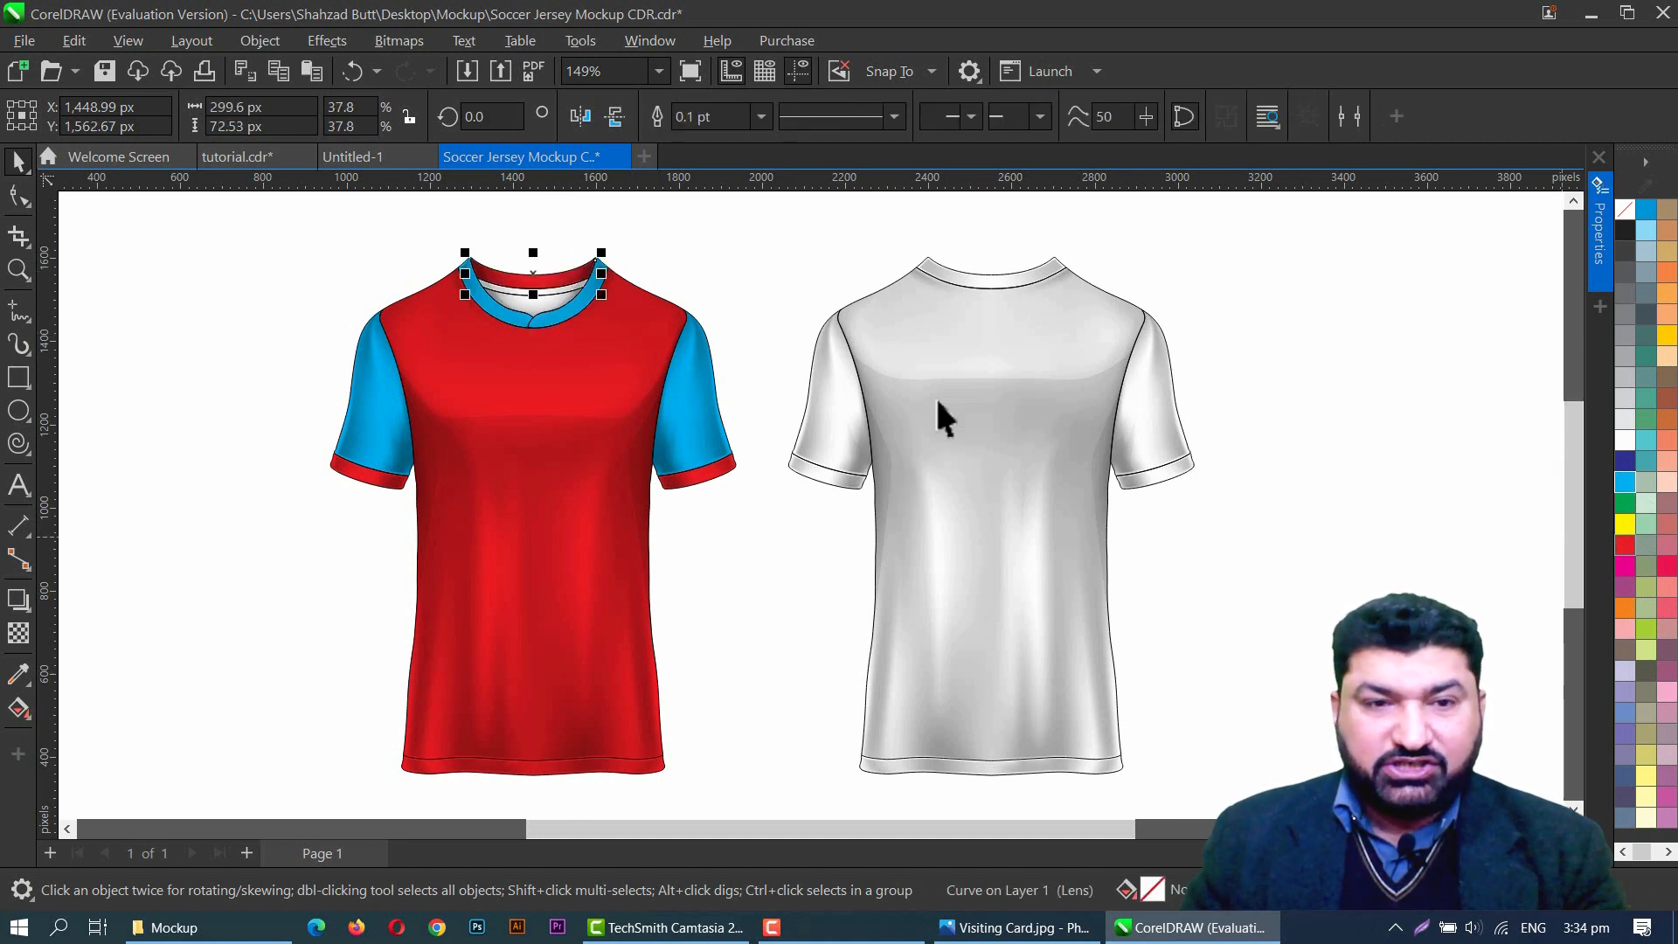
click(533, 286)
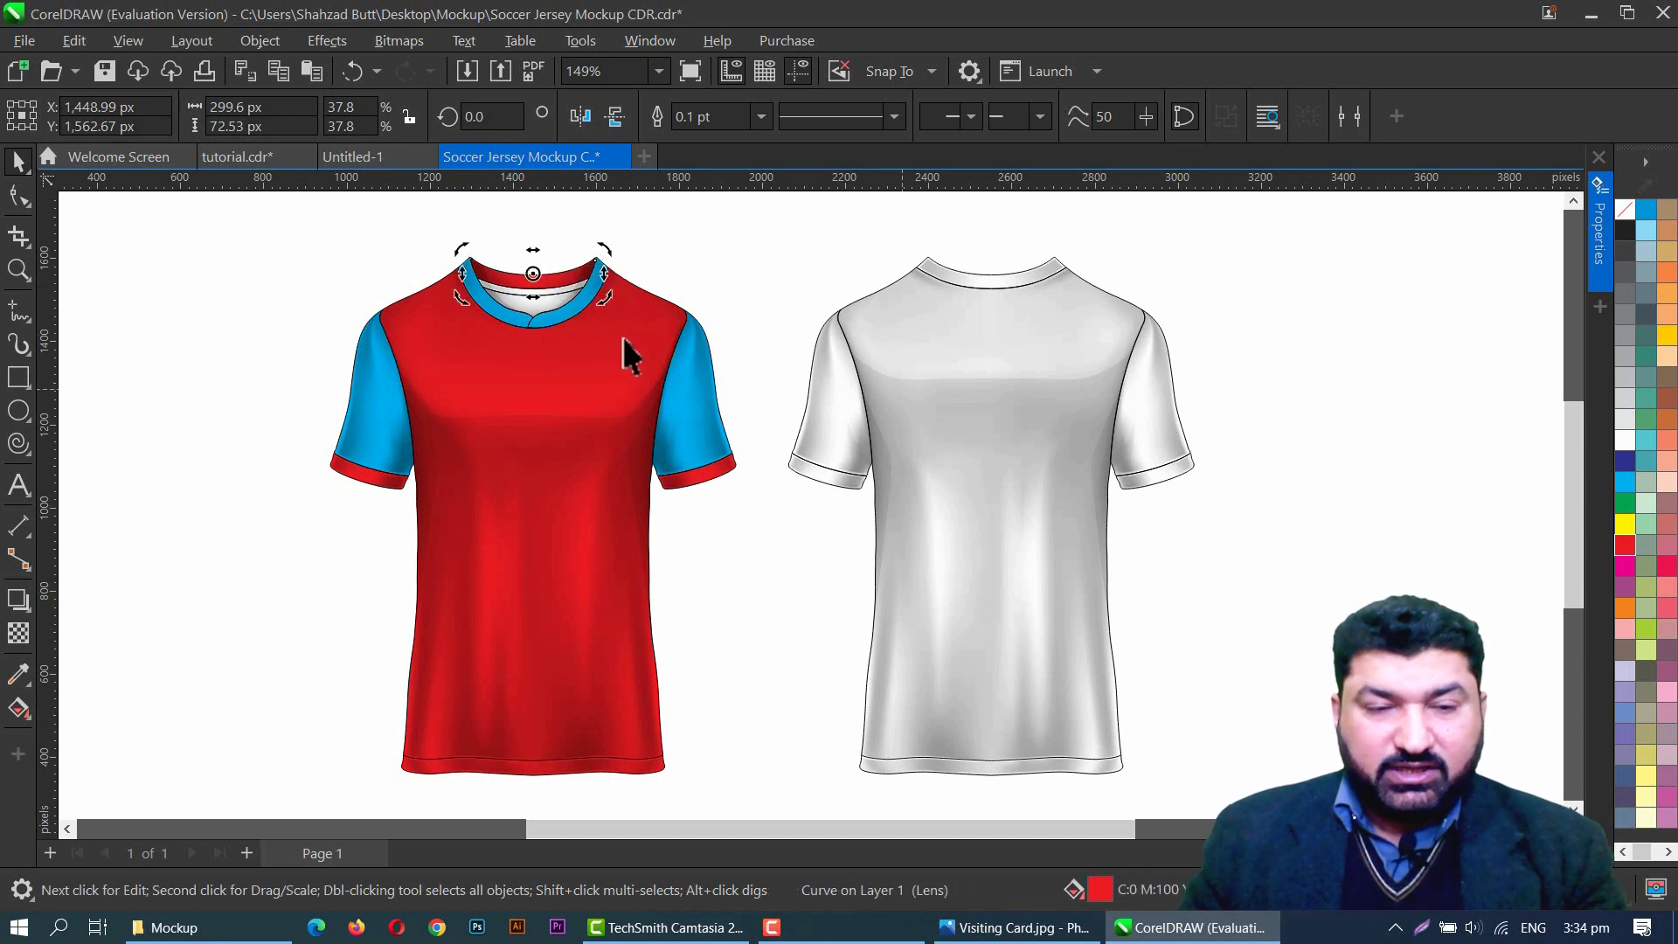
click(554, 287)
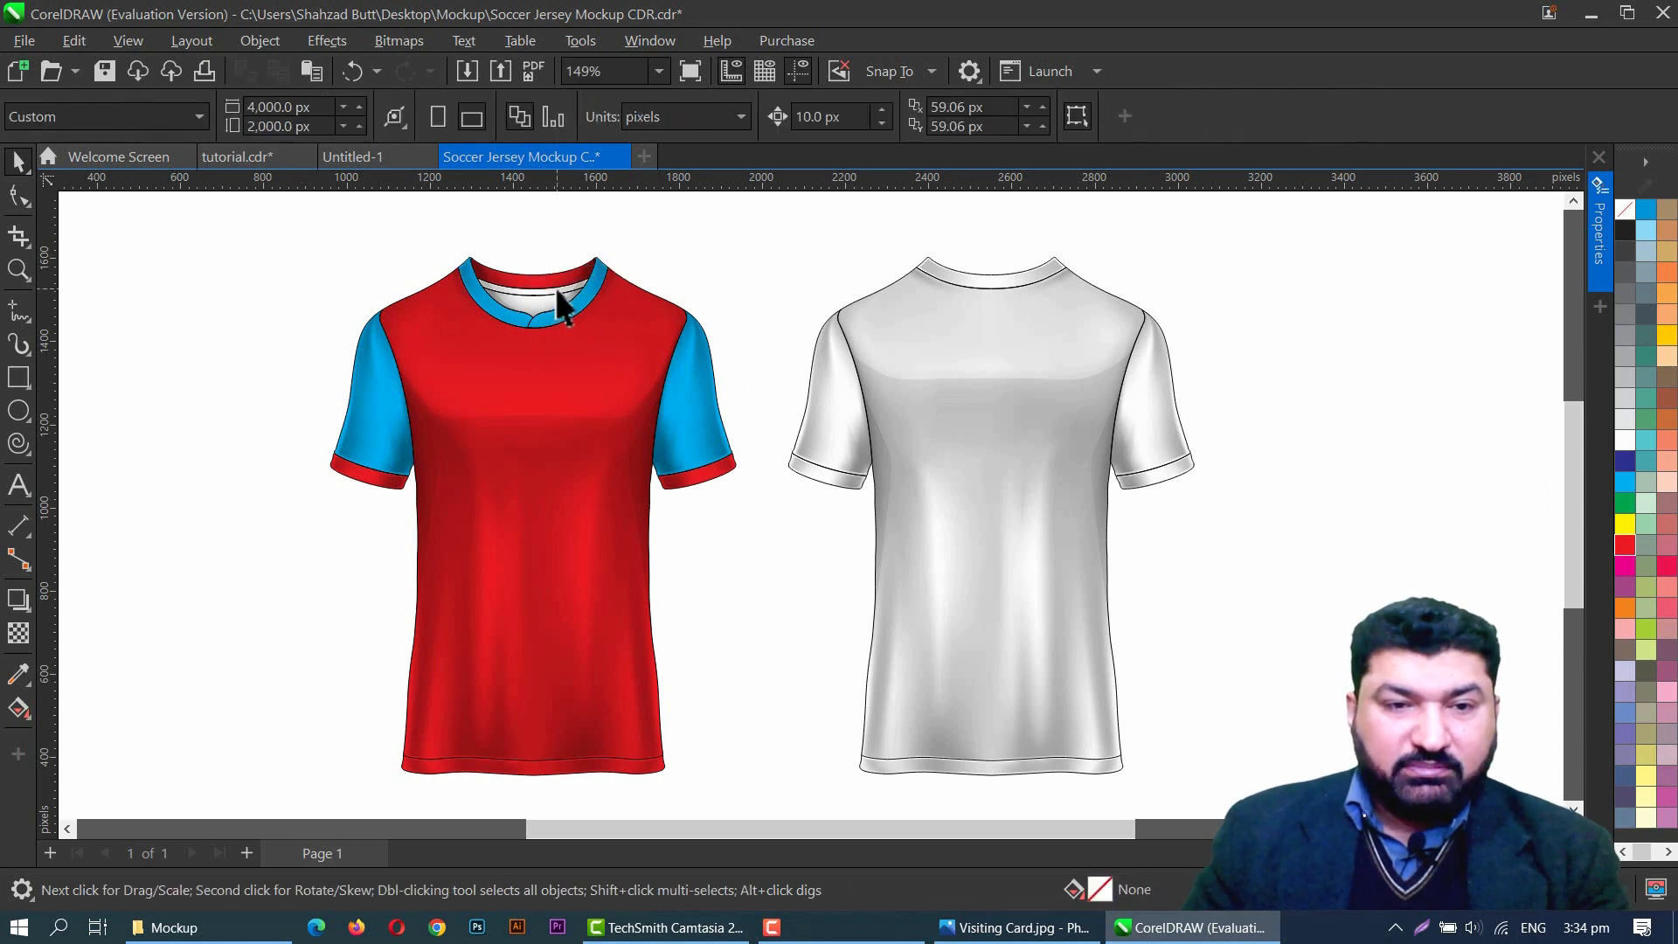
click(1623, 479)
Step: Fill the back-view jersey's body and both sleeve cuffs with red
click(1015, 477)
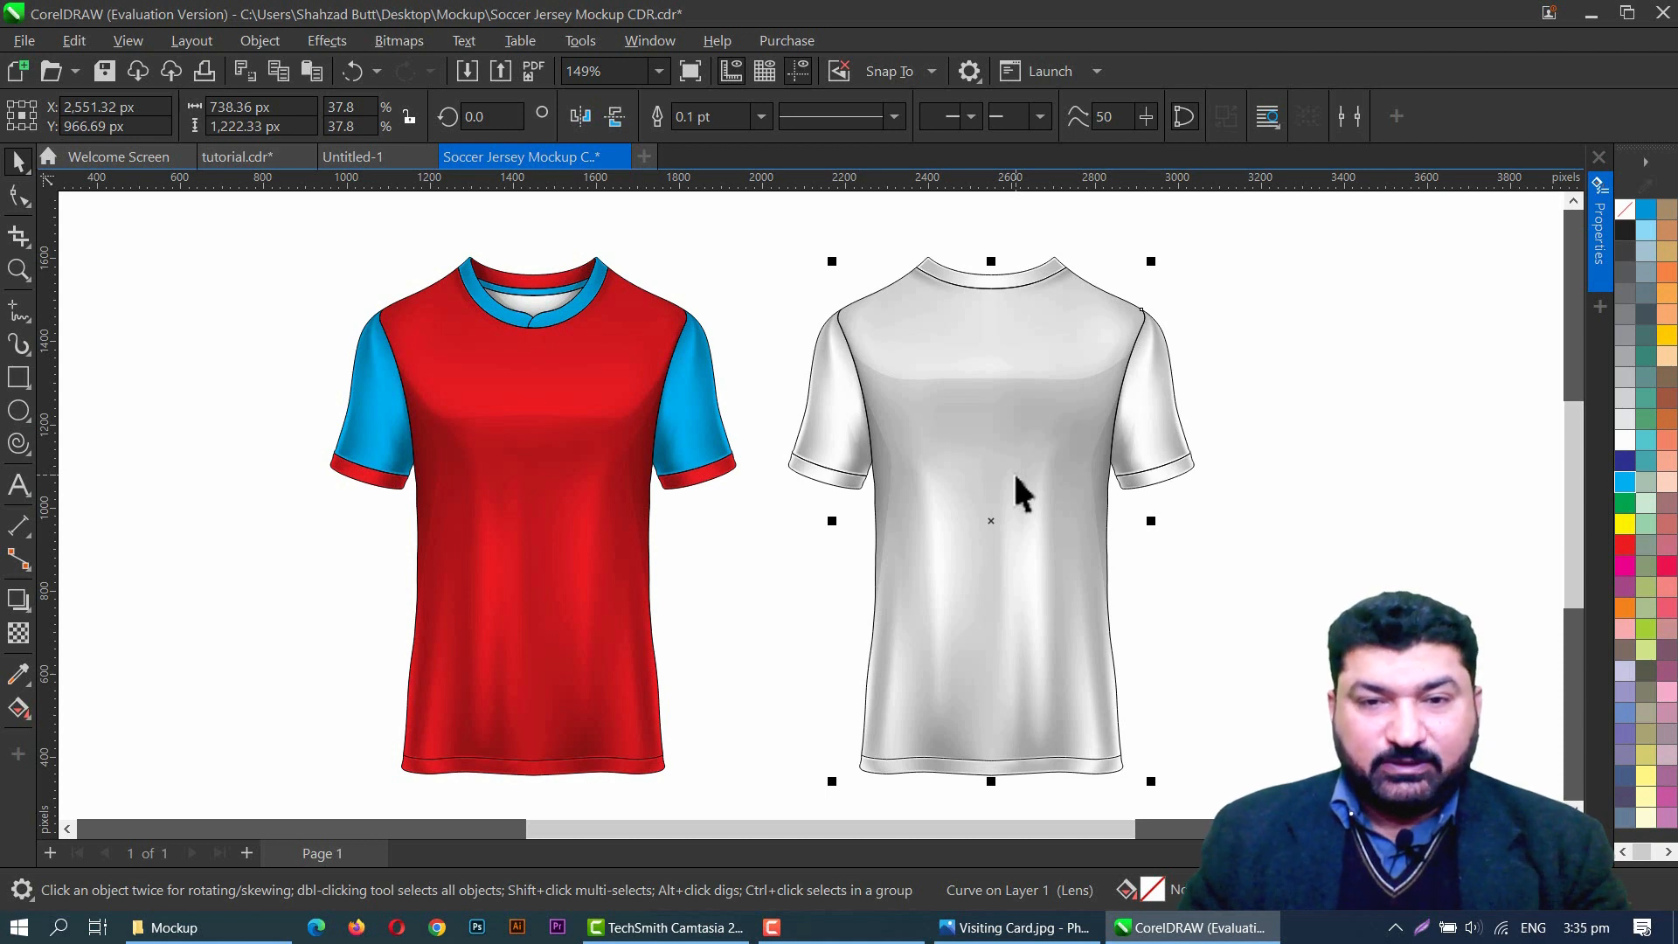
click(1623, 481)
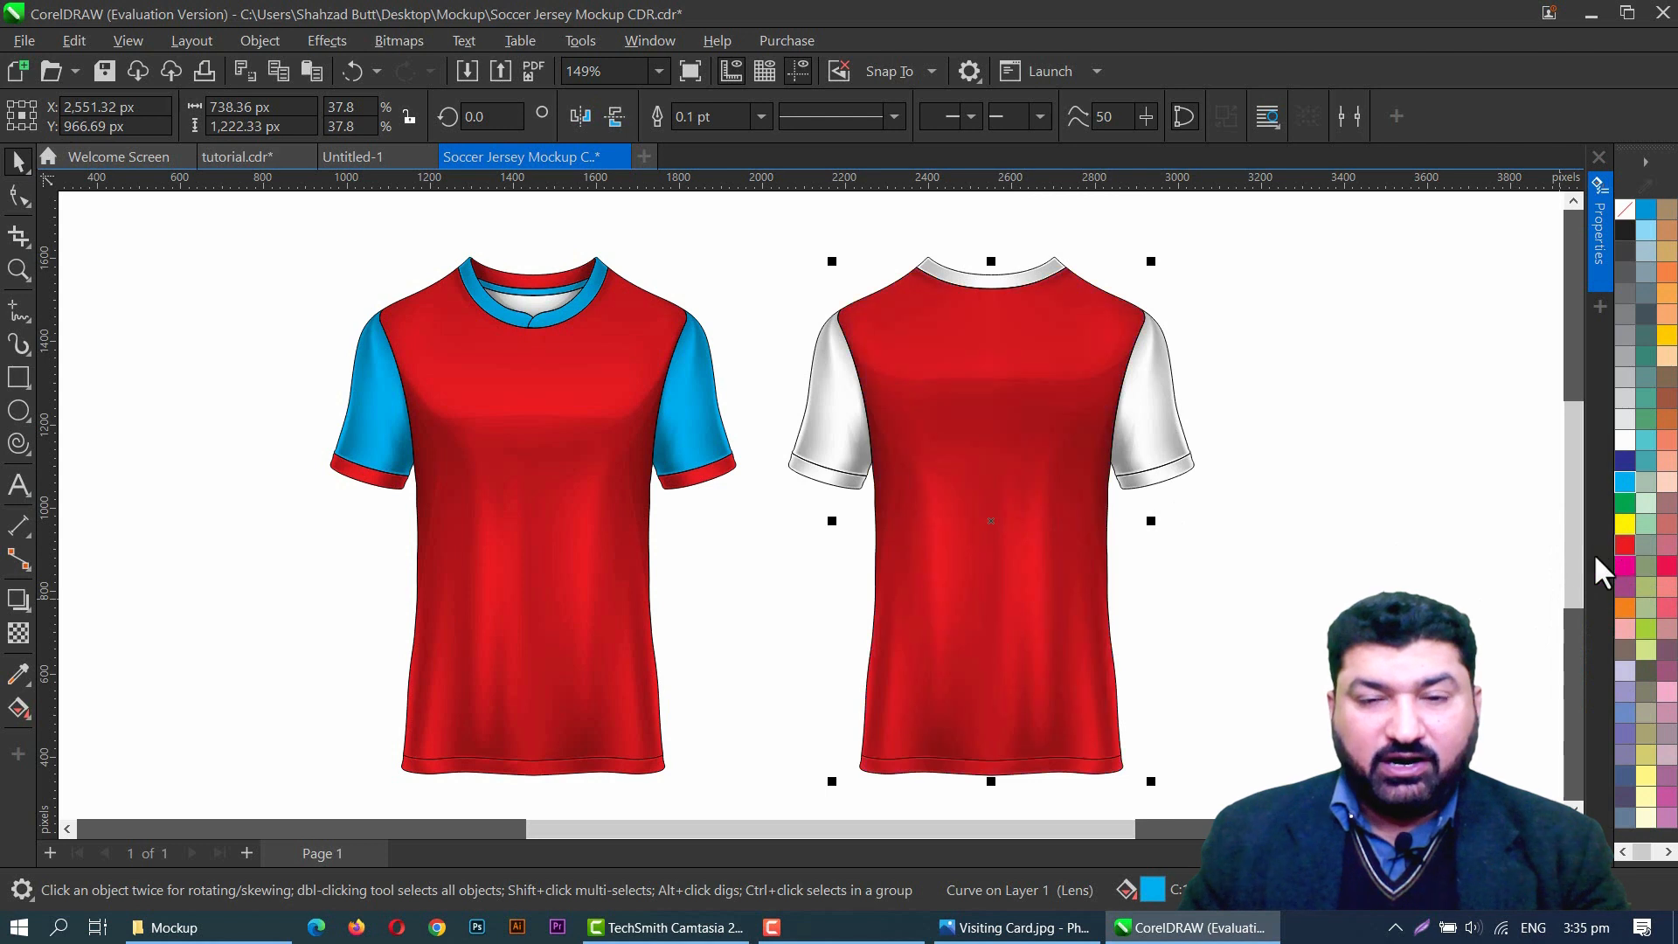
click(840, 478)
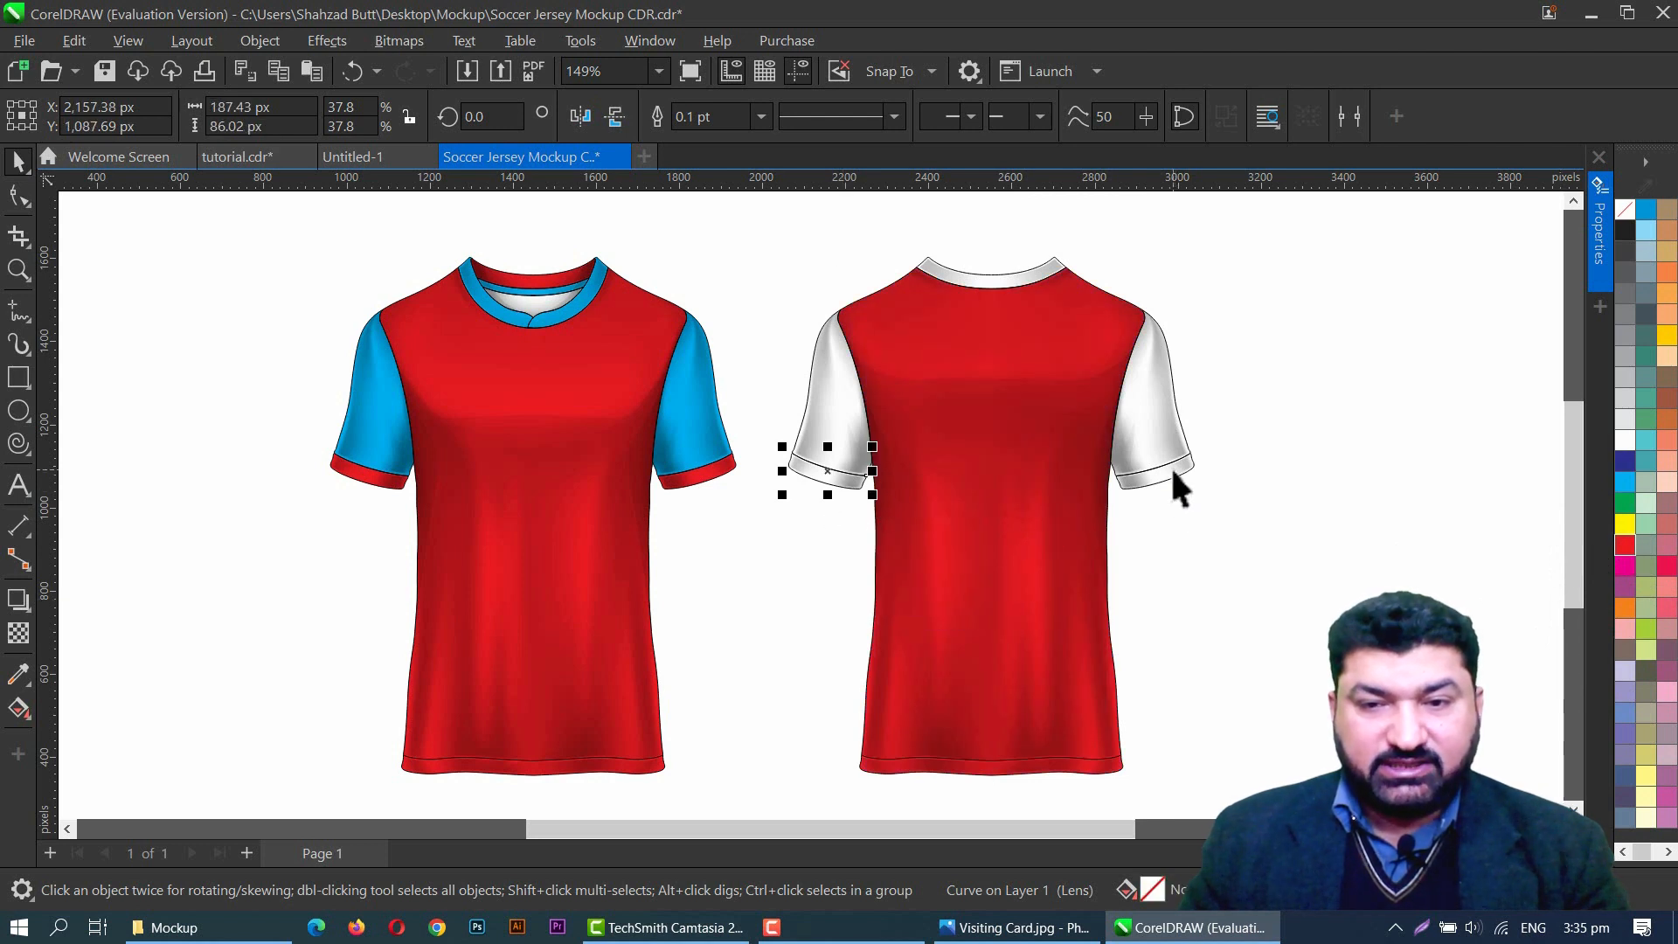
shift+click(1173, 472)
click(1624, 544)
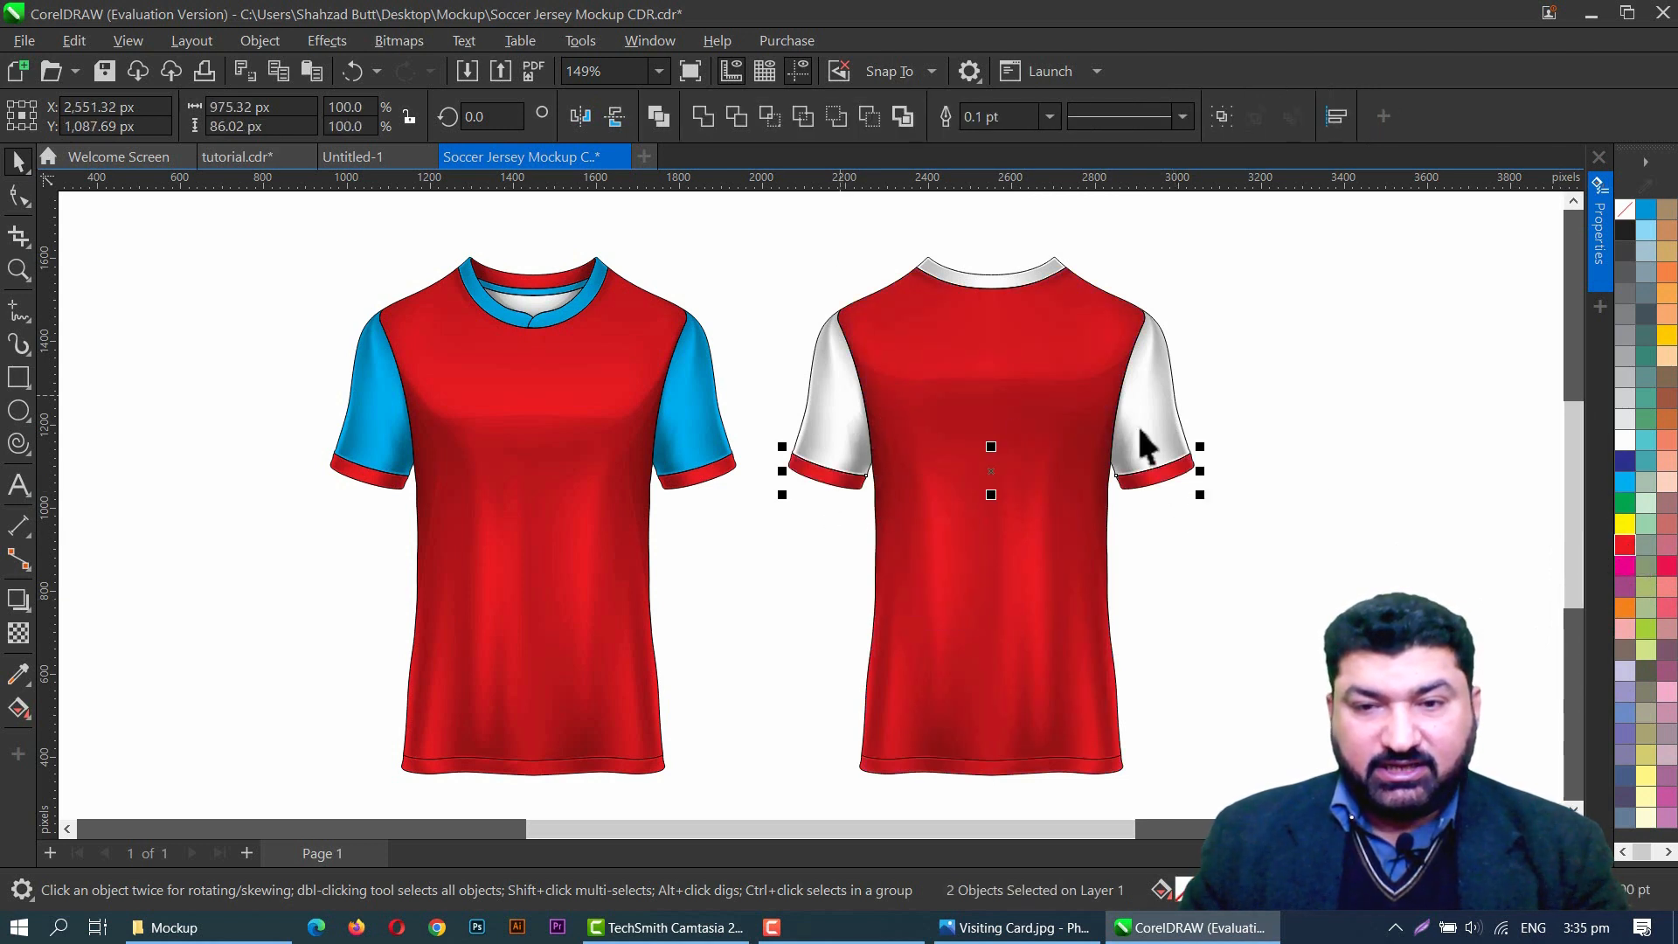
Step: Fill the back-view jersey's sleeves and collar with cyan and clear the selection
click(839, 395)
shift+click(1164, 422)
click(1624, 485)
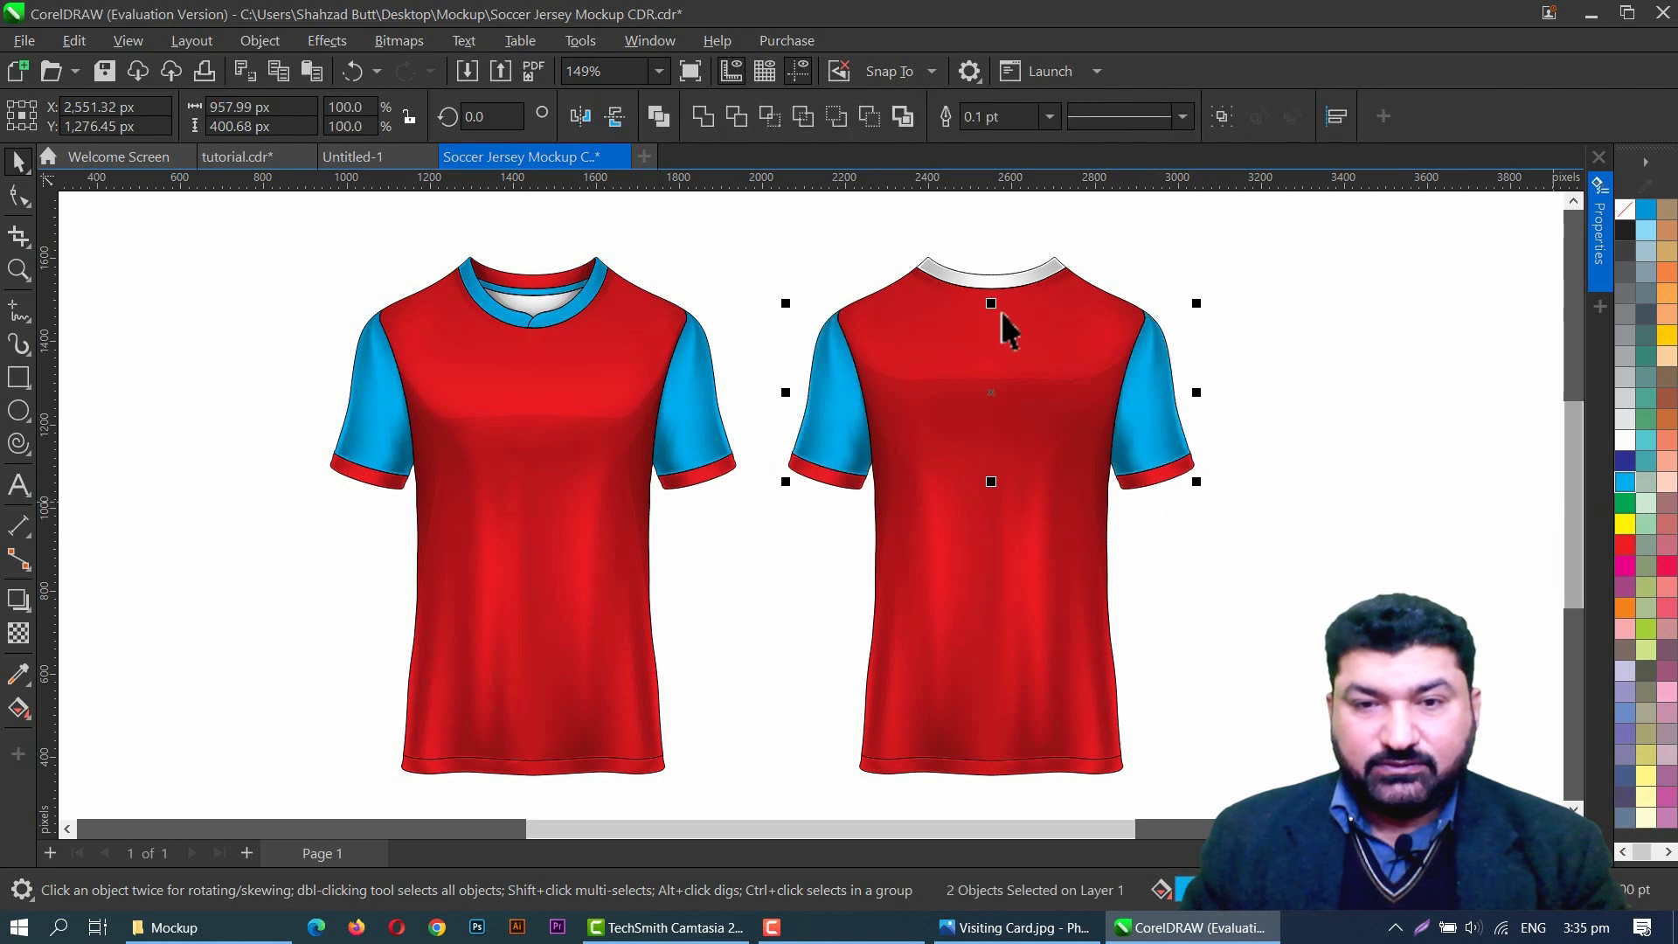
click(1017, 279)
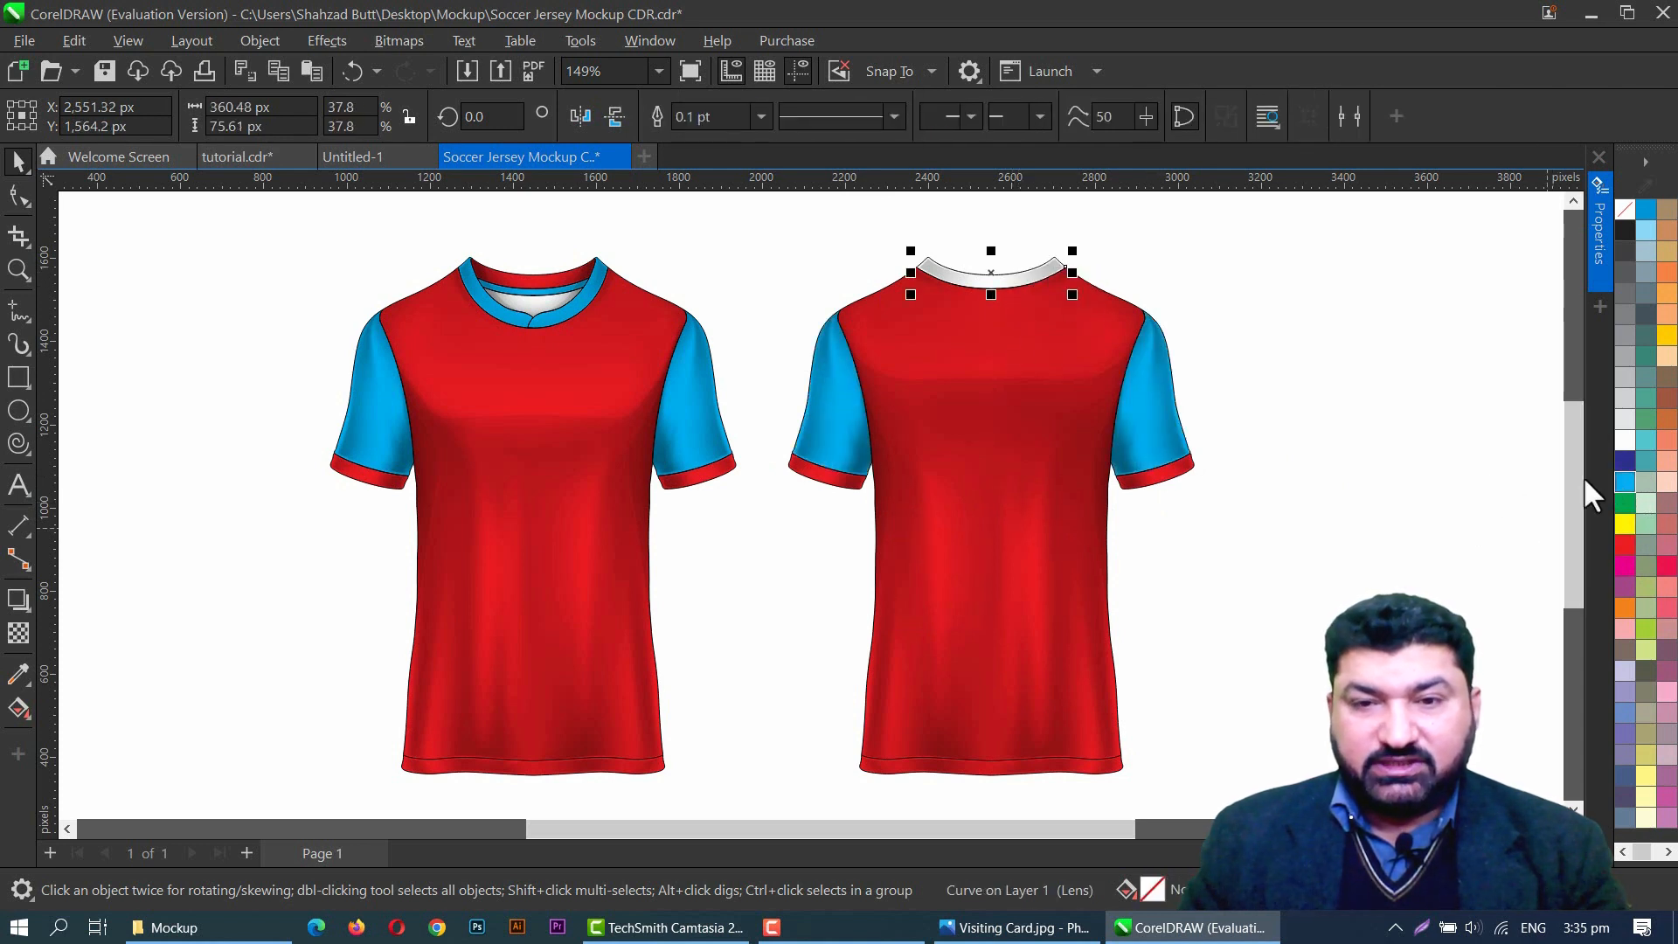
click(1625, 482)
click(1460, 468)
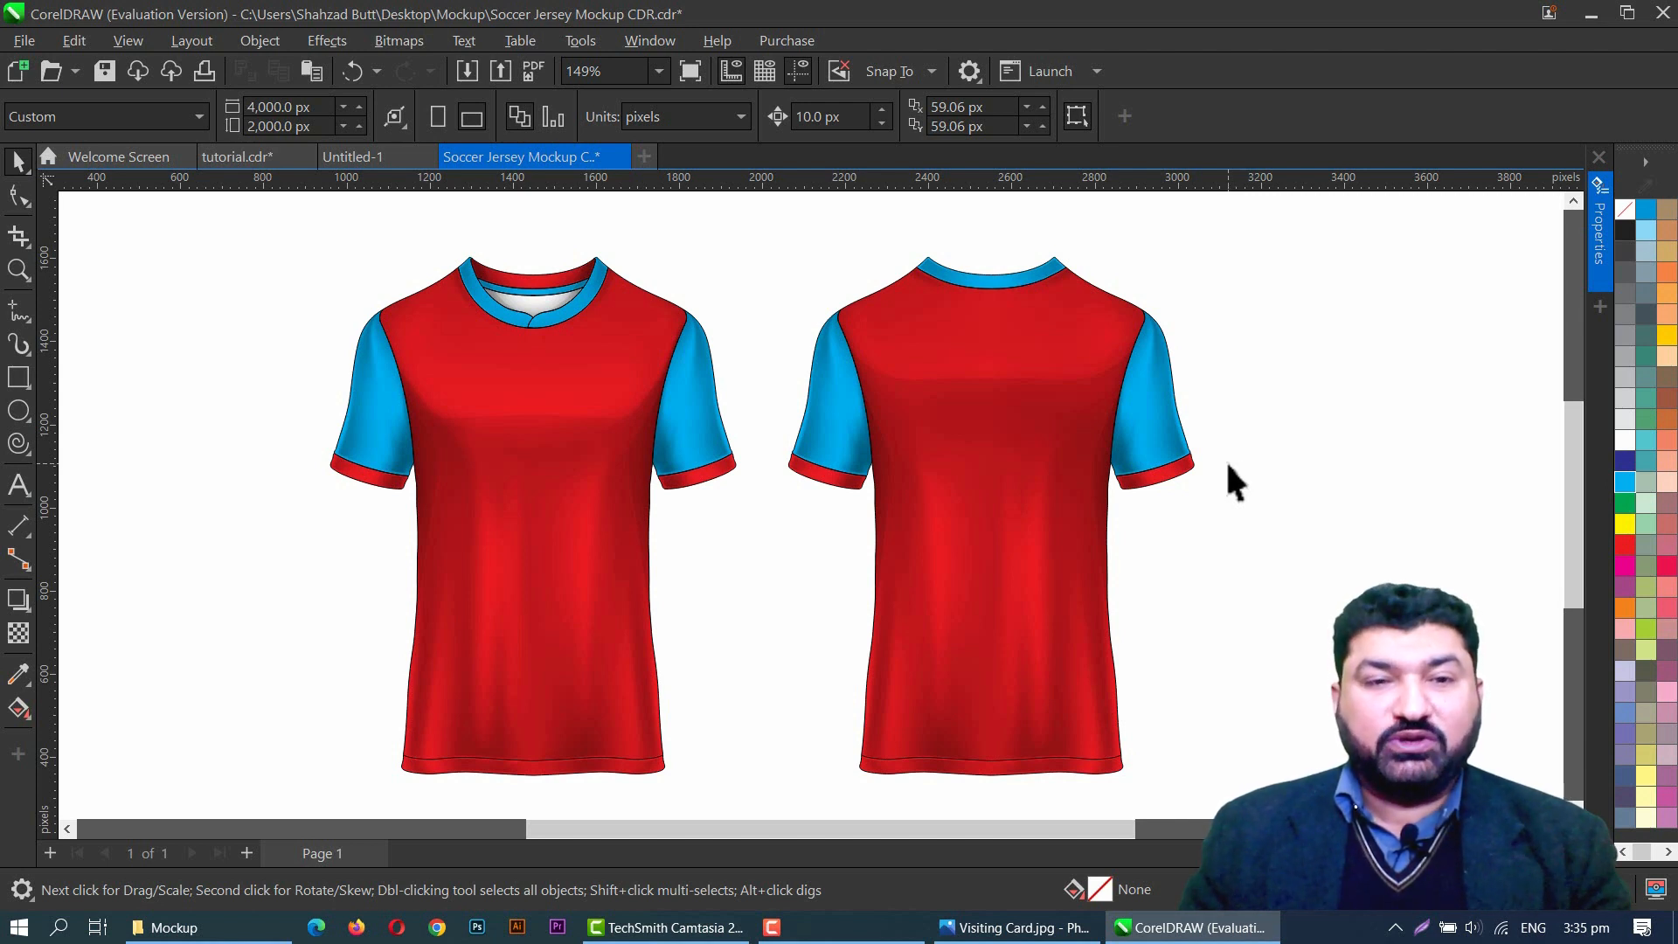
Step: Import the "ids white" logo from the Mockup folder and scale it down to about 275 px wide
click(225, 933)
click(619, 320)
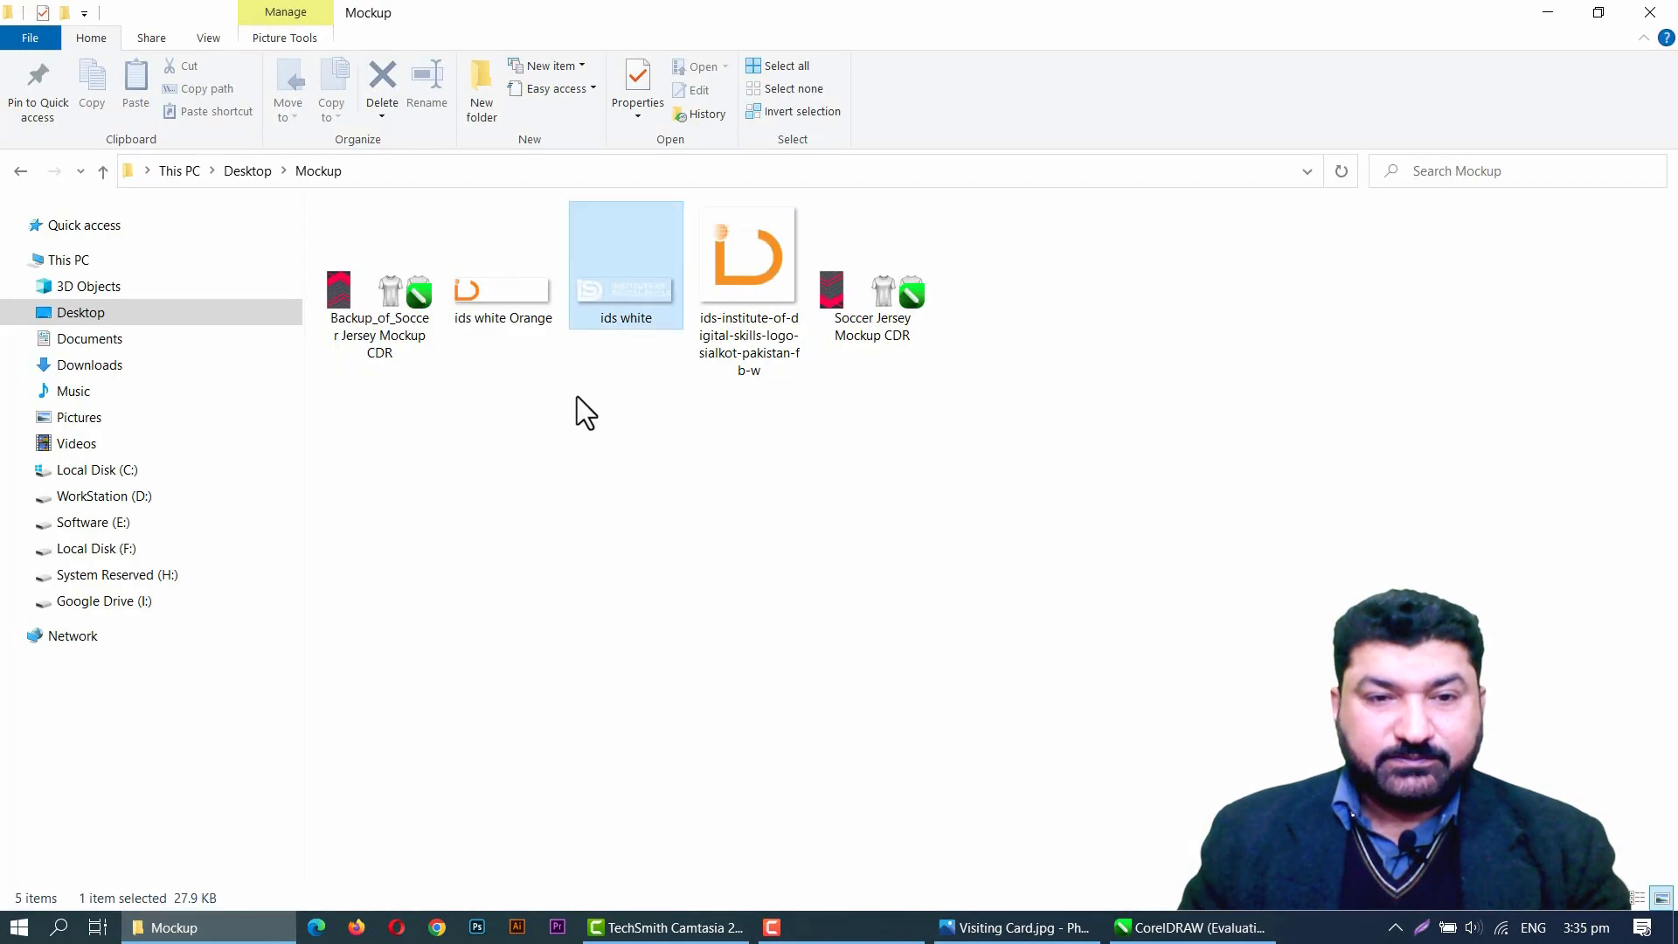
drag(633, 295, 1024, 531)
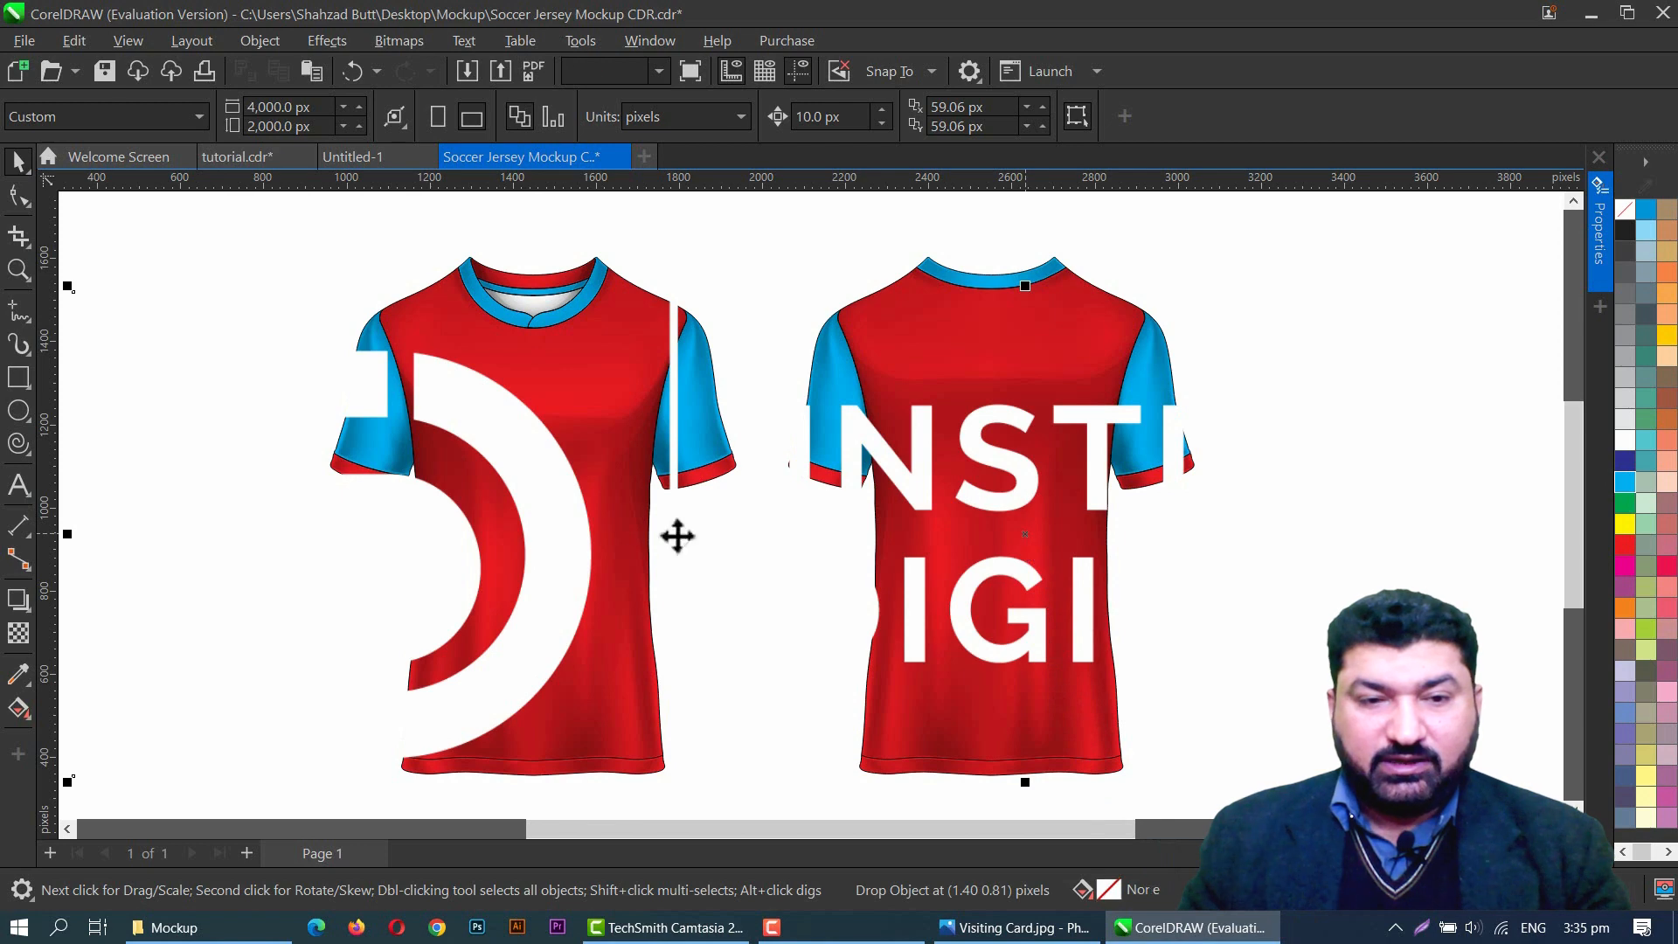
scroll(637, 525, down, 1)
drag(132, 307, 796, 353)
drag(969, 531, 765, 354)
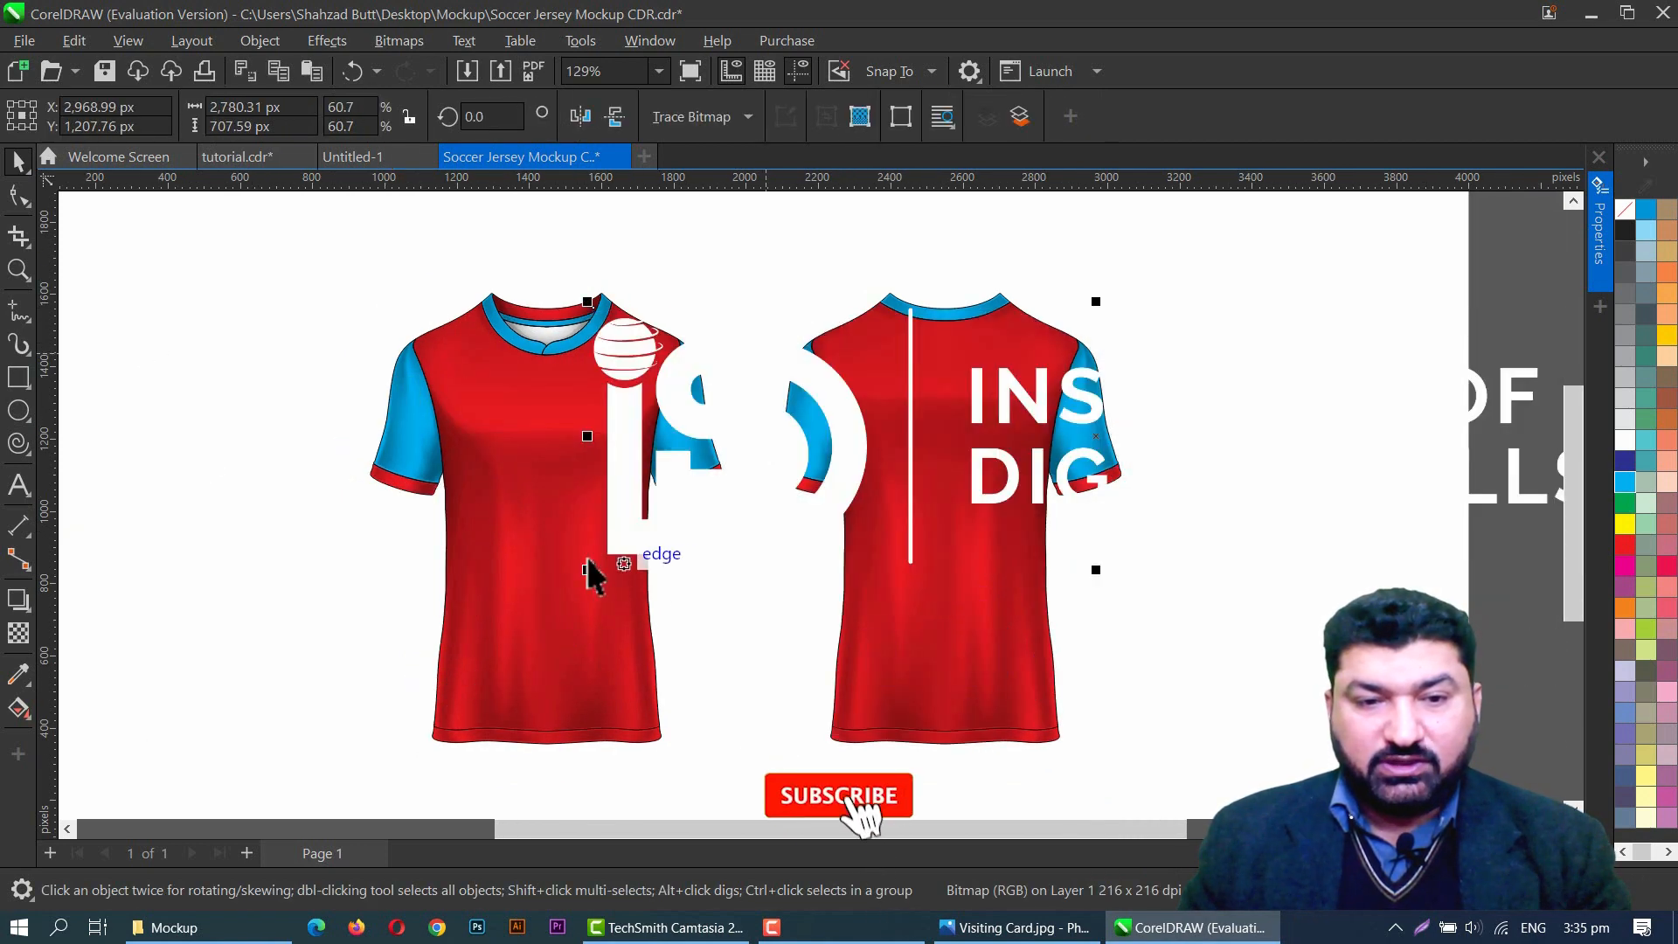
drag(586, 569, 1046, 505)
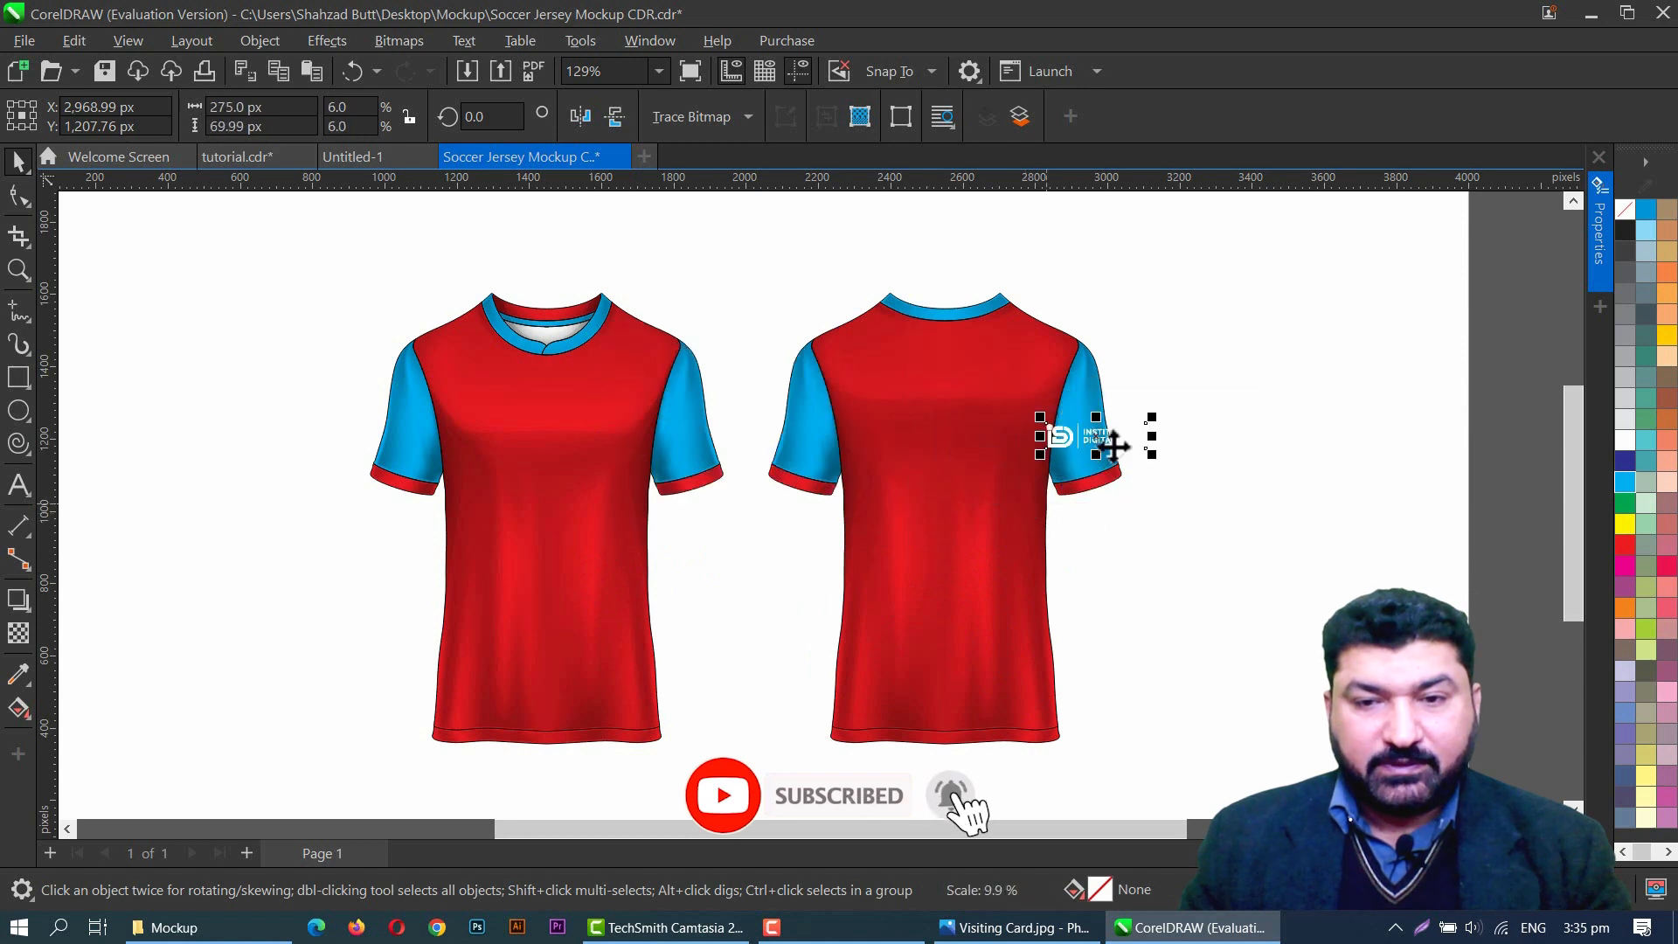
Step: Place a small white logo on the front jersey's chest and a larger one centred on the back-view jersey
drag(1113, 447, 573, 362)
key(ctrl+z)
click(622, 403)
click(321, 372)
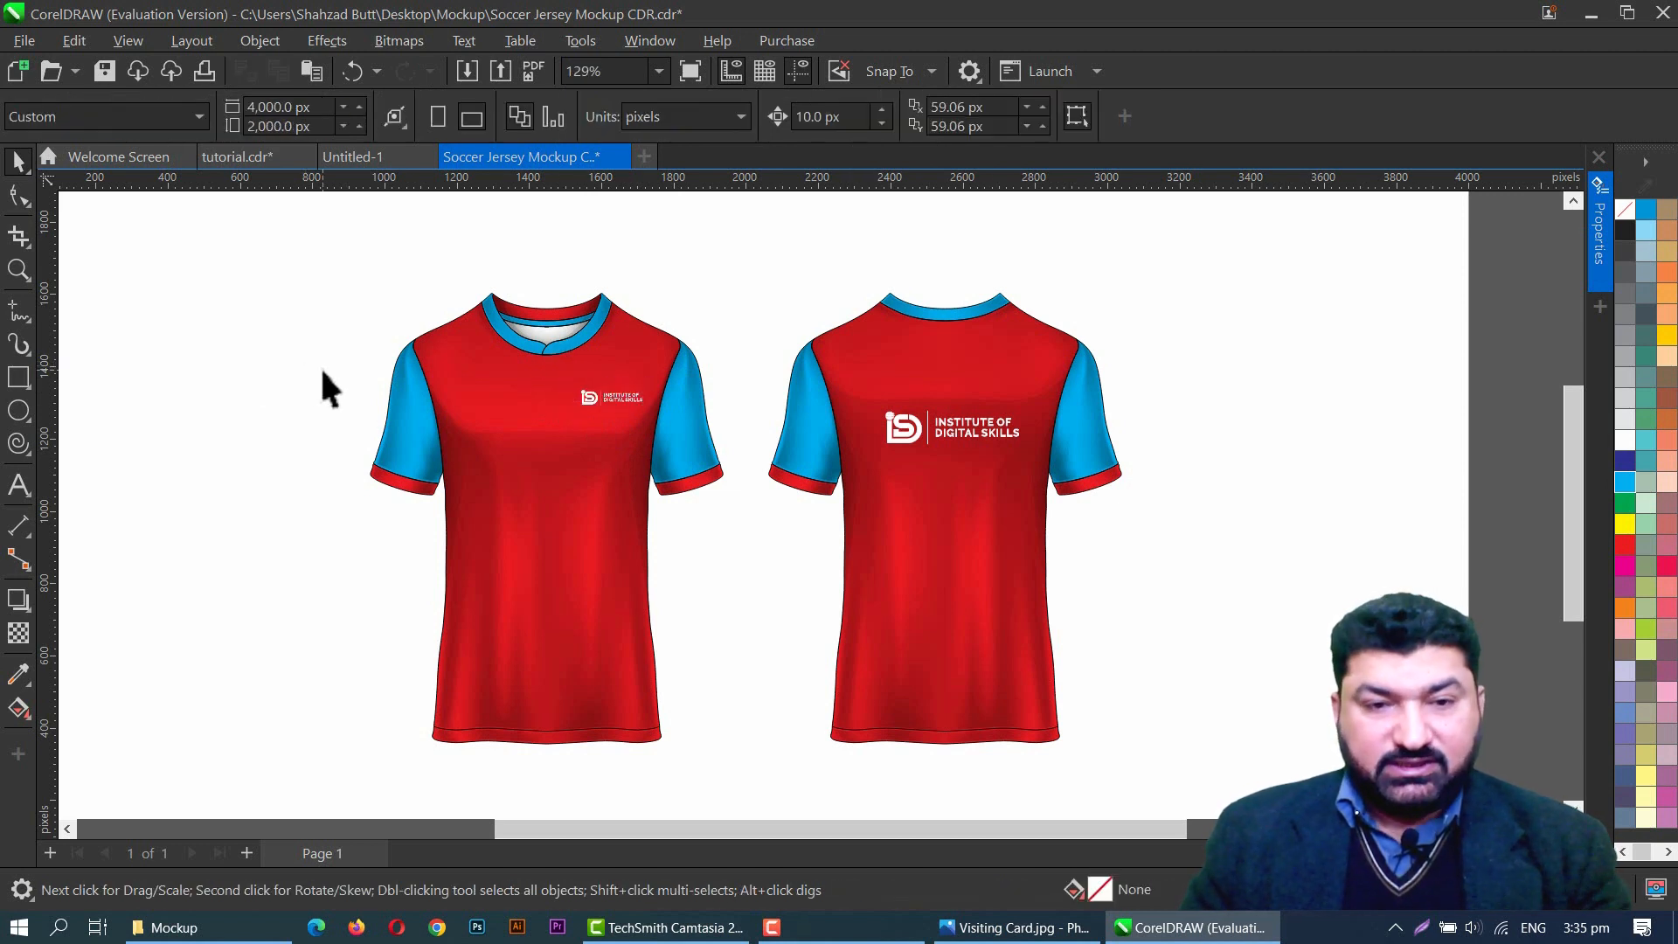
Step: Recolour the front jersey's body, trying lime green and other swatches before filling it with dark blue
click(572, 542)
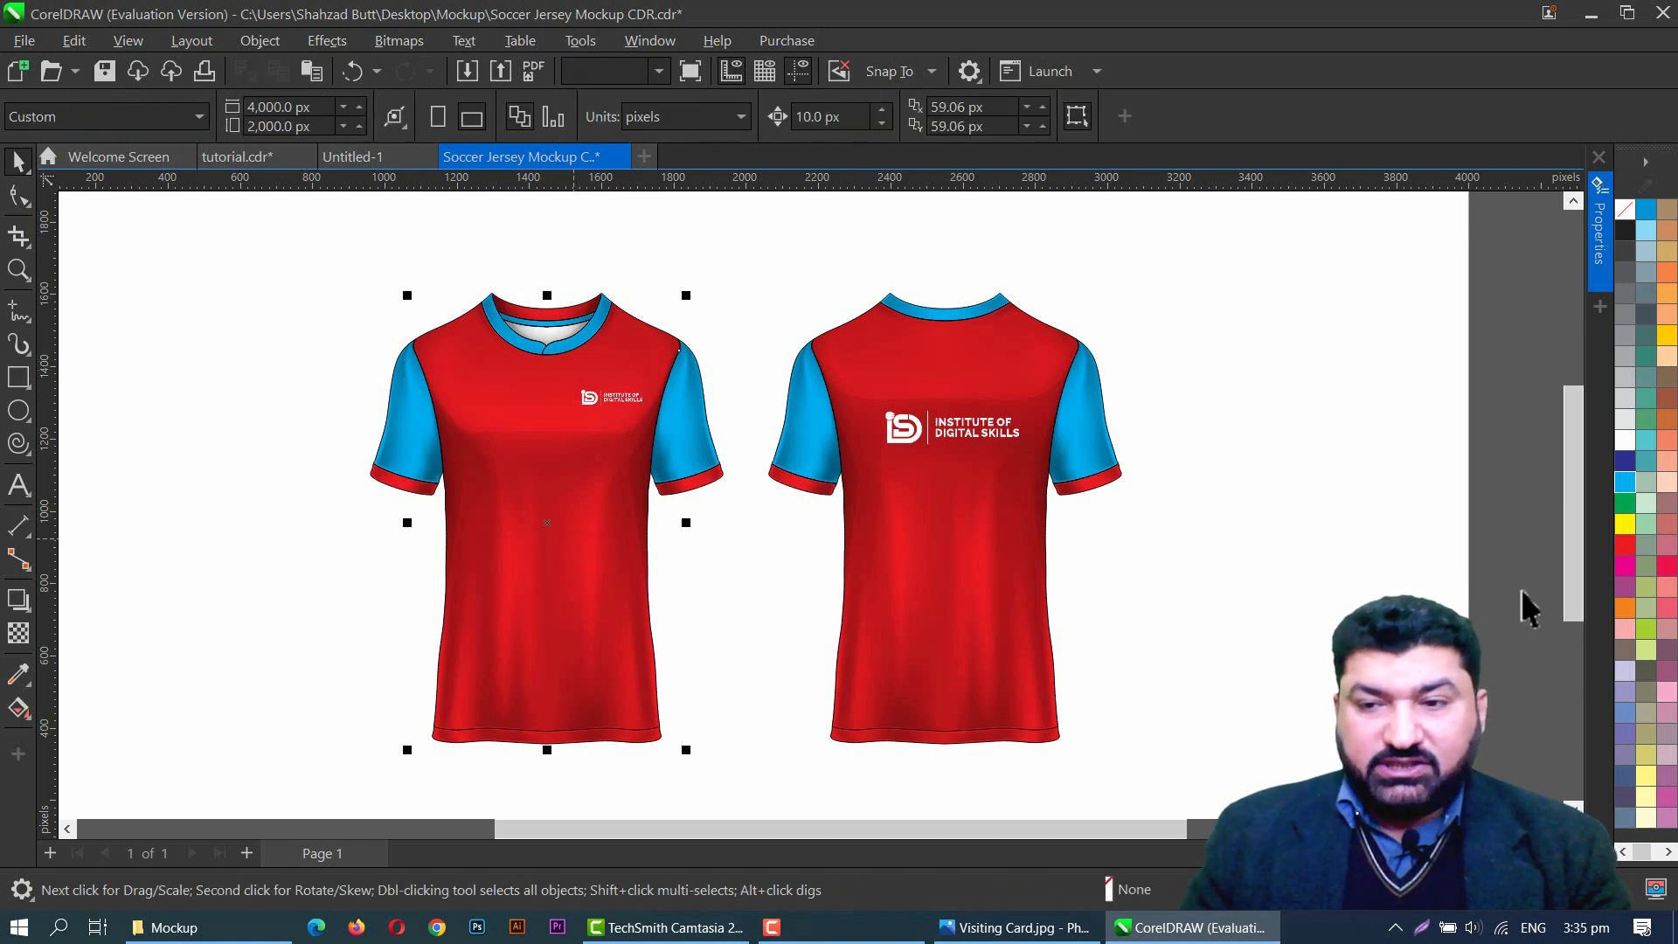
click(1625, 607)
click(1646, 630)
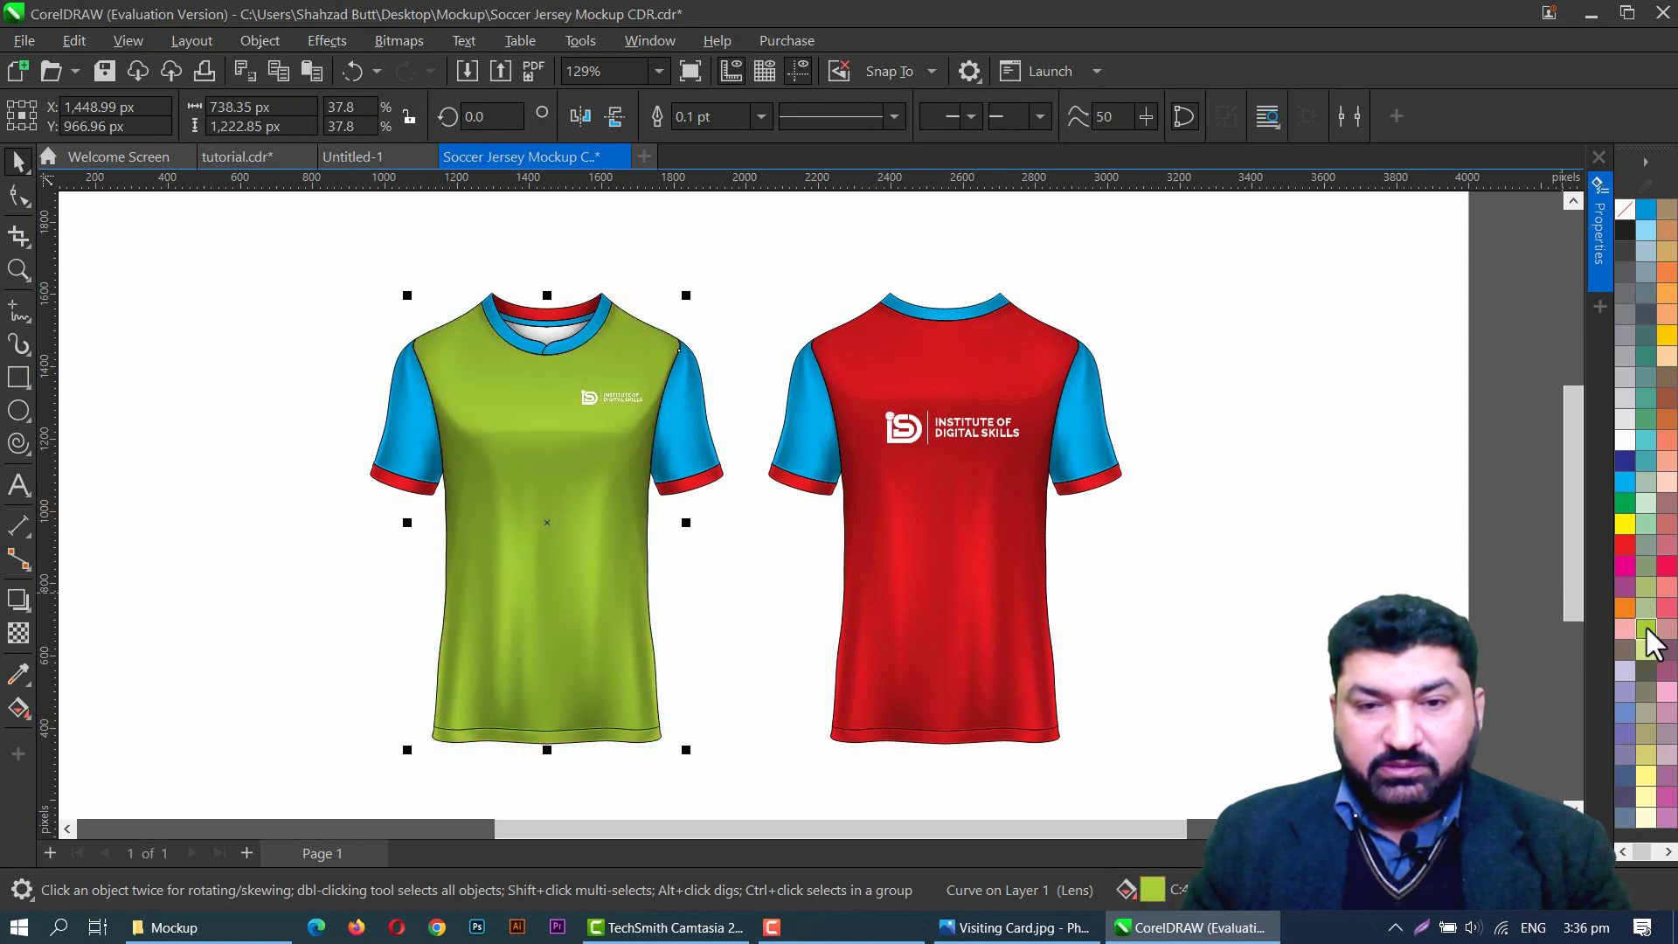
click(1646, 460)
click(1625, 461)
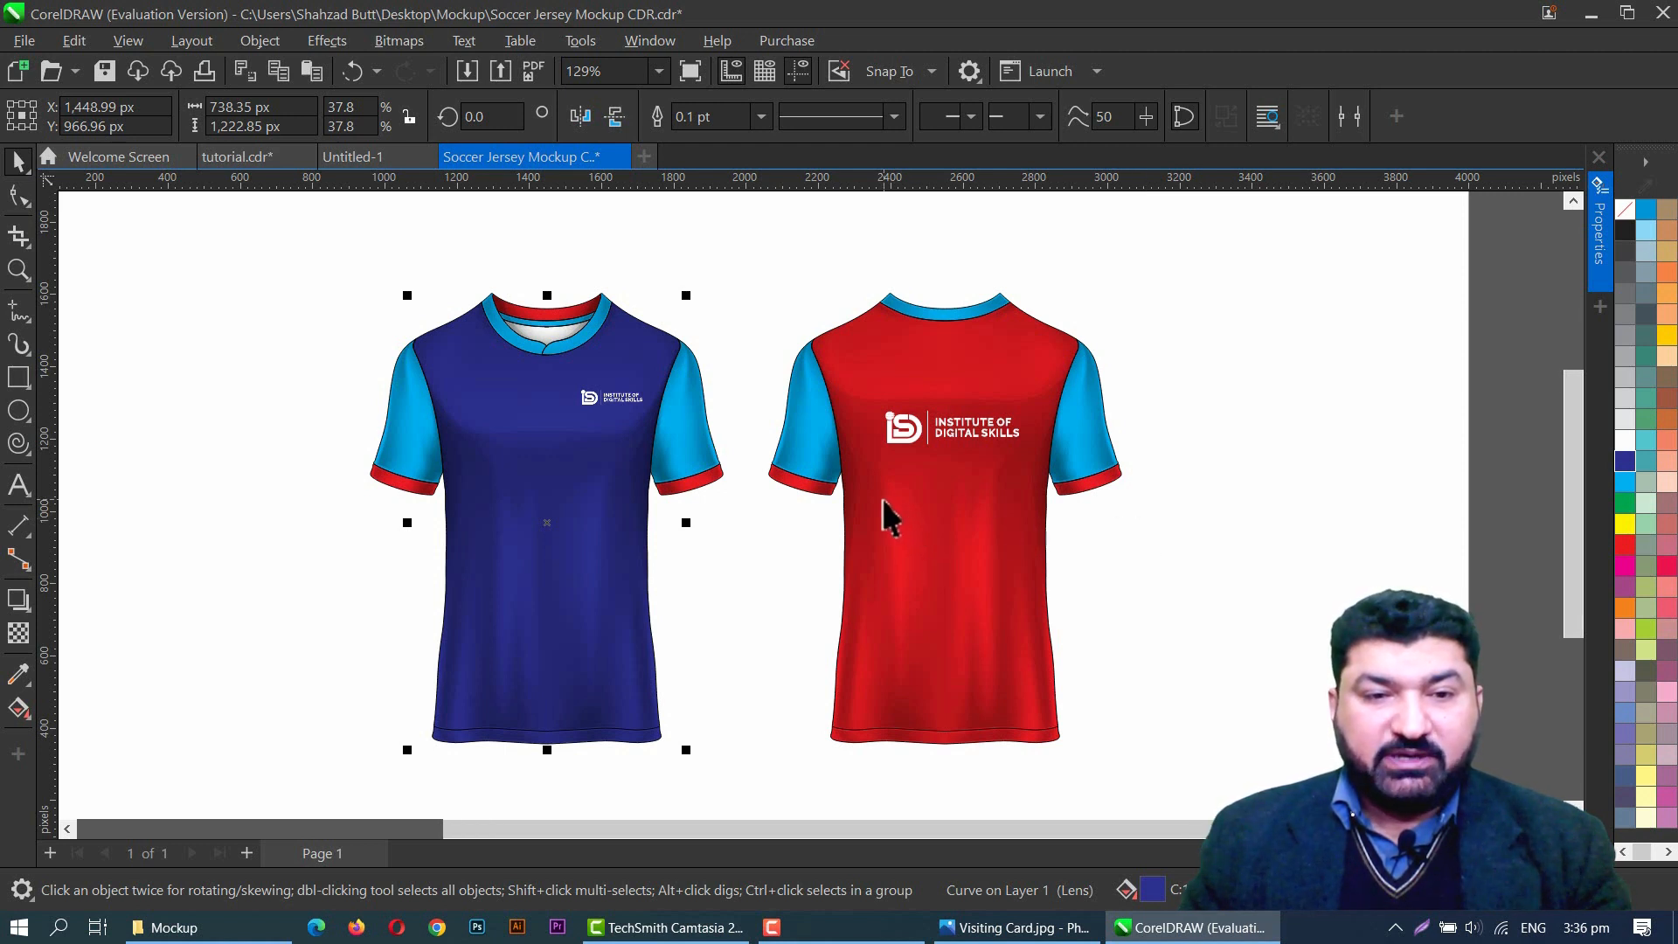
Step: Move the grey-and-pink chevron pattern image onto the front jersey so it covers one half of the body
scroll(882, 499, down, 1)
scroll(882, 500, down, 1)
drag(119, 587, 395, 596)
scroll(392, 593, up, 1)
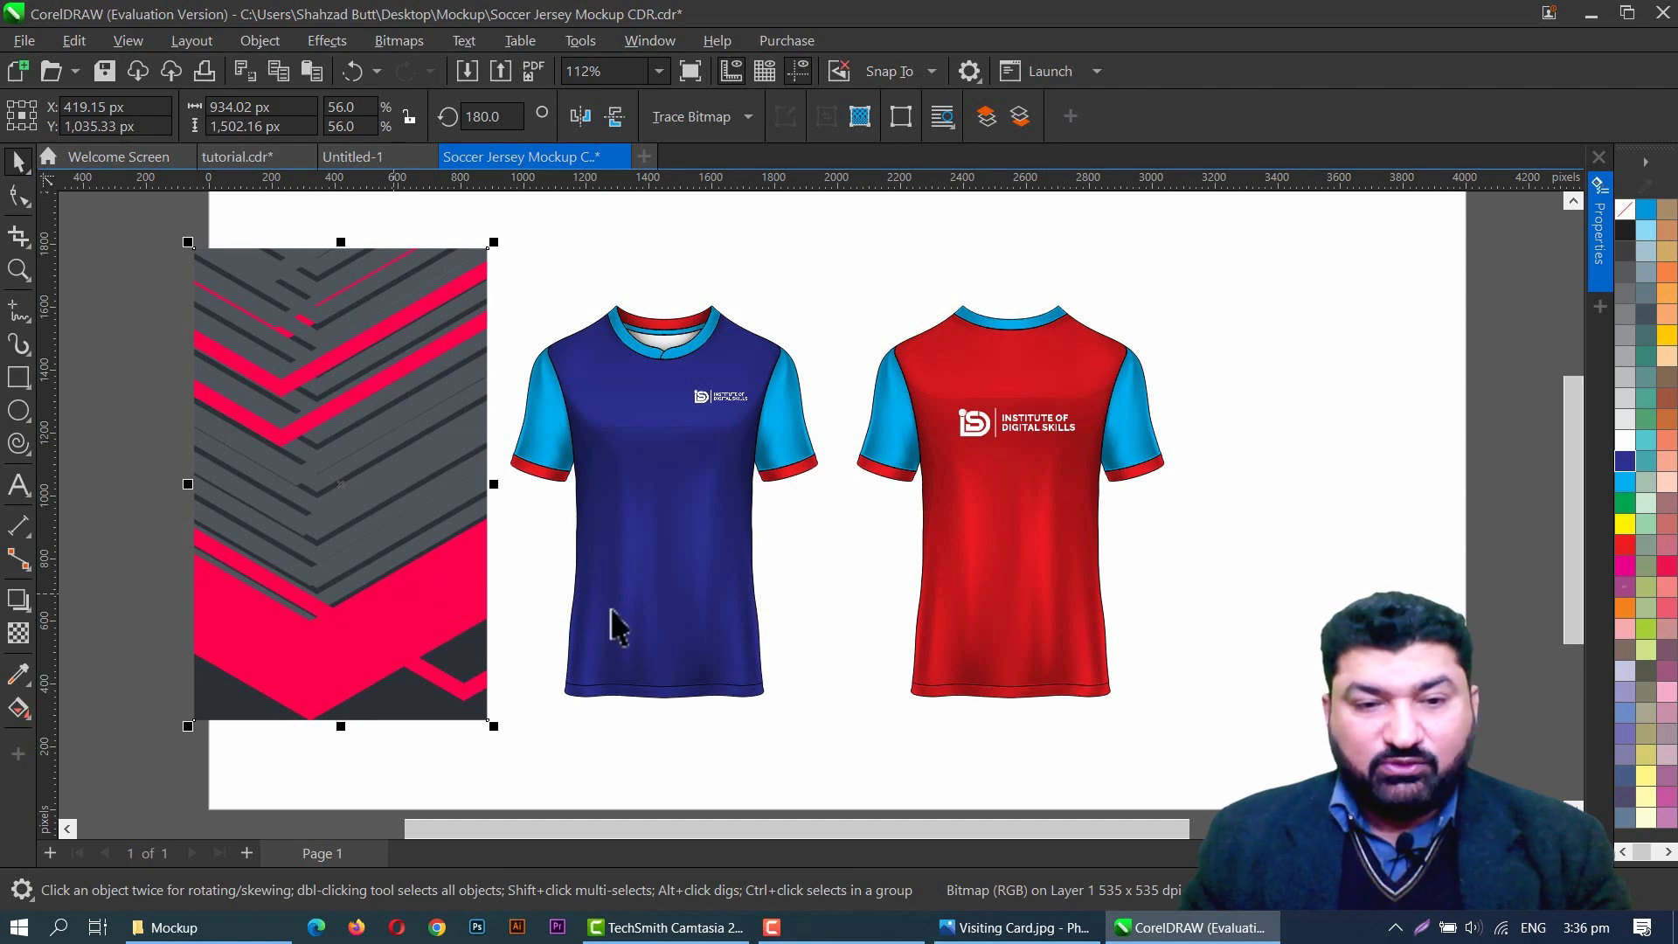
scroll(723, 637, up, 10)
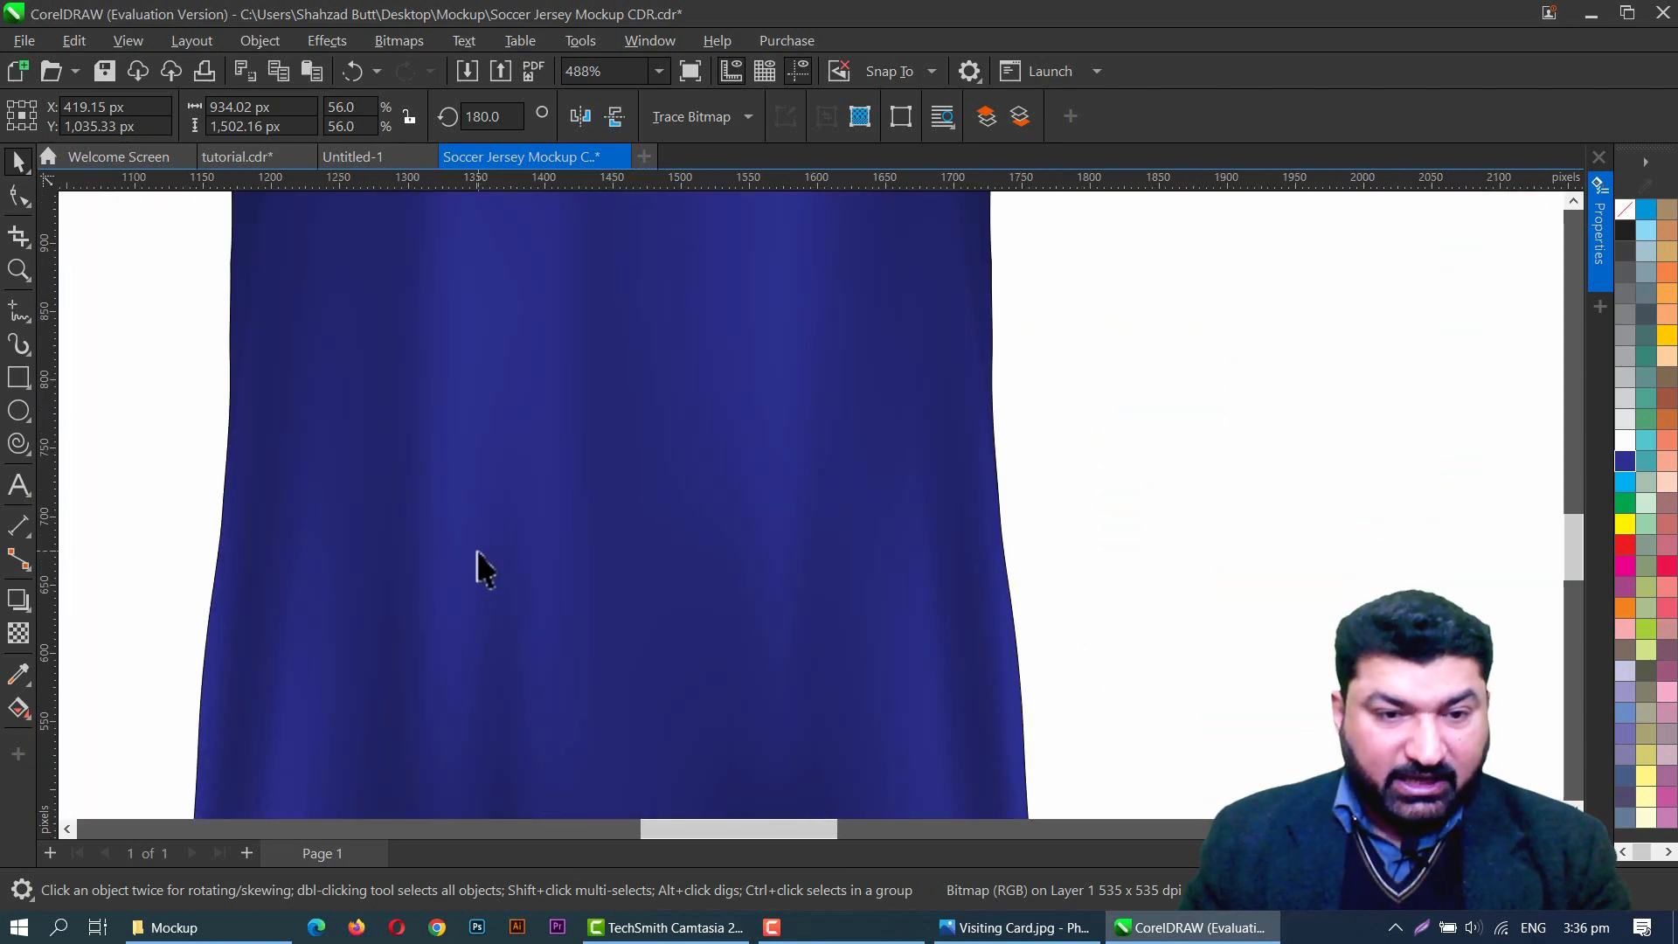
scroll(479, 569, up, 7)
scroll(480, 568, down, 12)
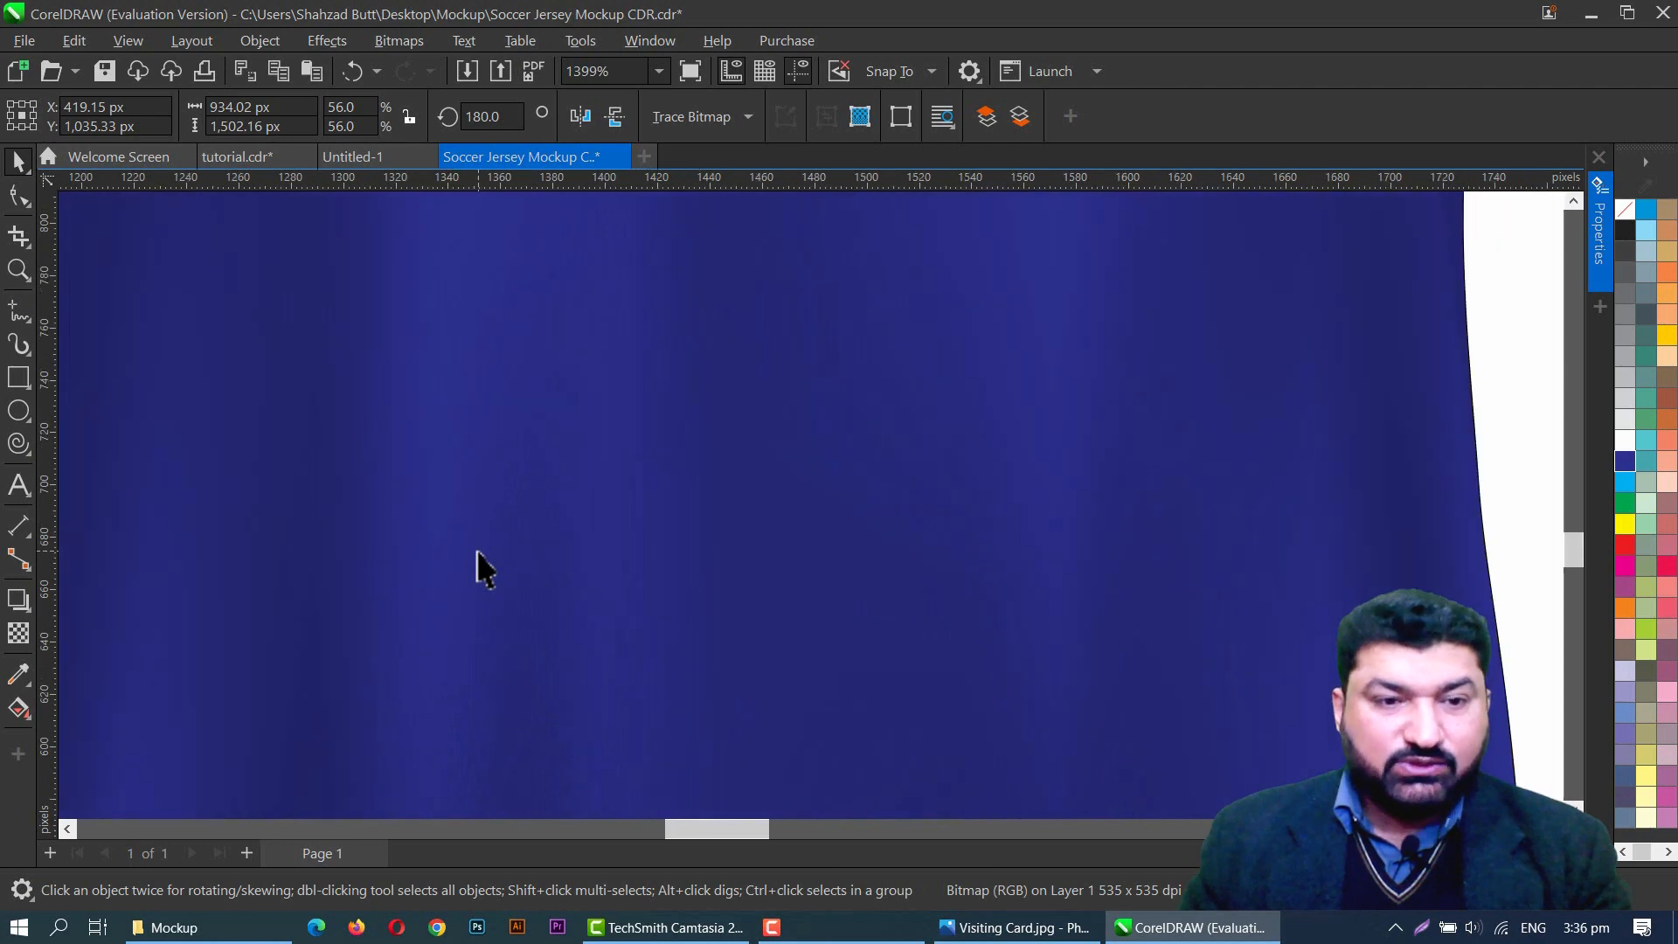
scroll(630, 601, down, 5)
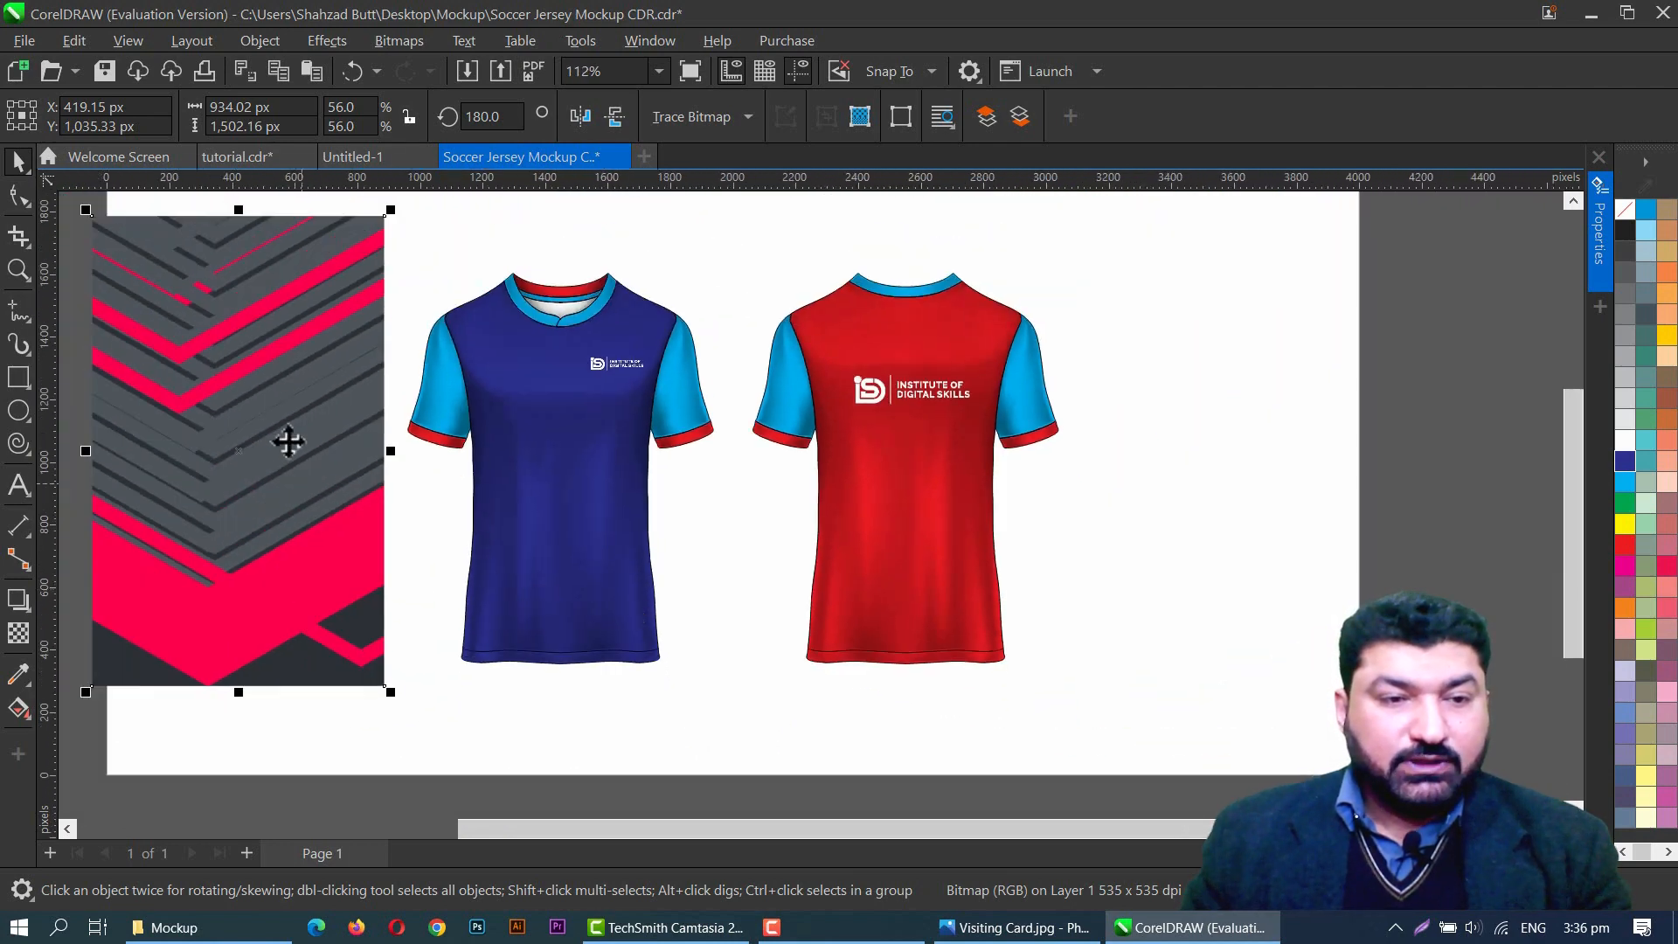
drag(257, 467, 450, 463)
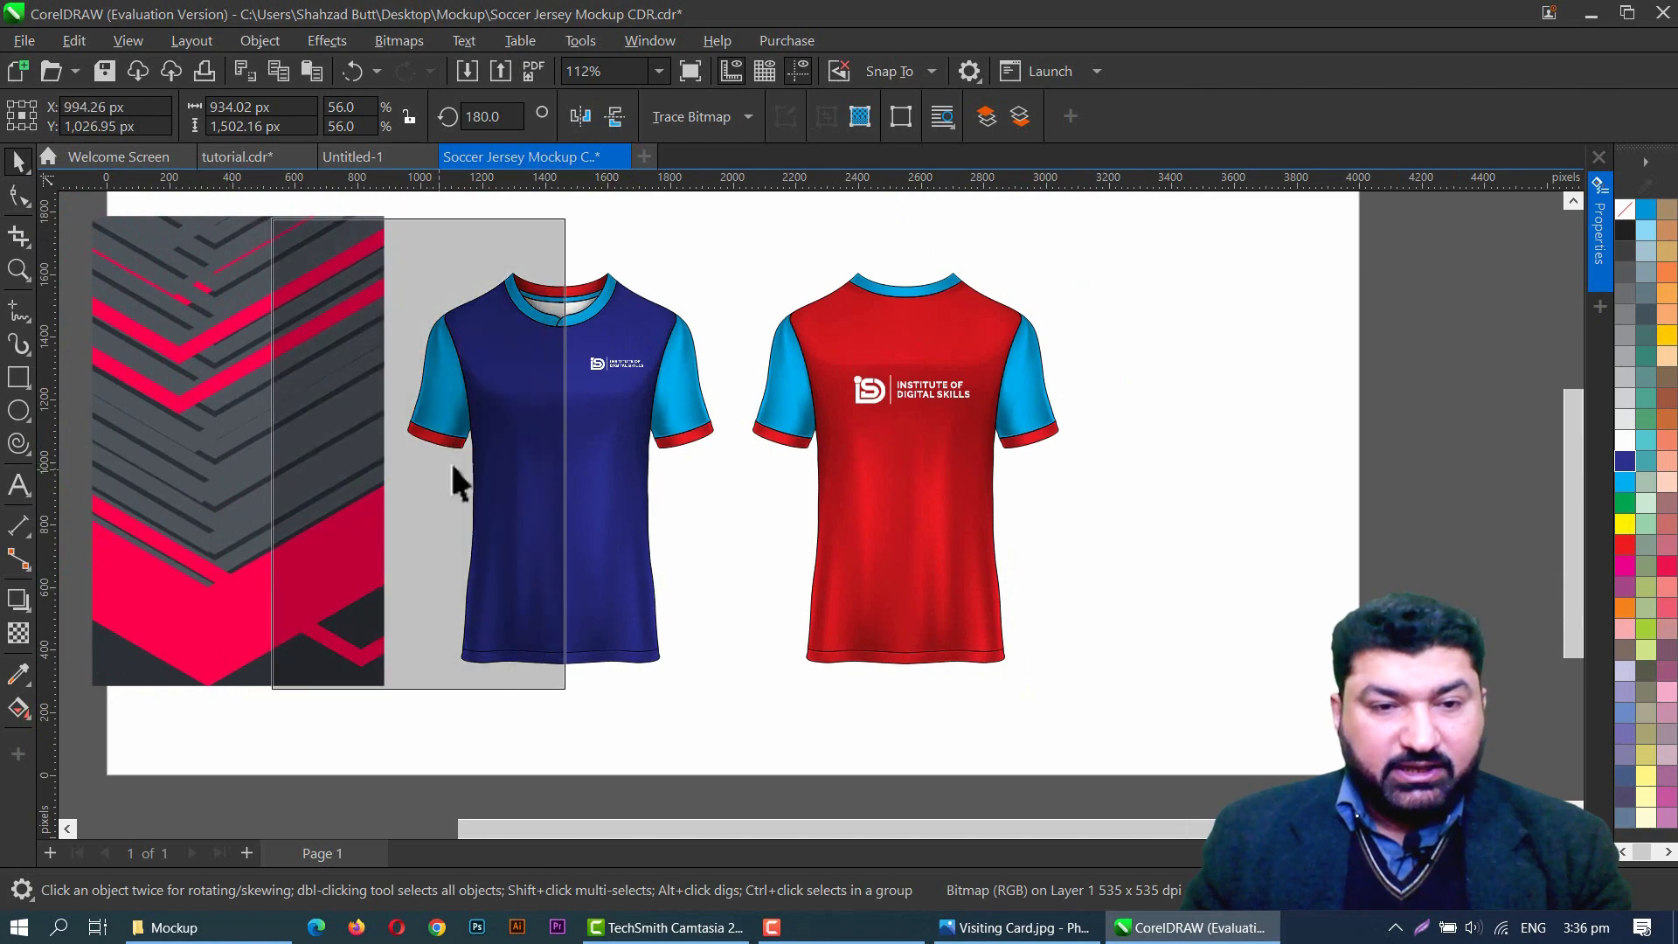
Step: PowerClip the chevron pattern image inside the front jersey's body
click(609, 461)
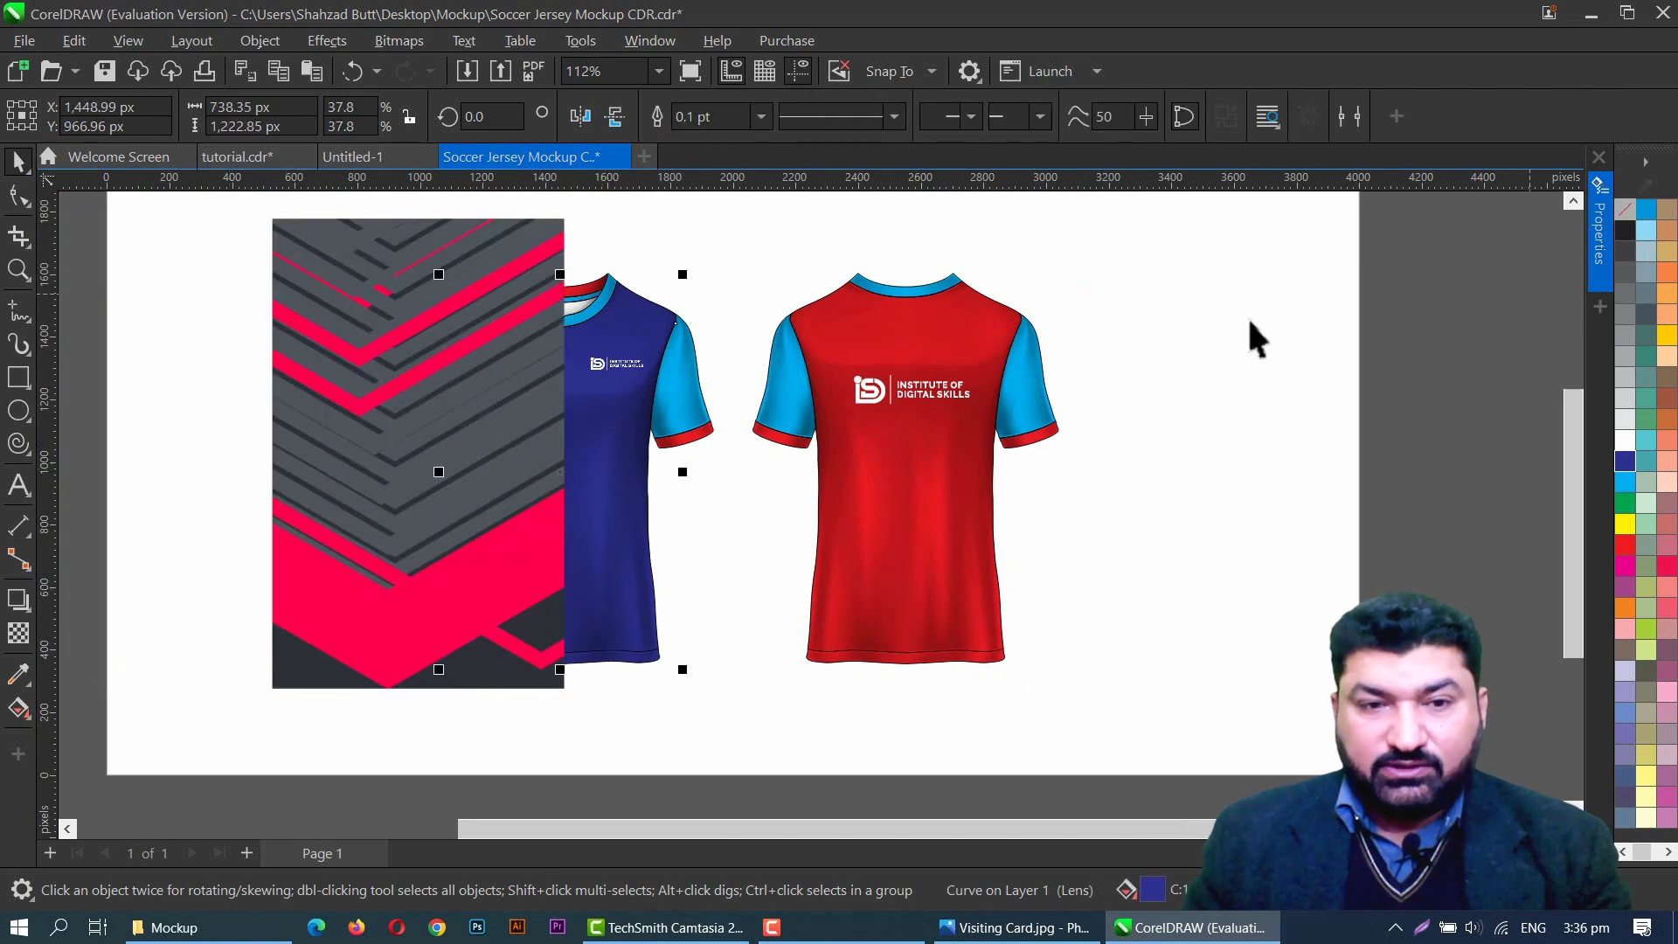
click(499, 402)
right_click(500, 402)
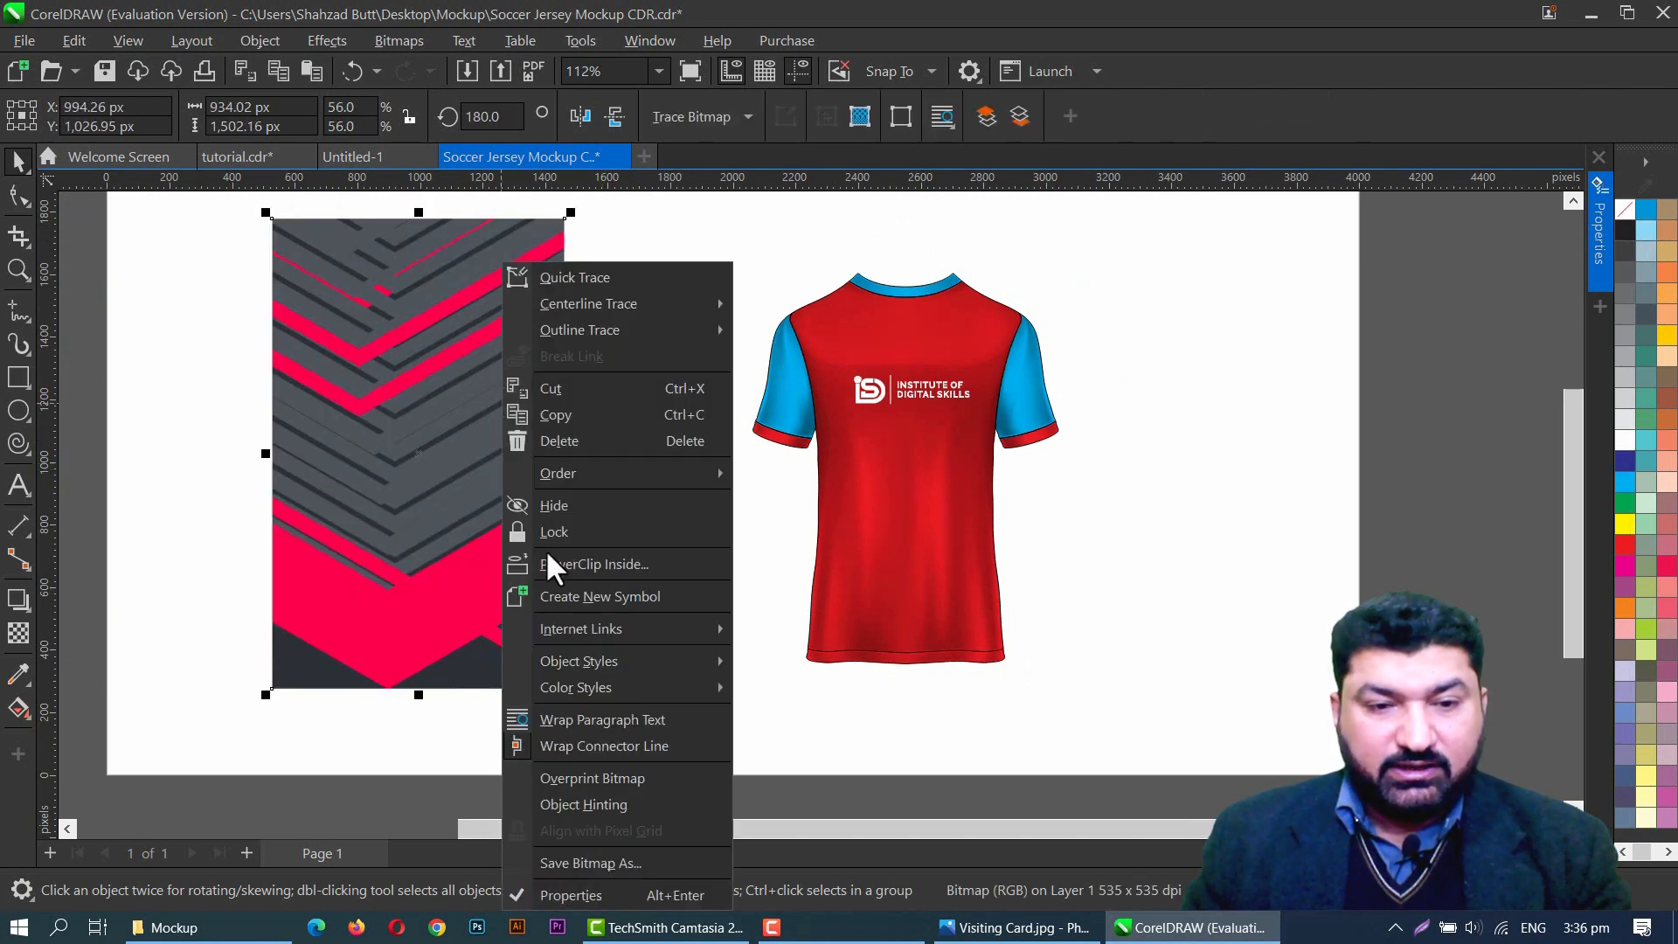
click(596, 564)
click(551, 471)
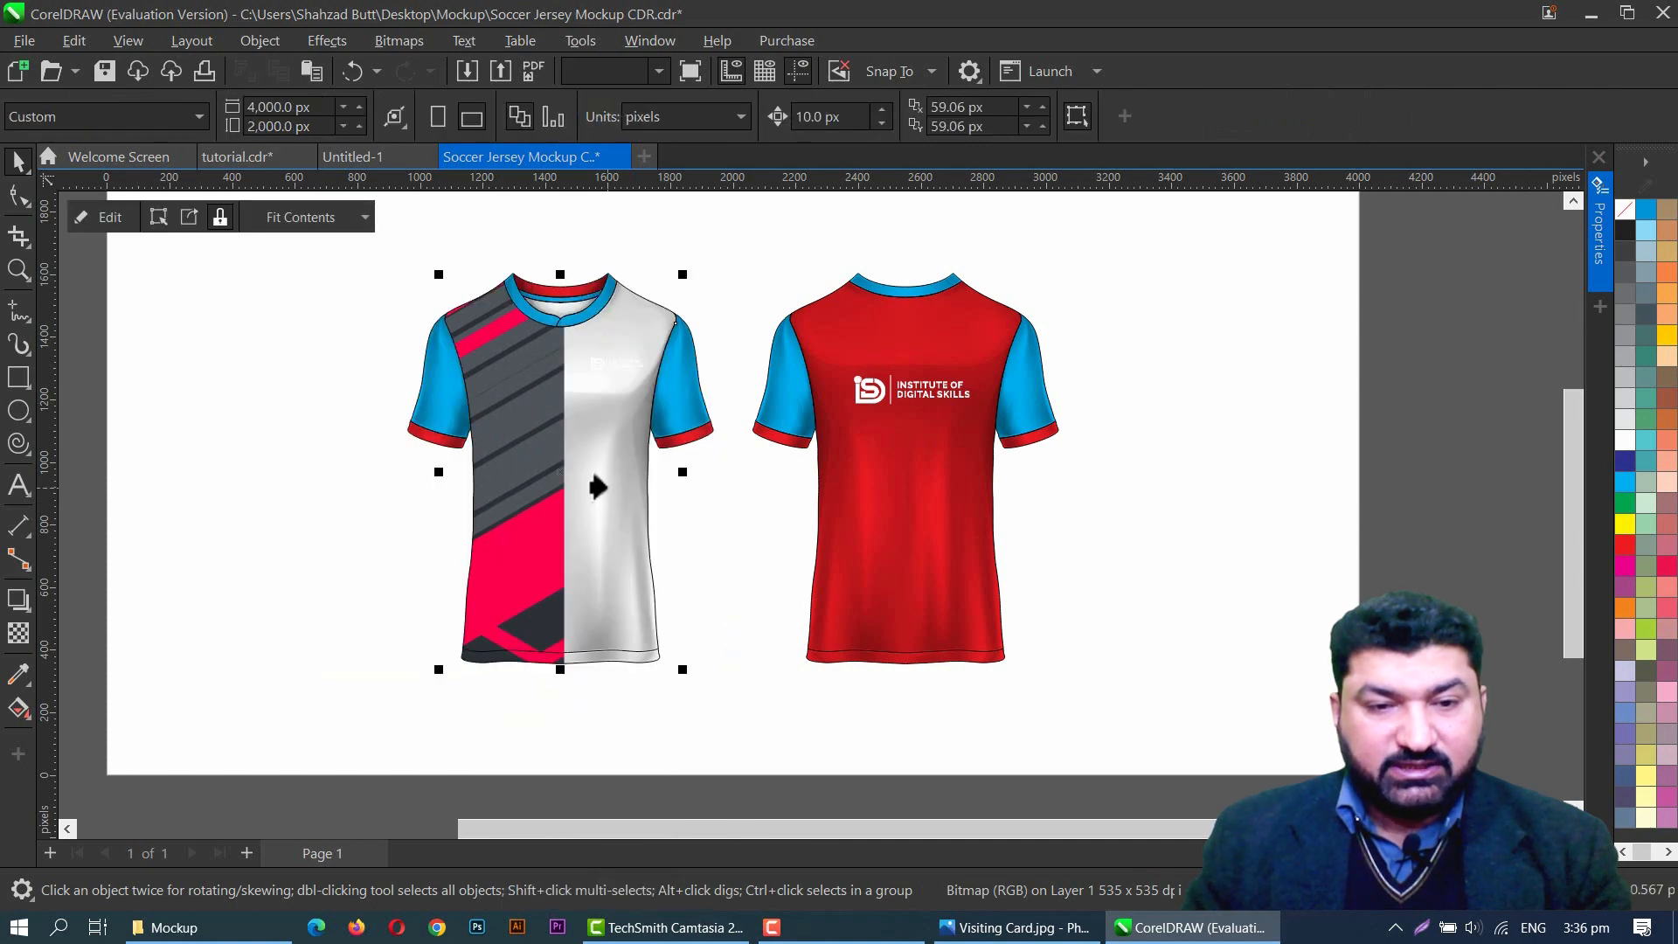
Step: Edit the front body's PowerClip contents, moving and resizing the chevron pattern to about 805 by 1,295 px so it covers the whole body
ctrl+click(530, 459)
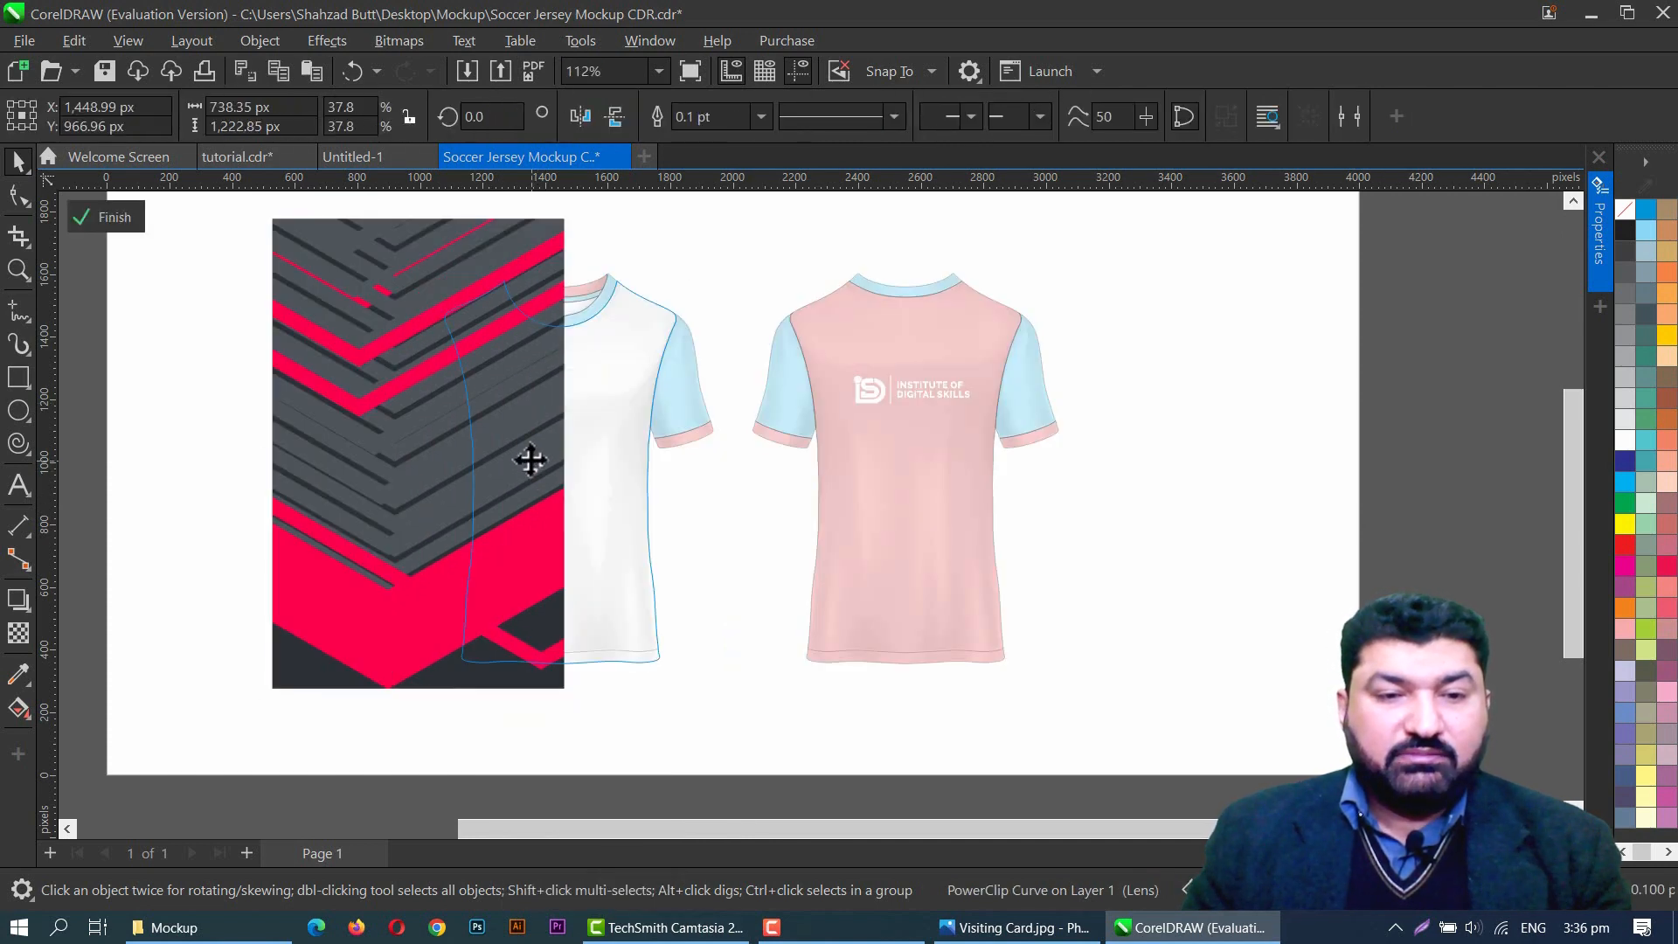
drag(411, 663, 536, 664)
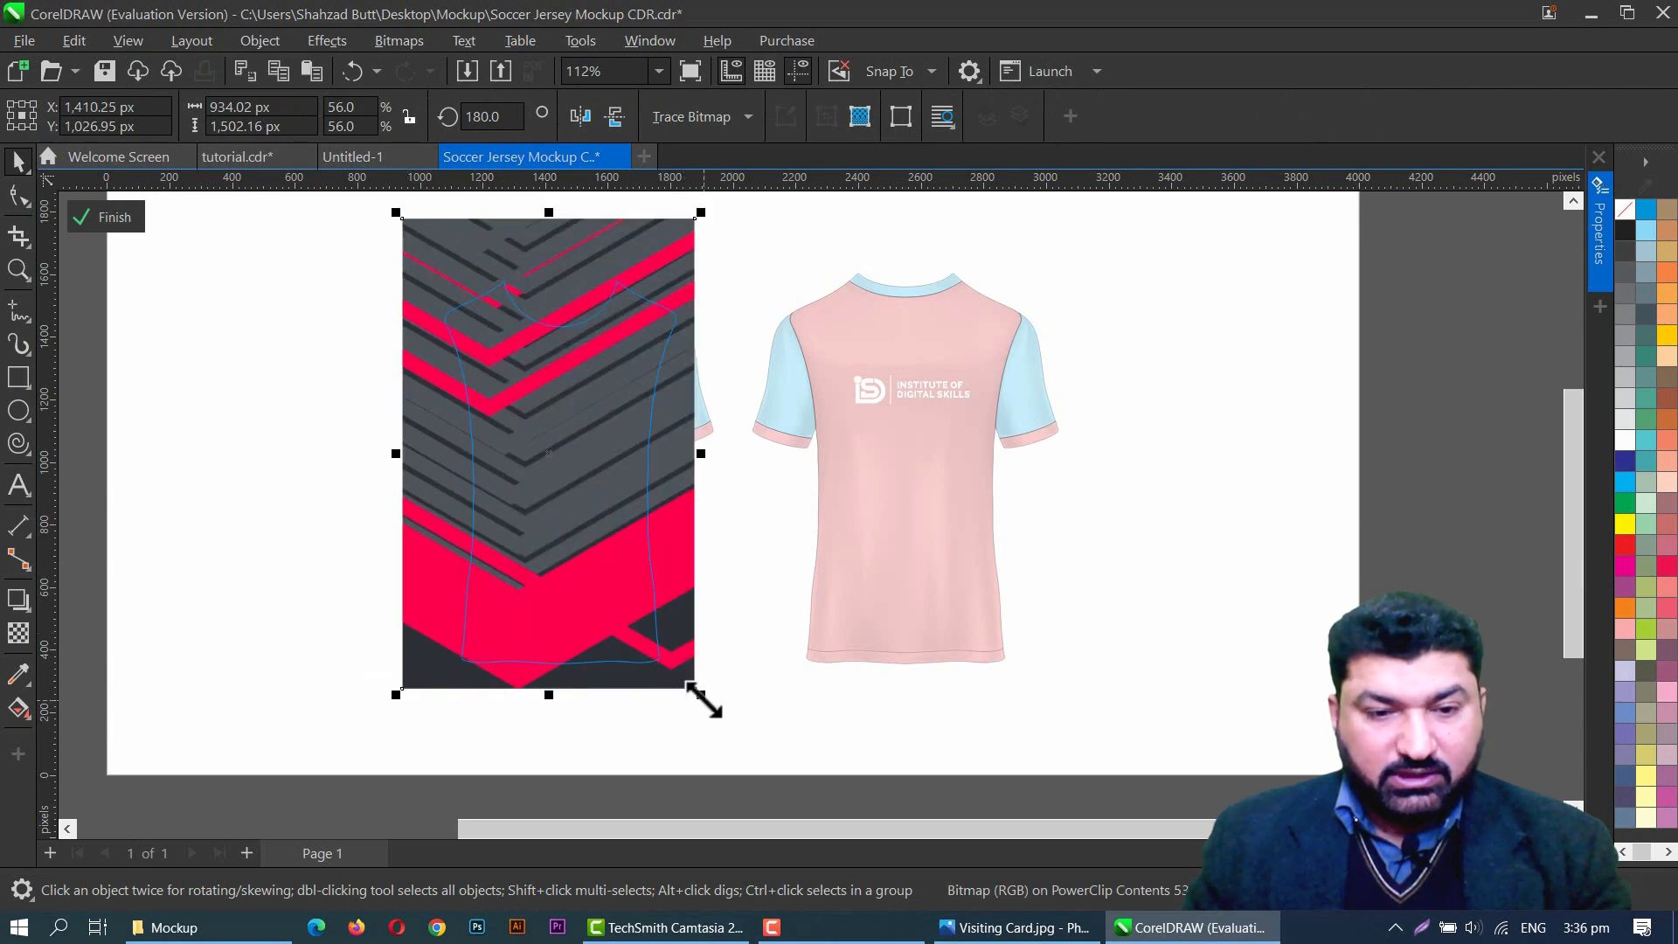
drag(701, 694, 695, 685)
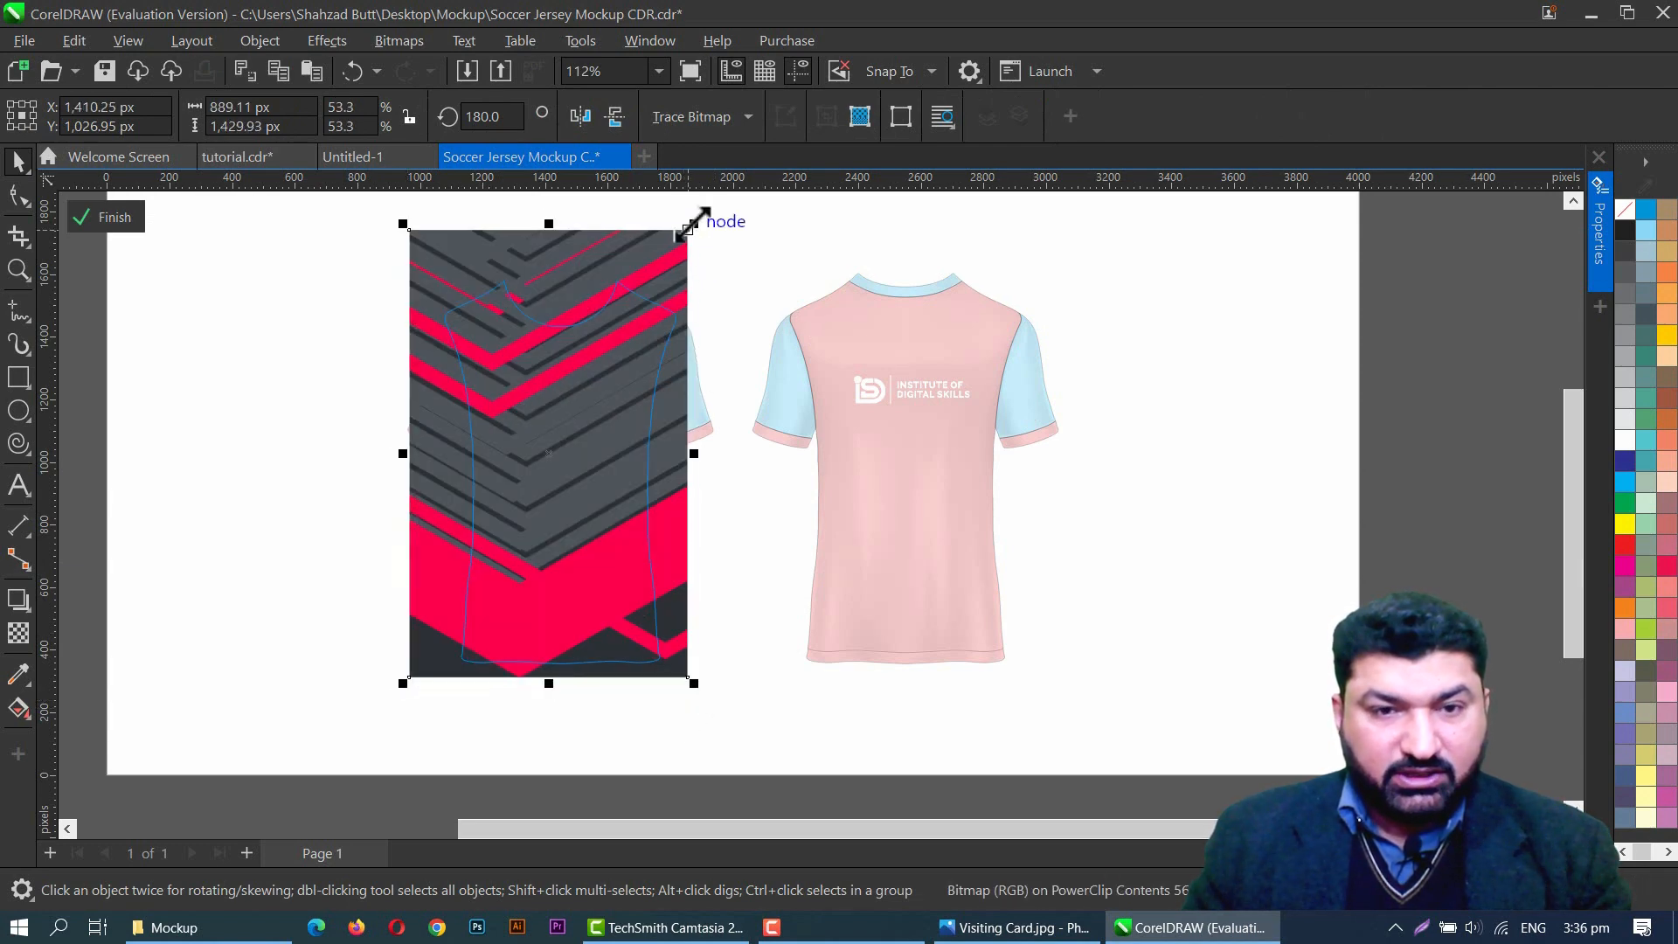
drag(694, 227, 673, 256)
drag(673, 651, 688, 673)
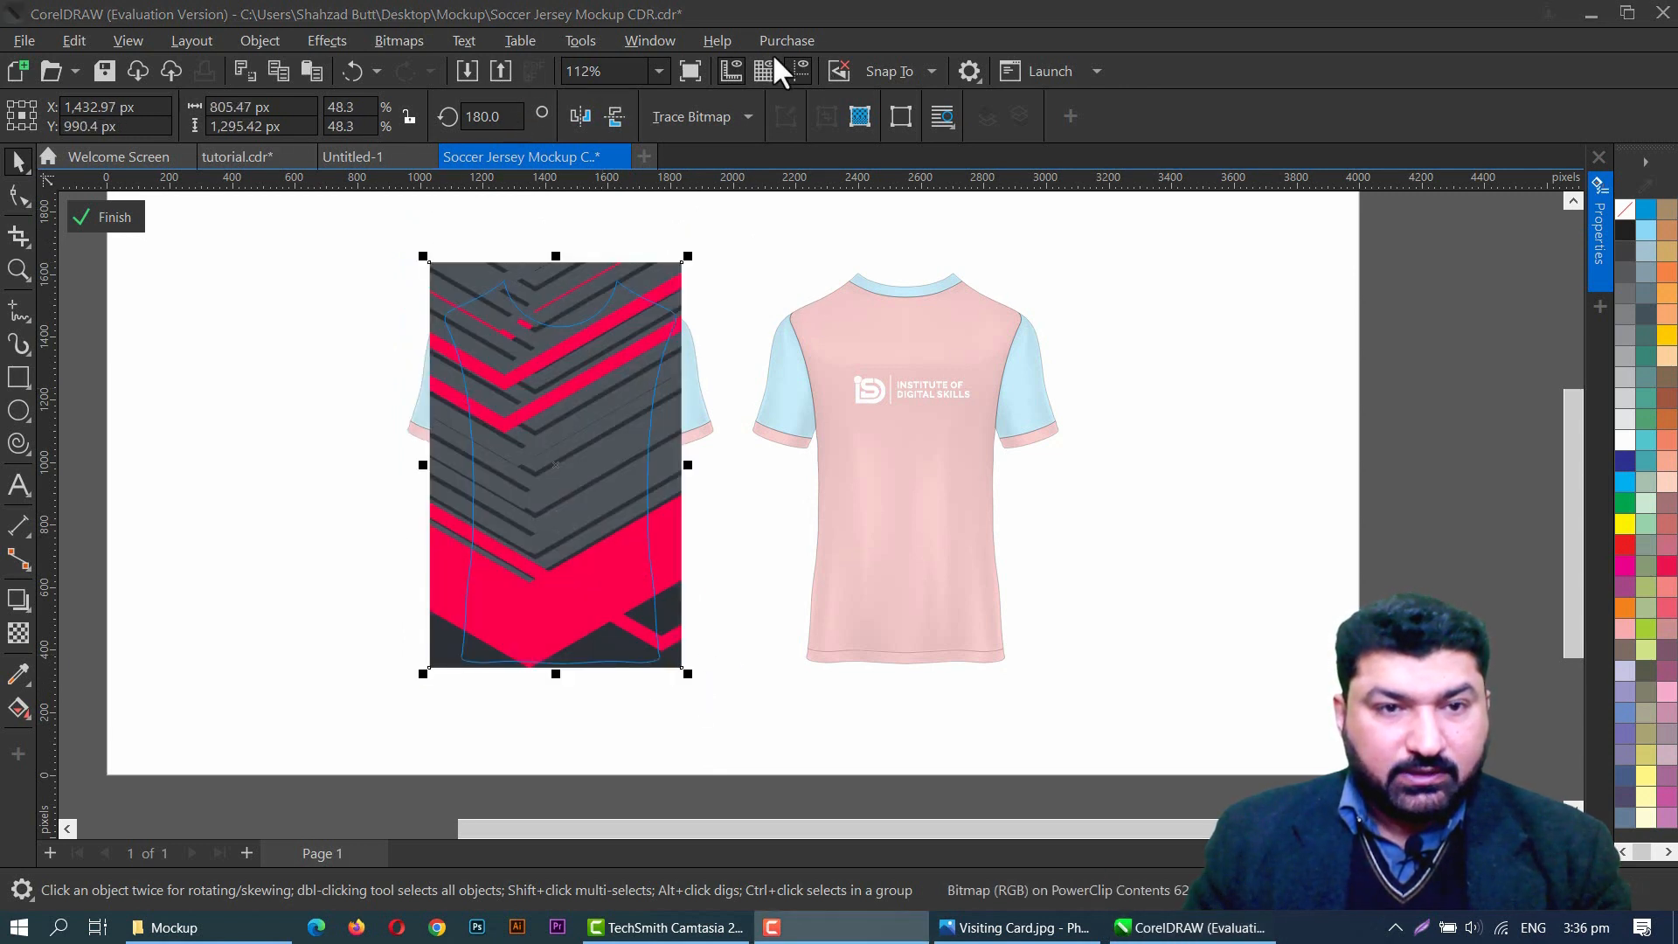
Step: Flip the chevron pattern vertically inside the front body and finish editing the PowerClip
click(615, 116)
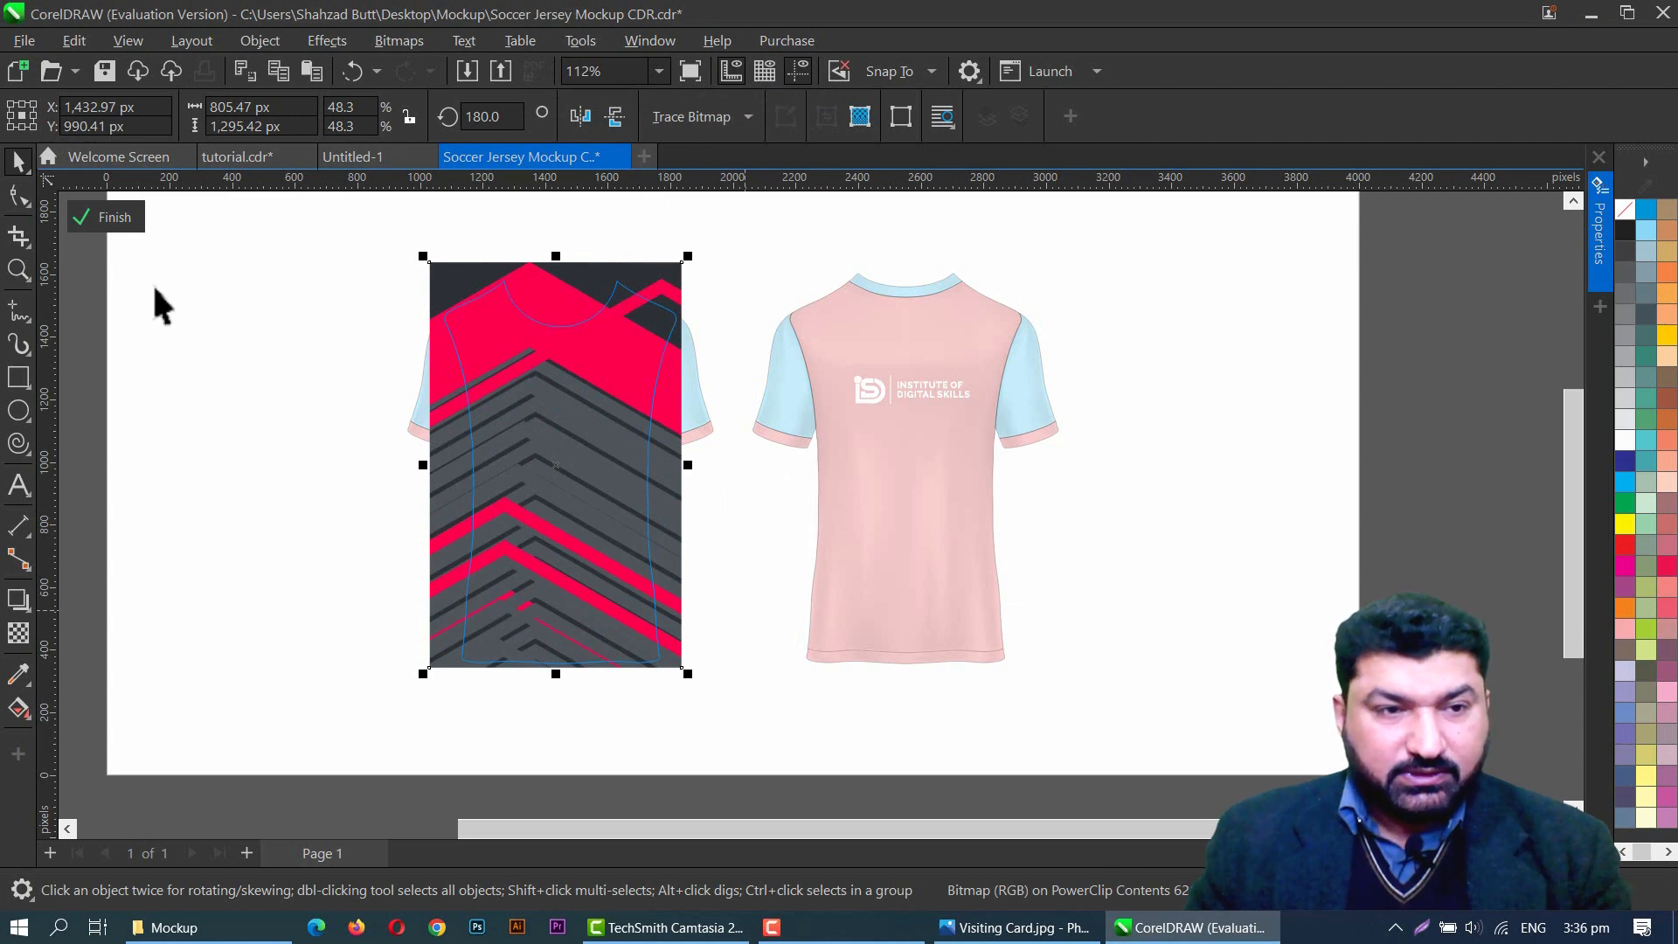
click(124, 217)
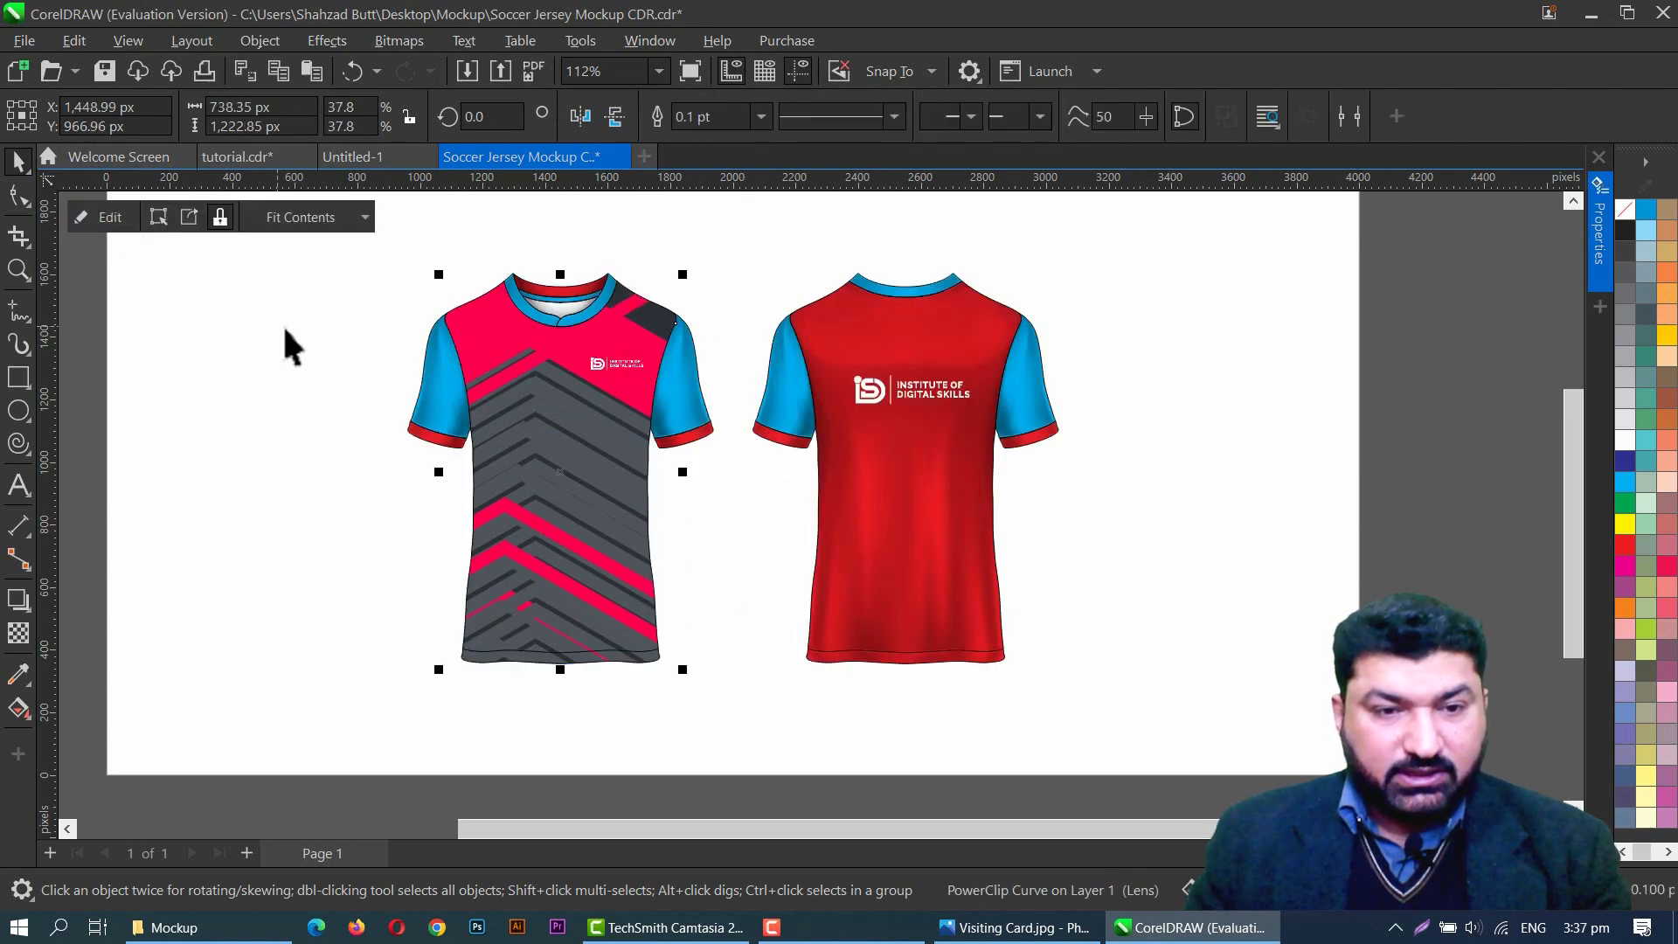
click(297, 328)
Step: Sample the pattern's pink with the Color Eyedropper and fill the front jersey's cuffs and back neckband with it
scroll(563, 358, up, 3)
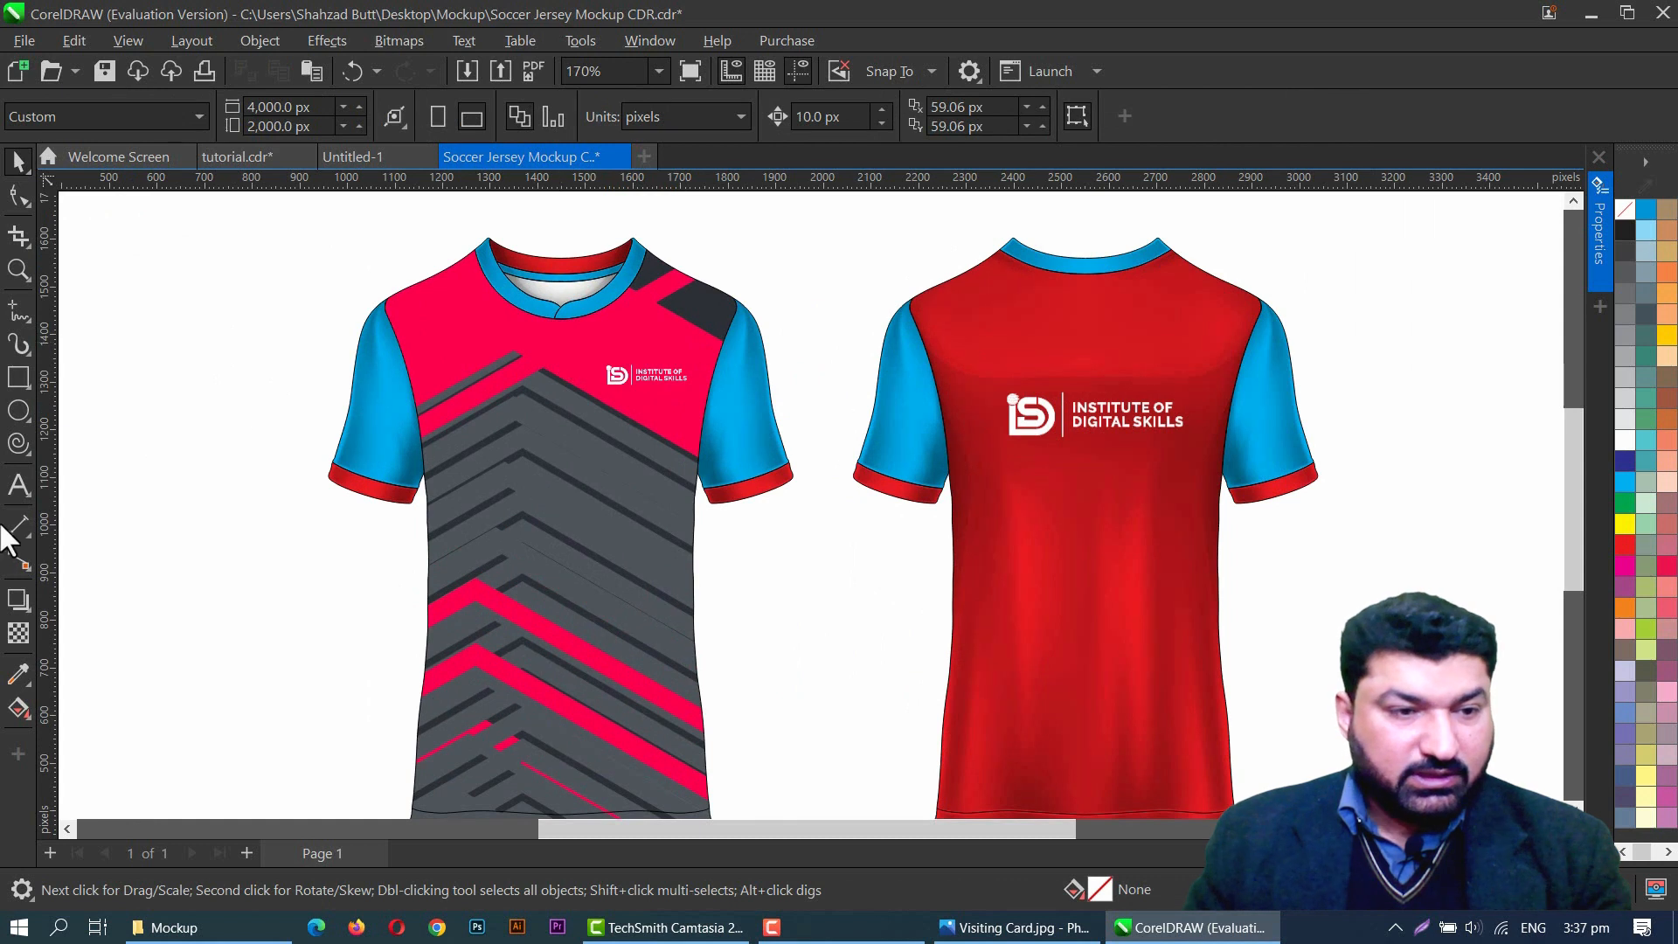
click(19, 674)
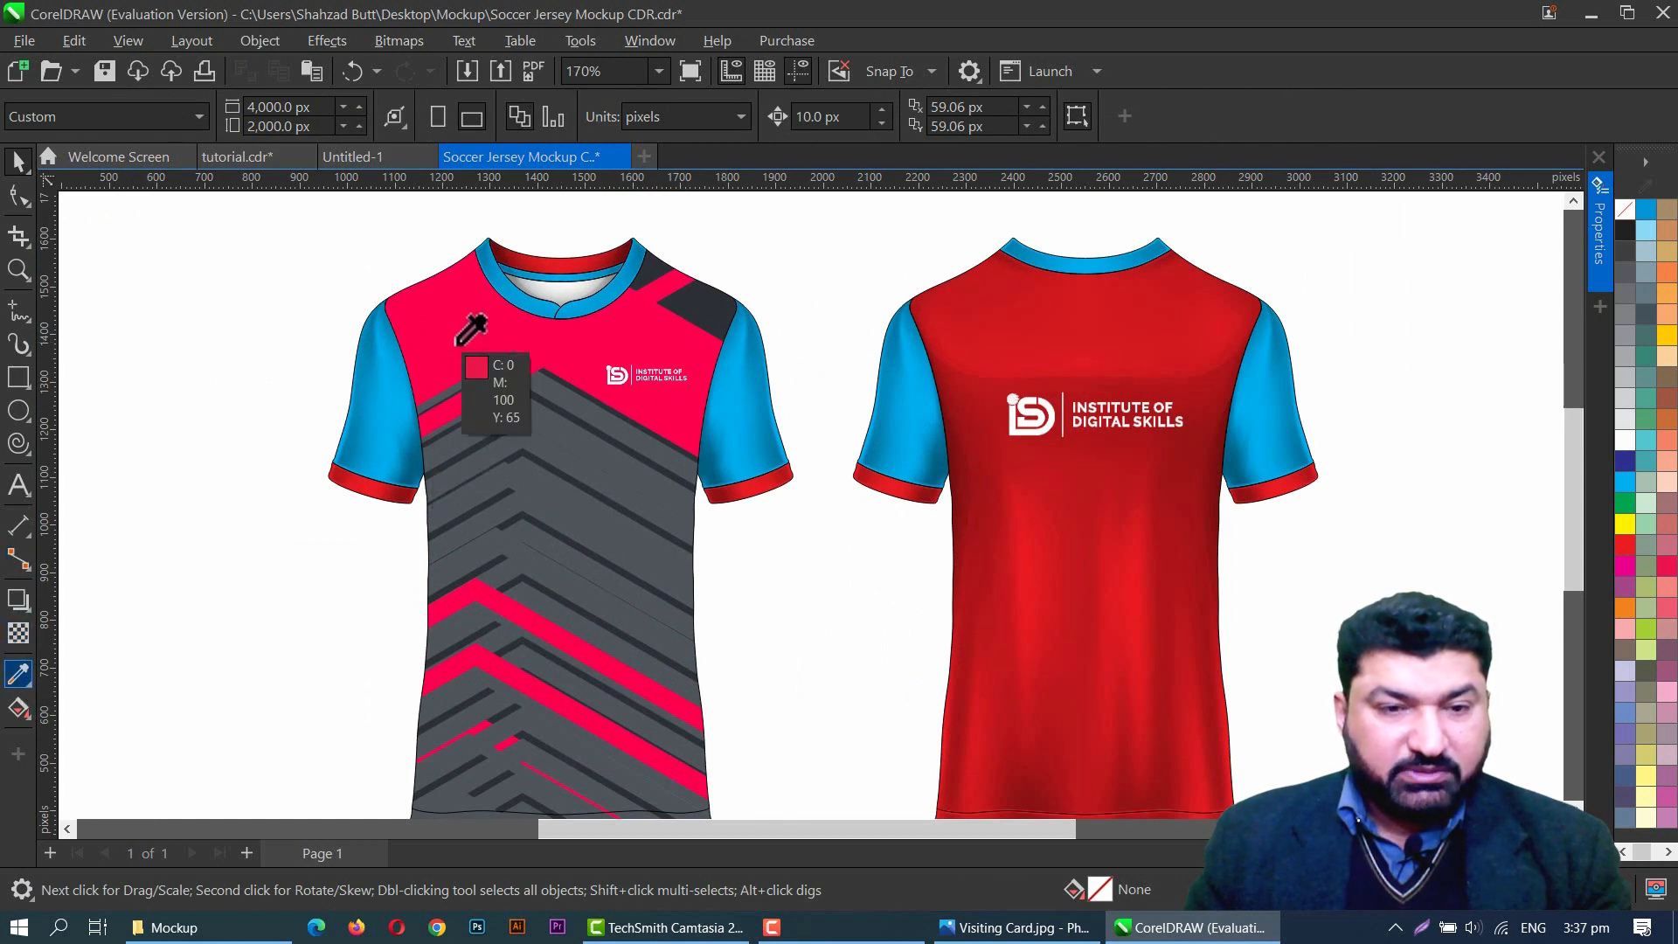
click(527, 338)
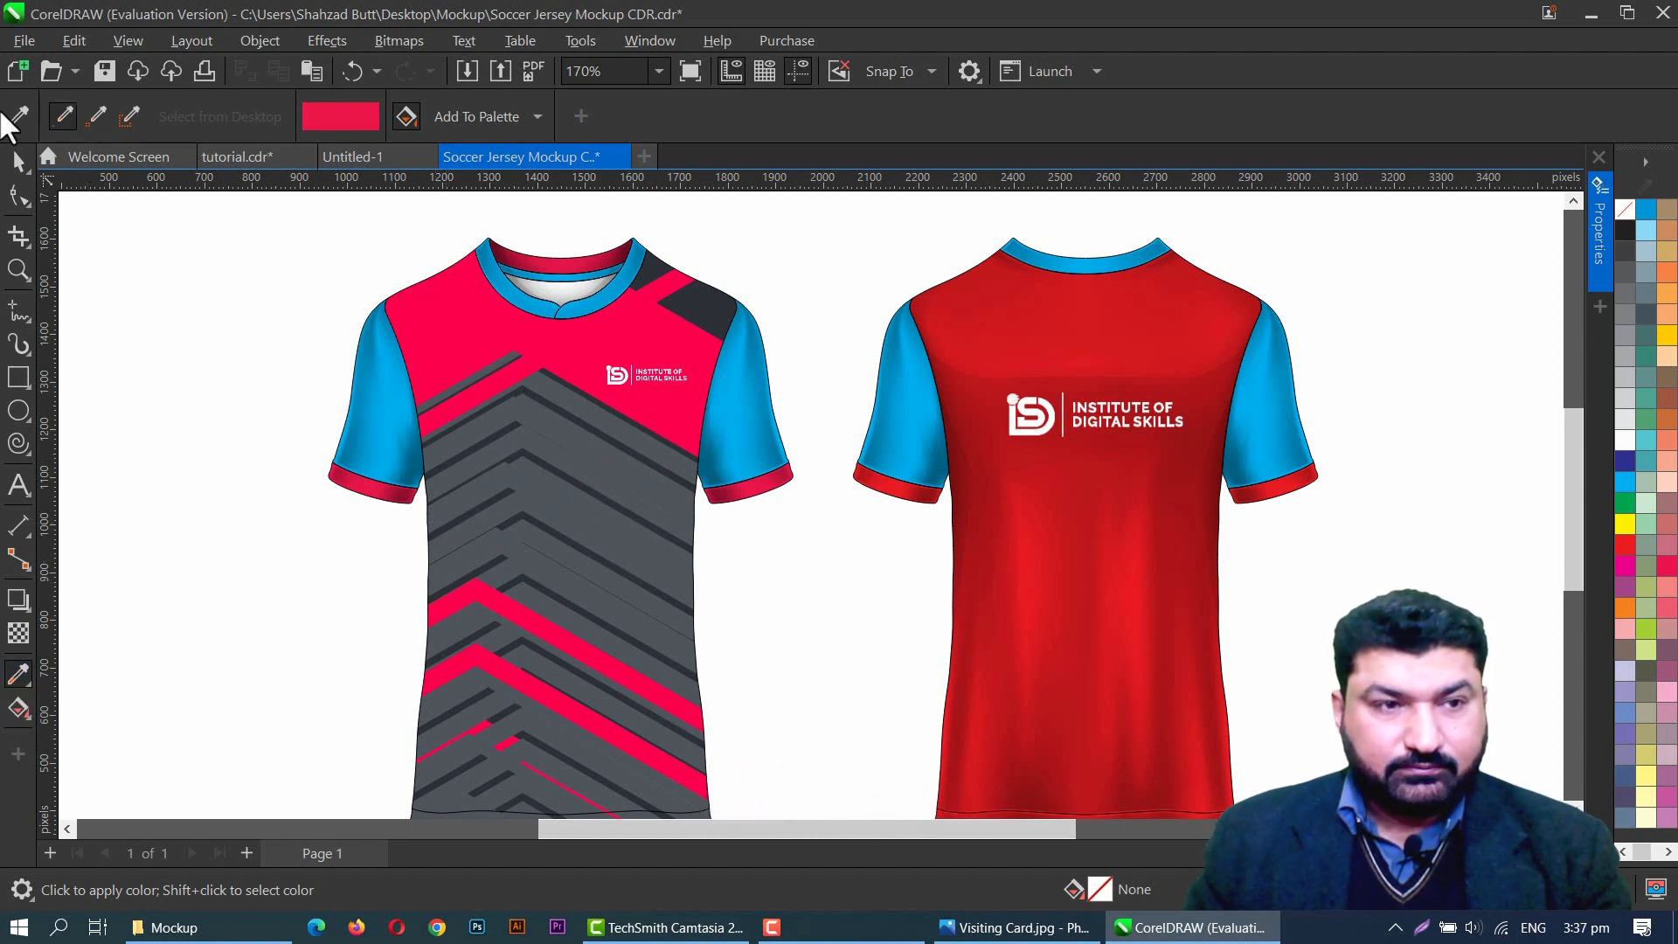
Step: Sample dark grey from the chevron pattern and fill both sleeves of the front jersey with it
key(space)
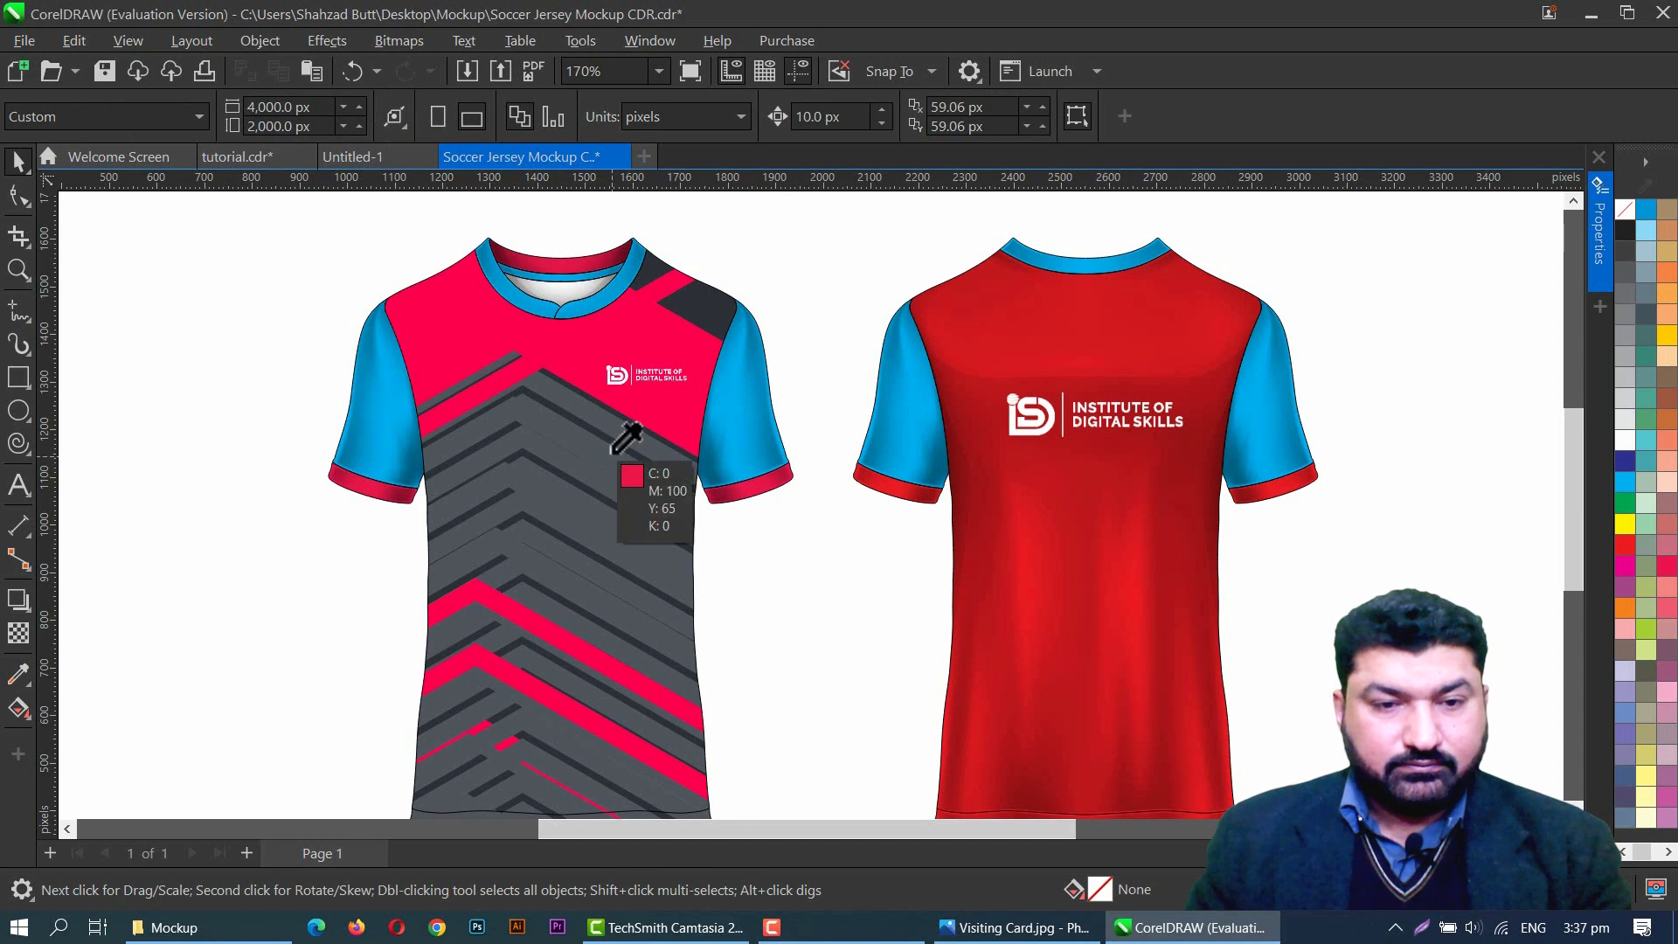
click(388, 396)
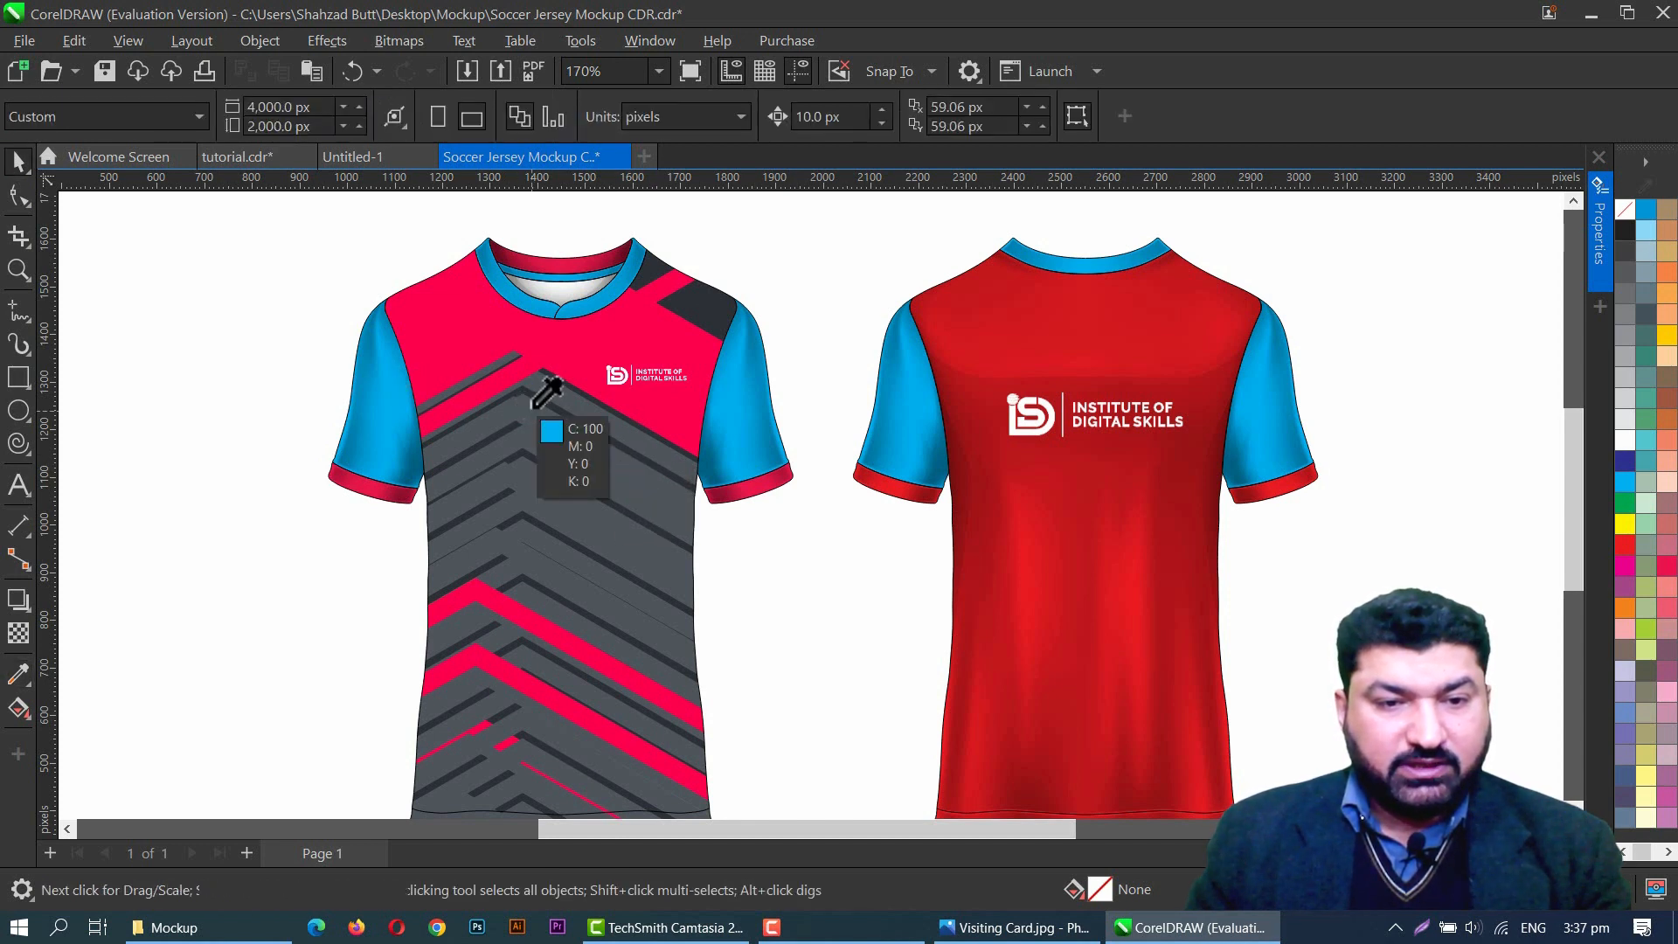
key(space)
key(space)
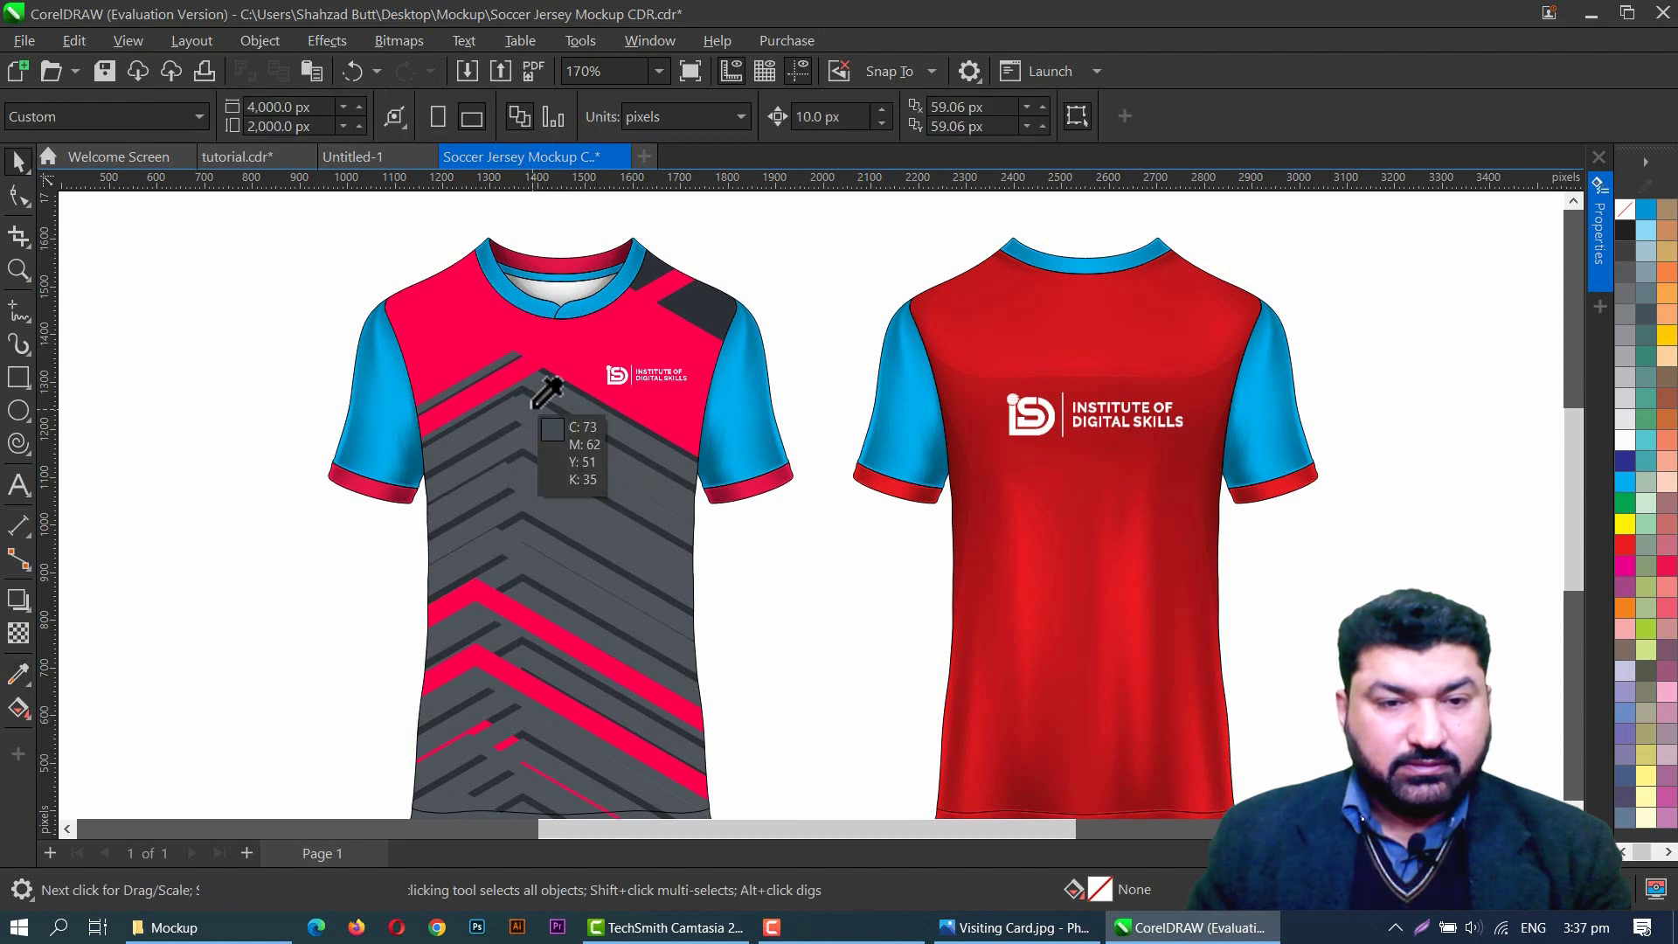
key(space)
click(391, 437)
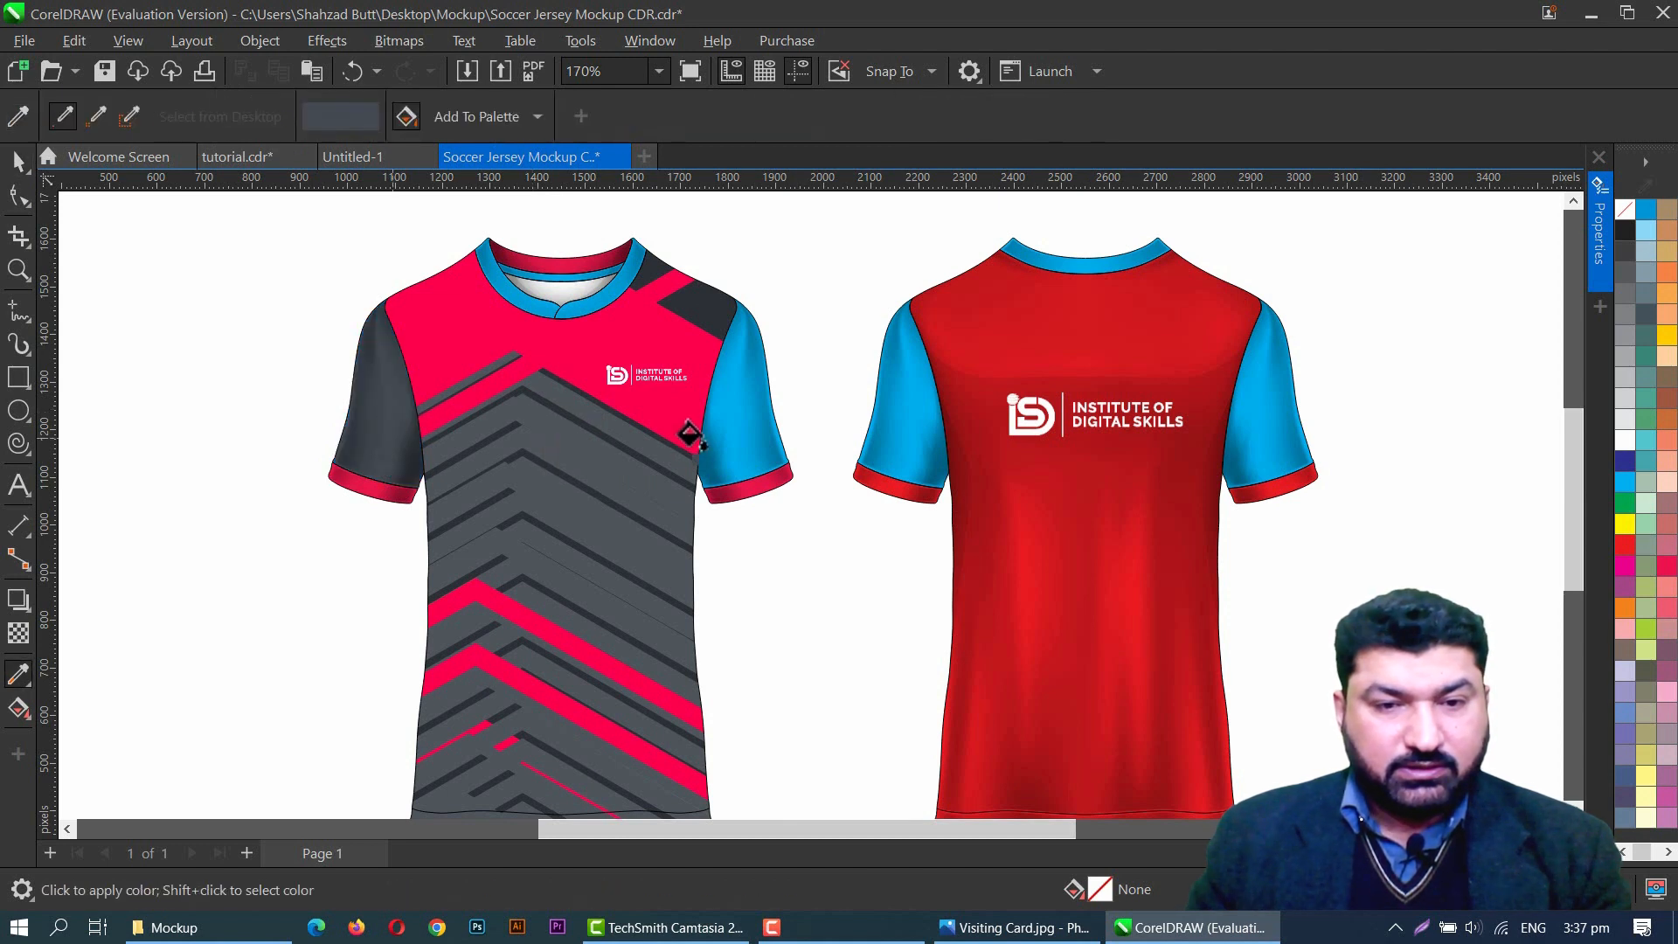
click(724, 422)
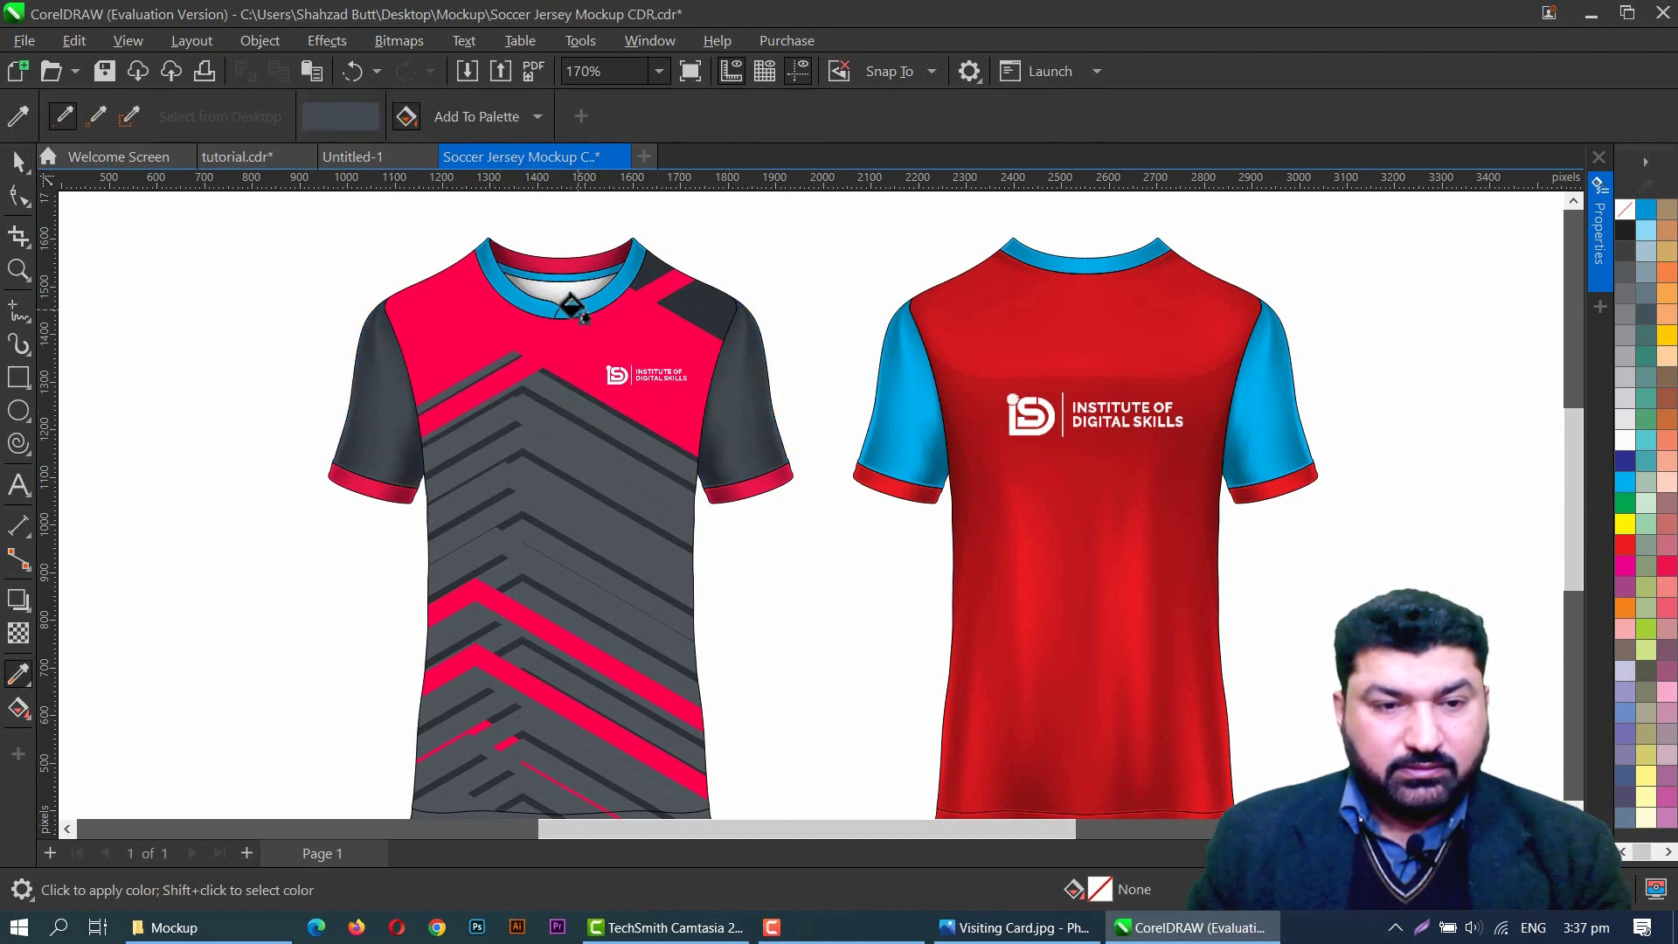
Step: Sample the pattern's pink and fill both sleeves and the front collar band of the front jersey with it
key(space)
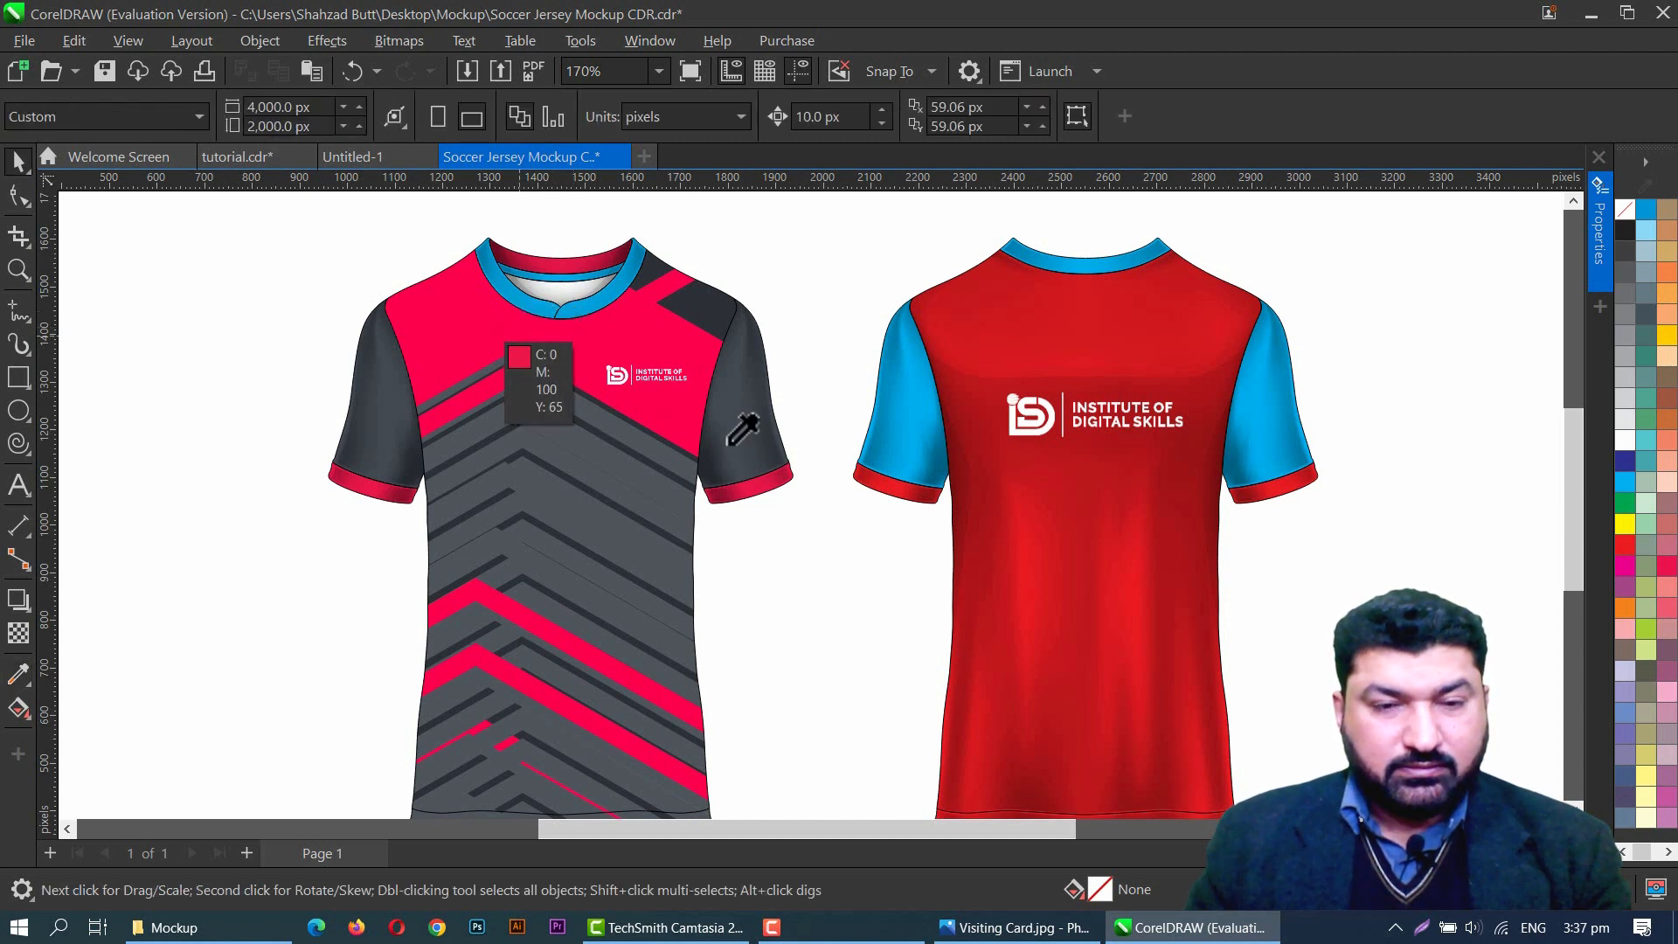
click(729, 442)
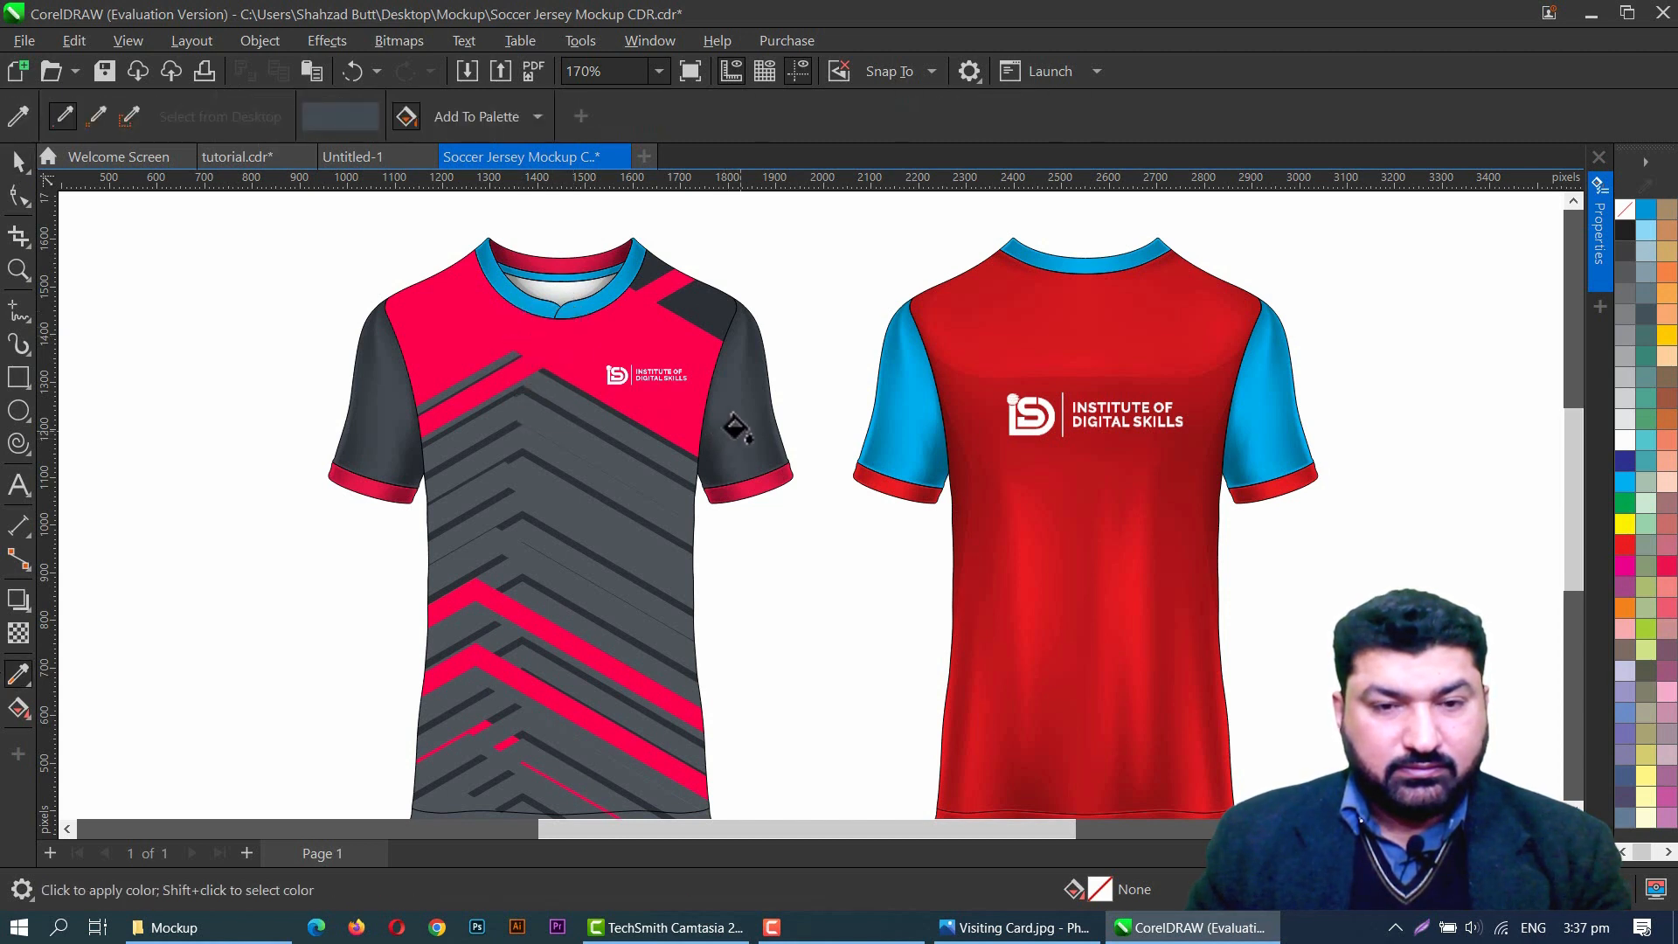
shift+click(450, 331)
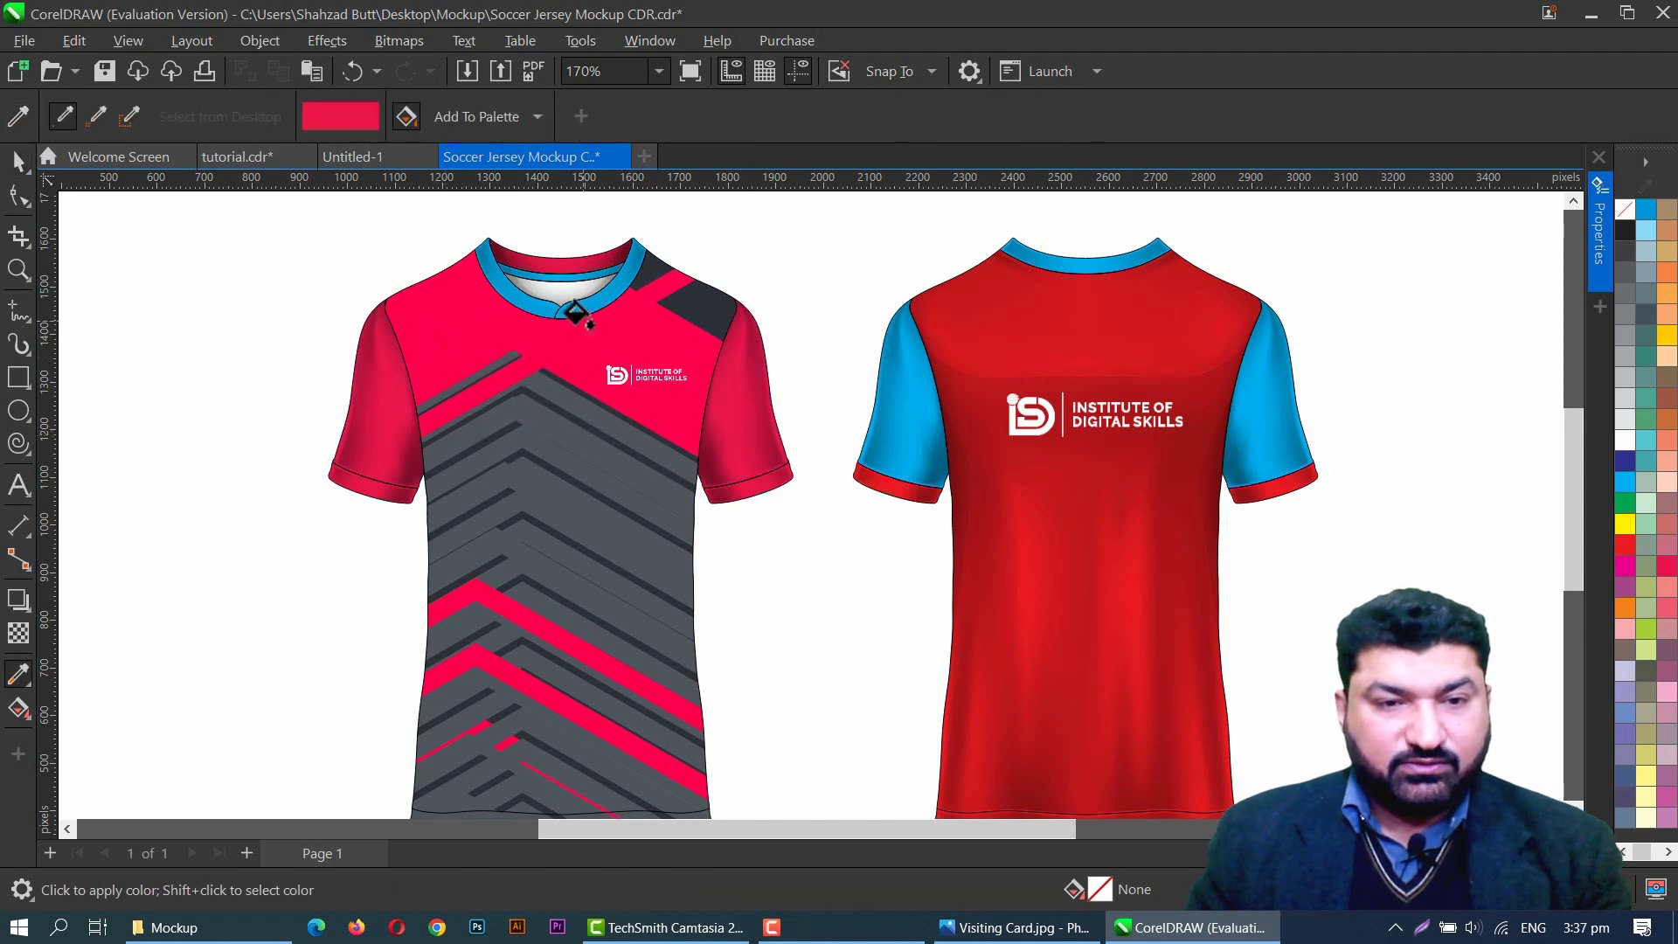
click(516, 302)
click(568, 308)
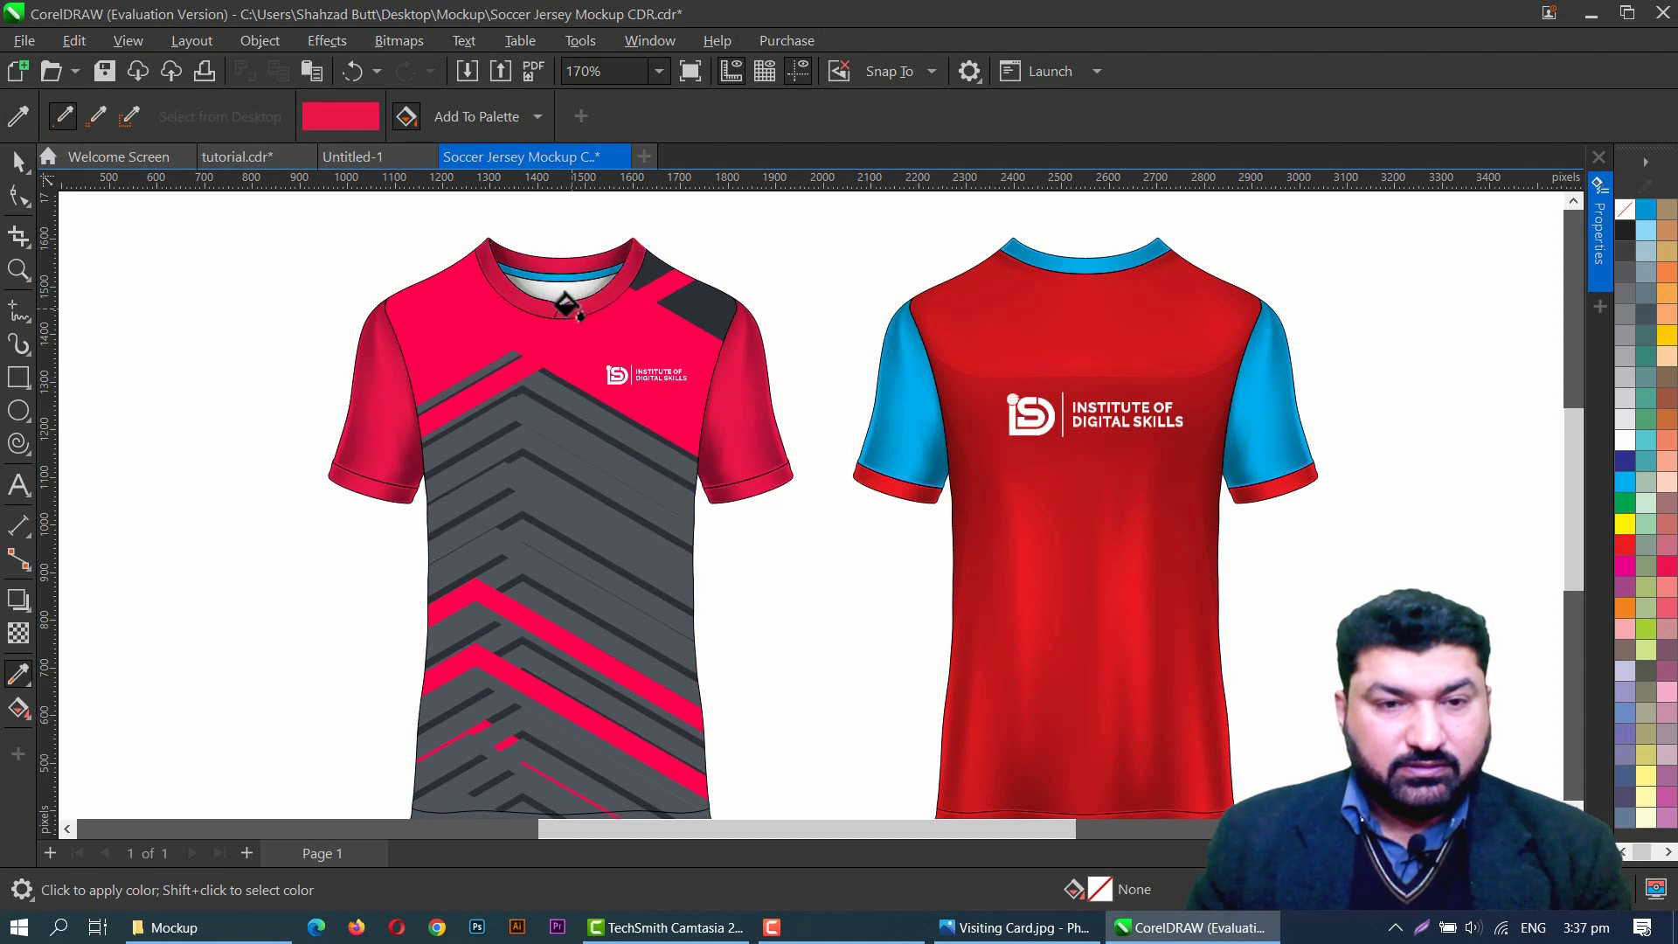
Step: Fill the front jersey's cuffs, back neckband and thin inner neck strip with dark grey sampled from the pattern
key(space)
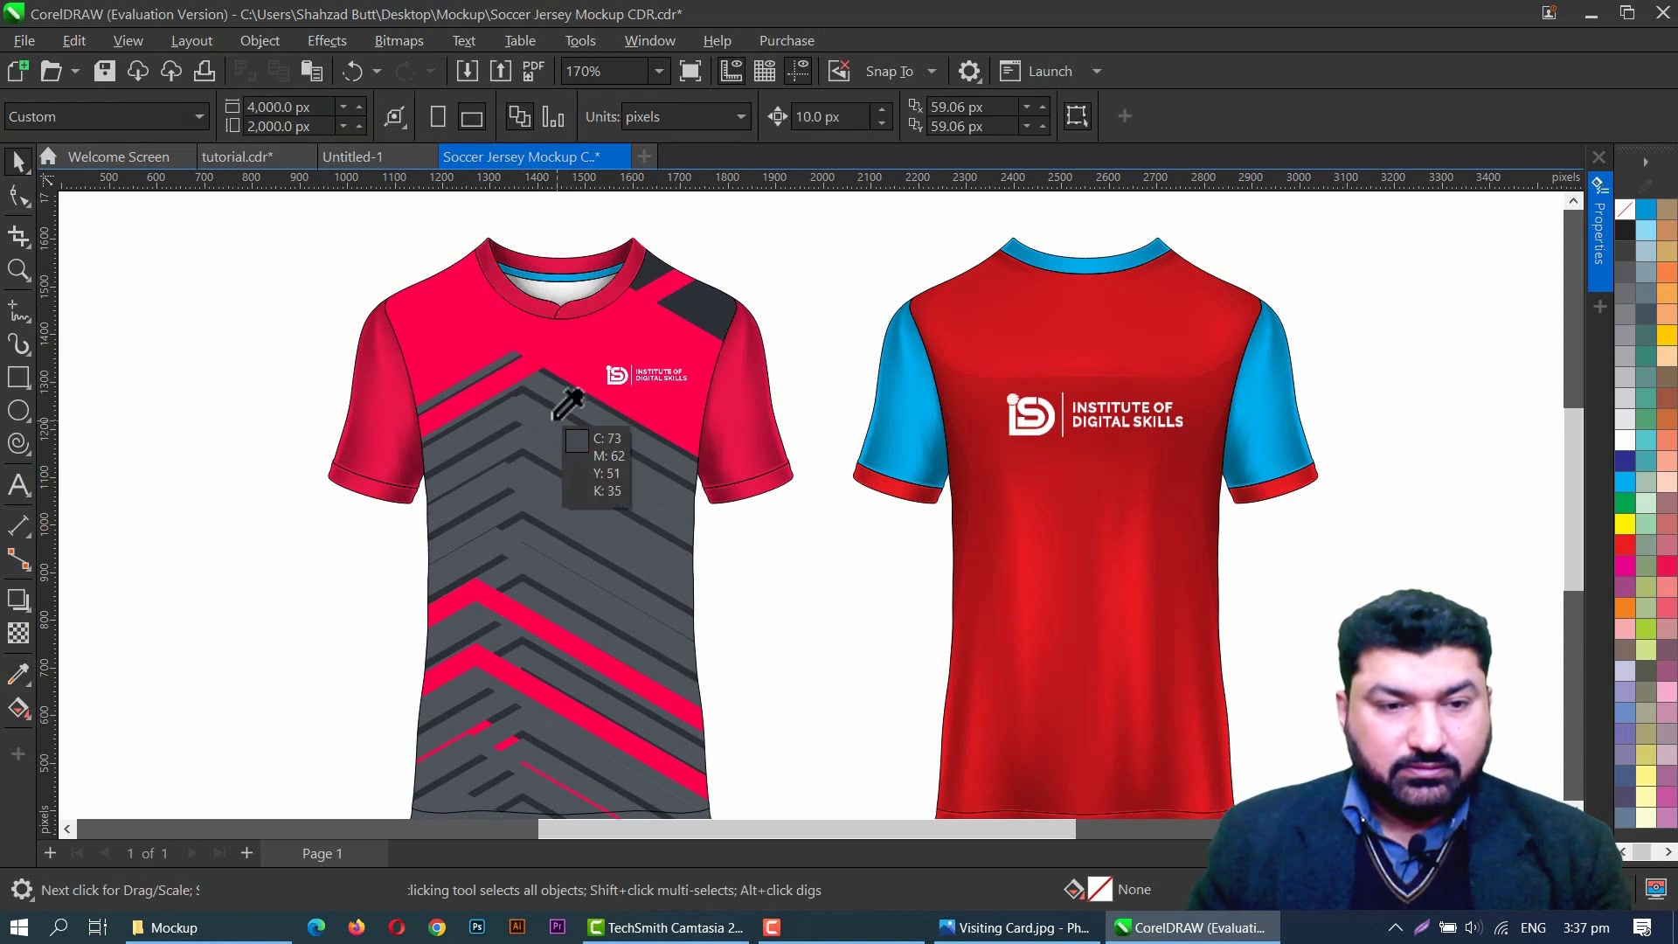
key(space)
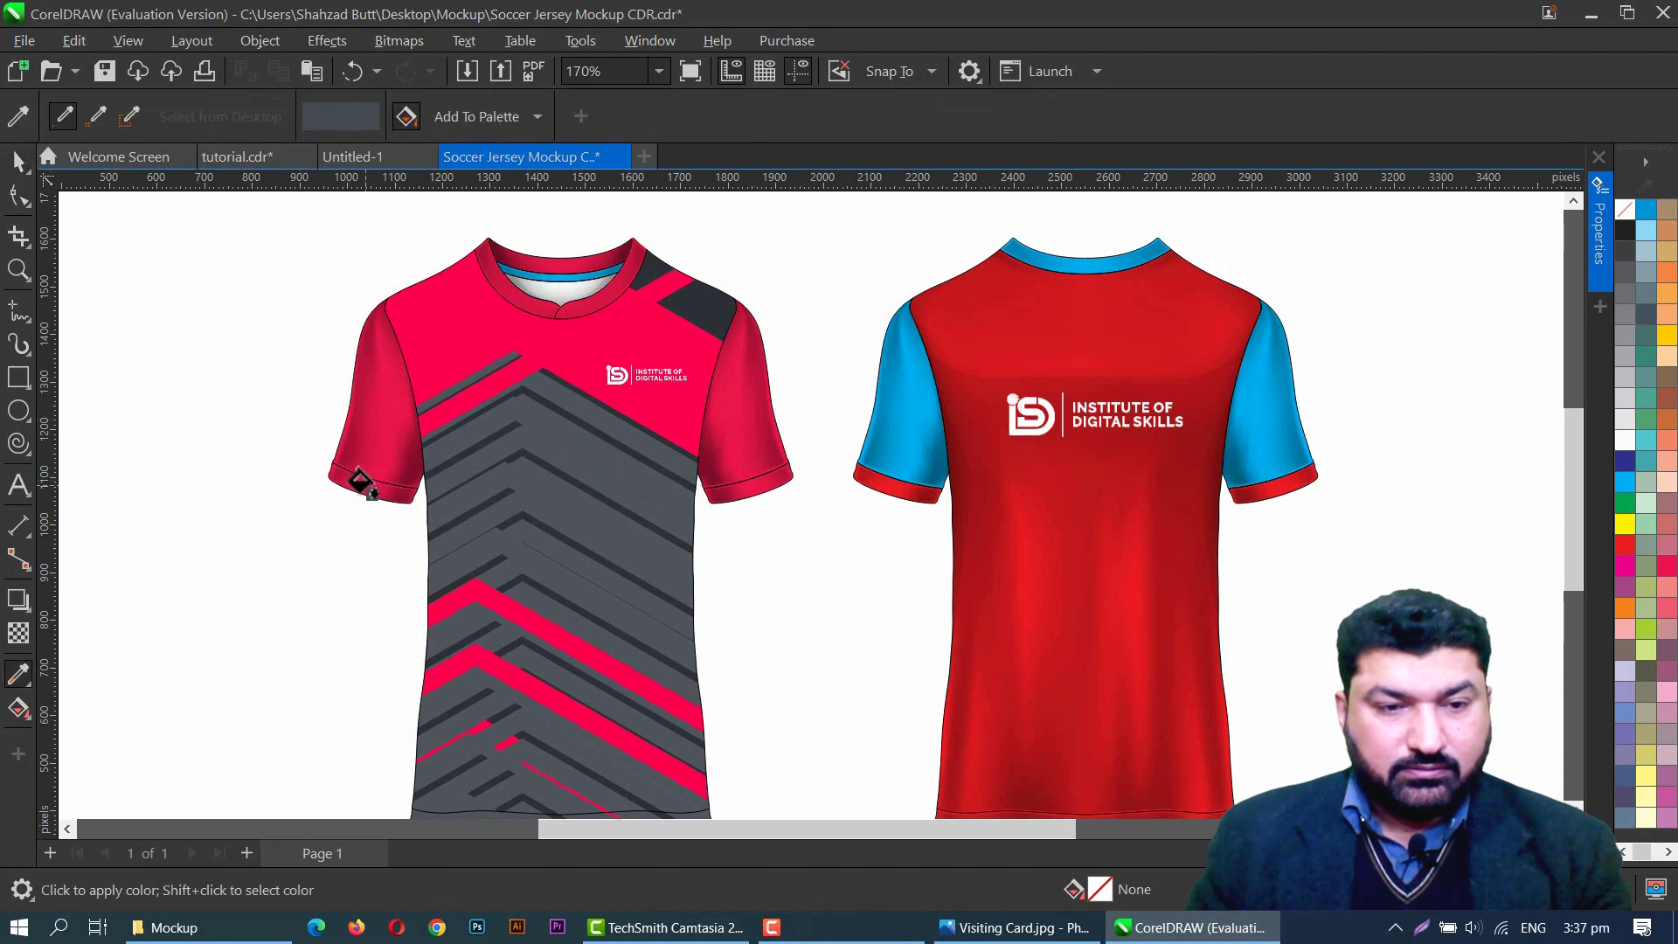
click(742, 486)
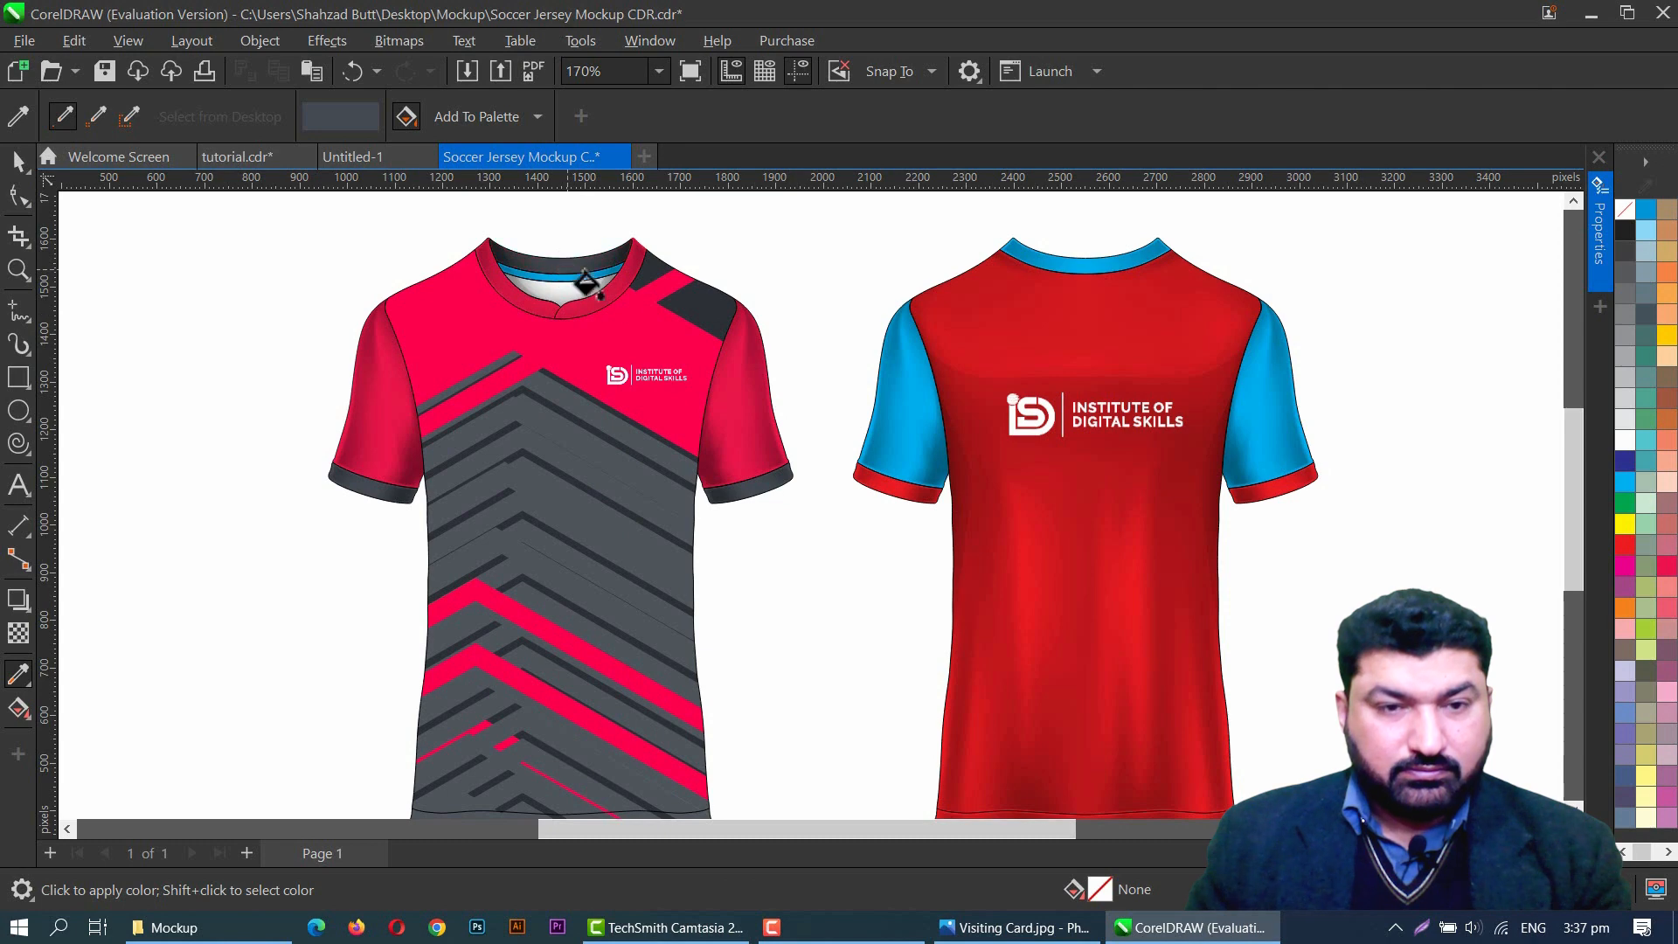
scroll(566, 297, up, 3)
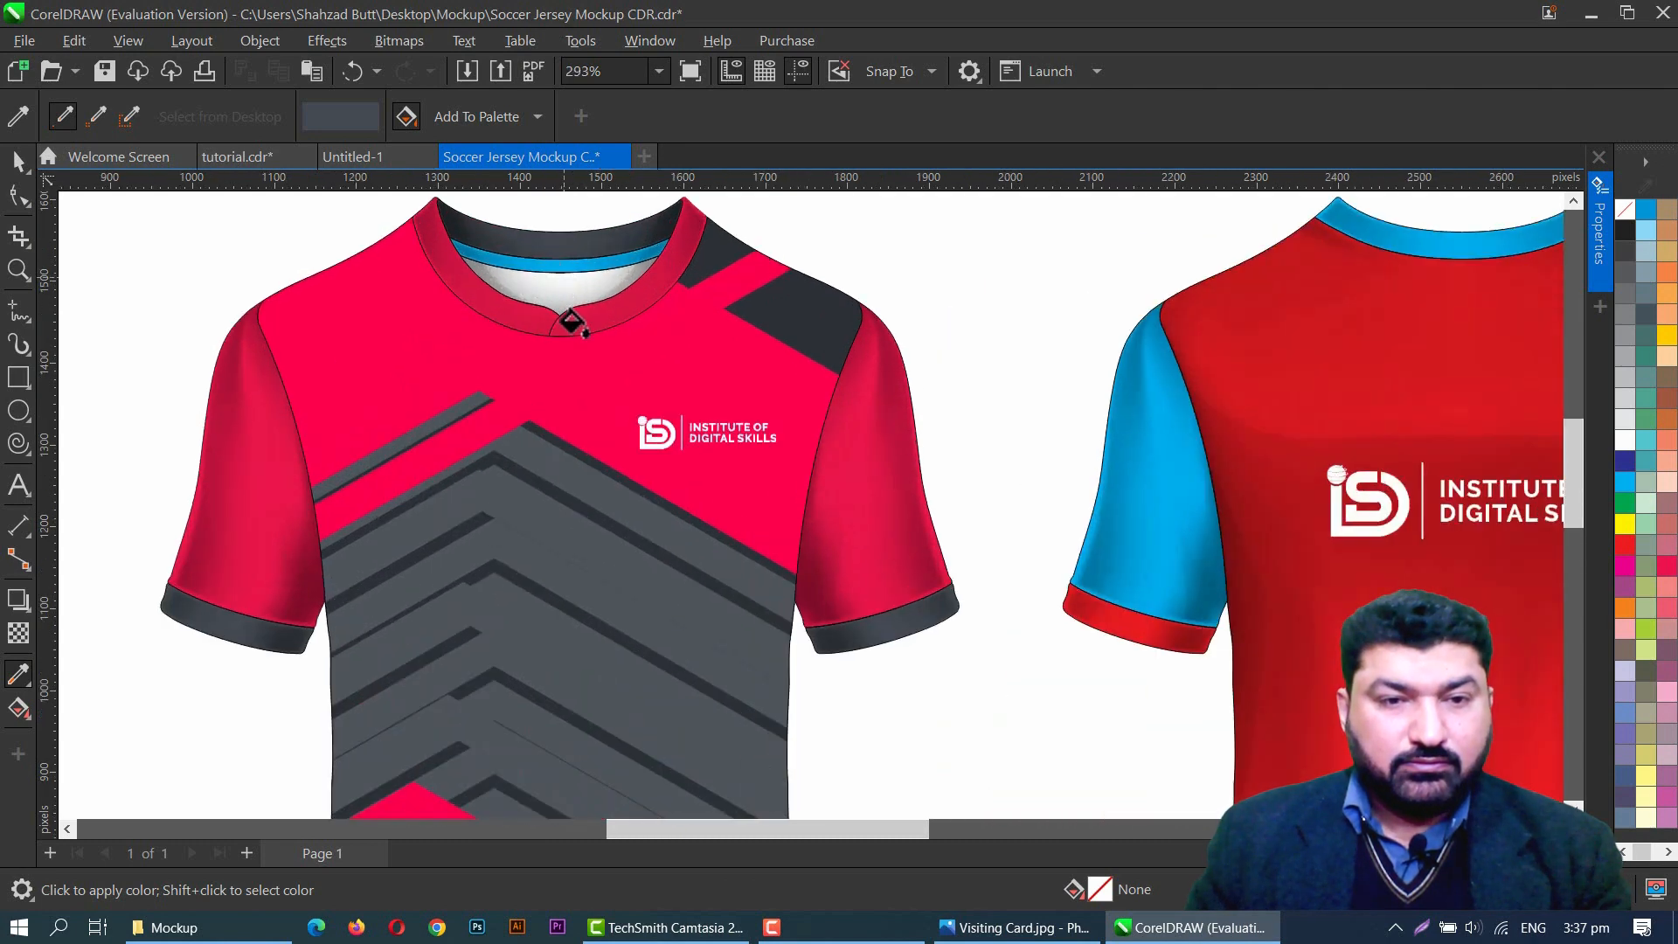
click(548, 260)
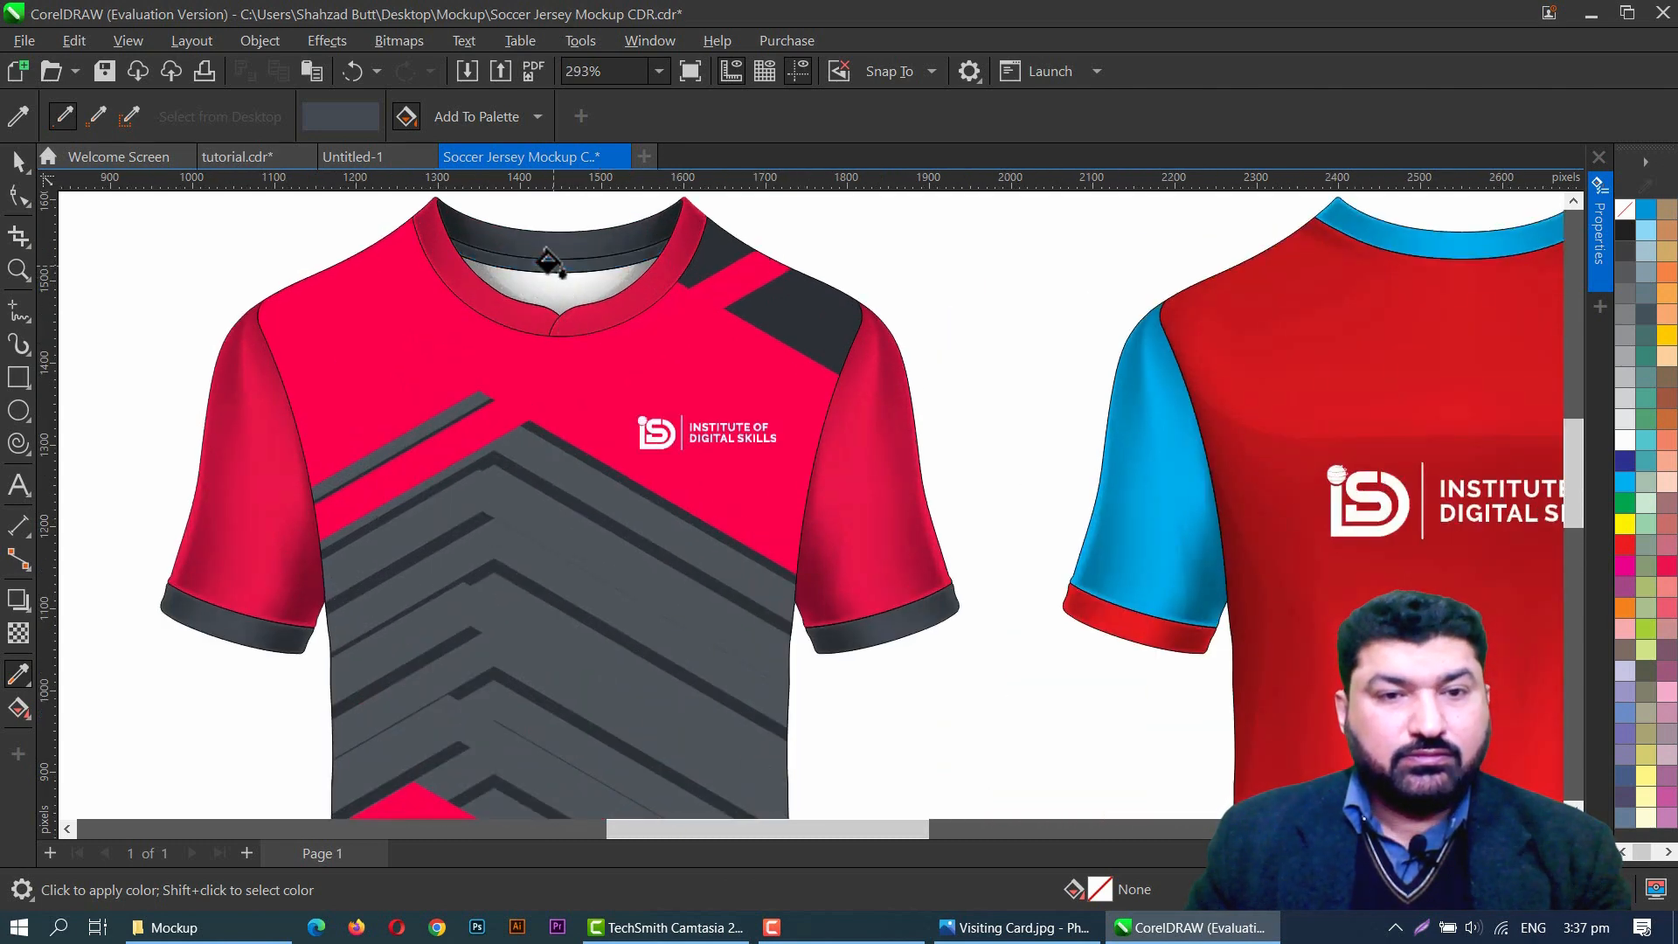
Step: Fill the thin strip inside the front jersey's neck with black
key(space)
click(552, 264)
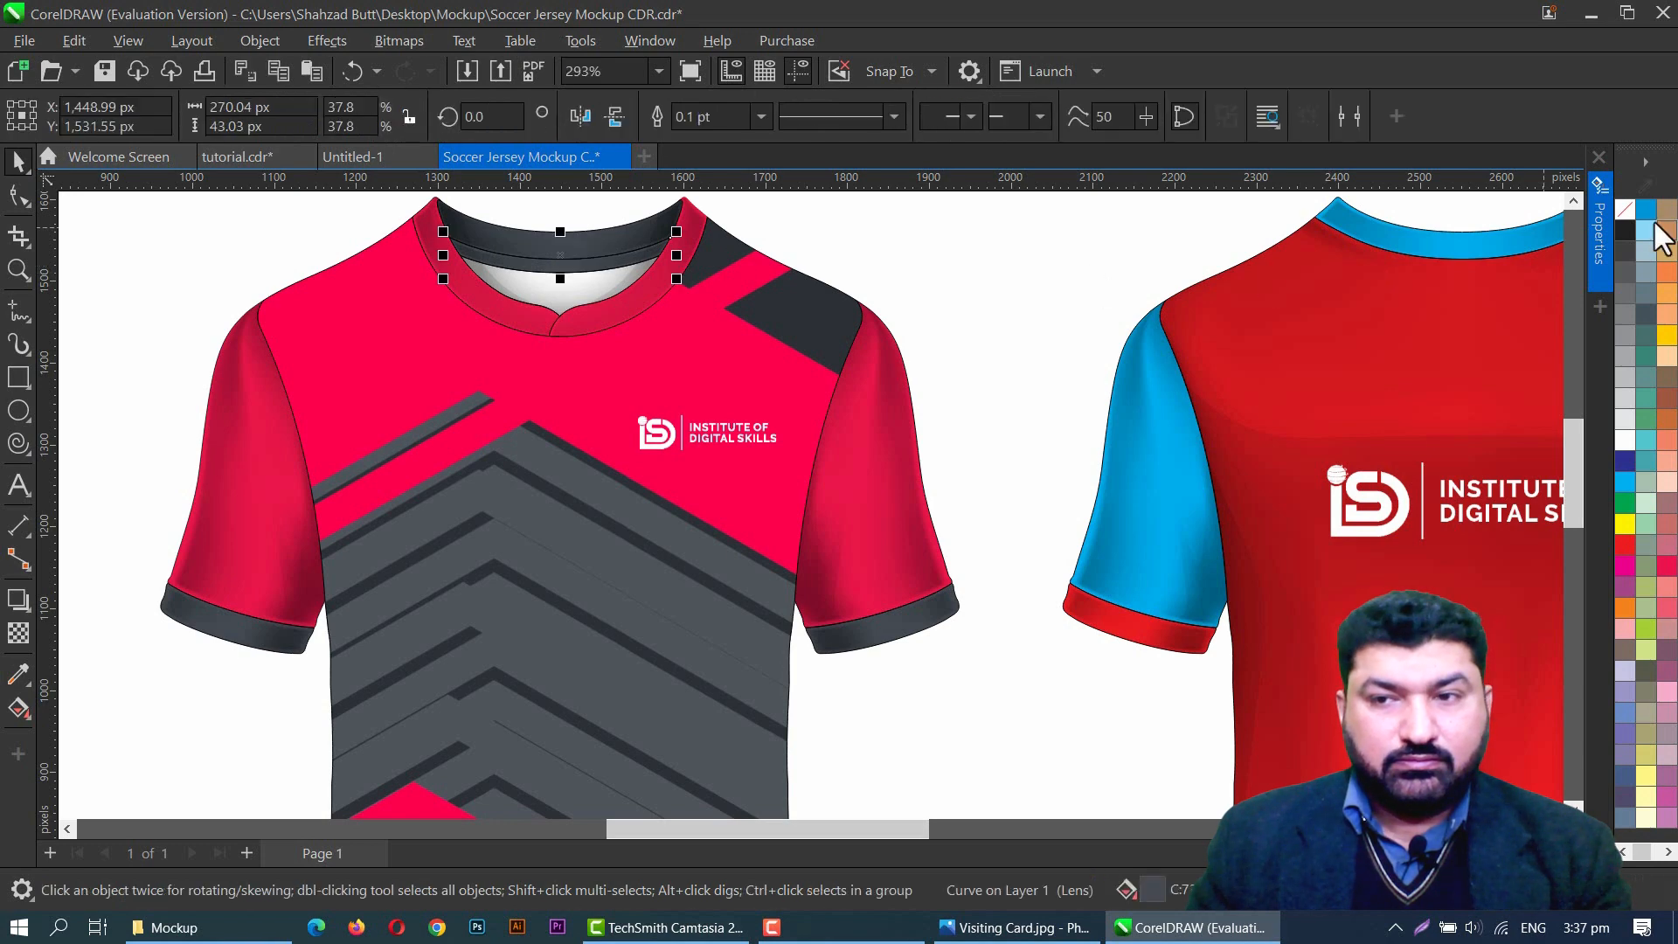
click(1624, 227)
Step: Recolour the front jersey's back neckband, trying a sampled grey before filling it with the pink sampled from the collar
scroll(411, 480, down, 2)
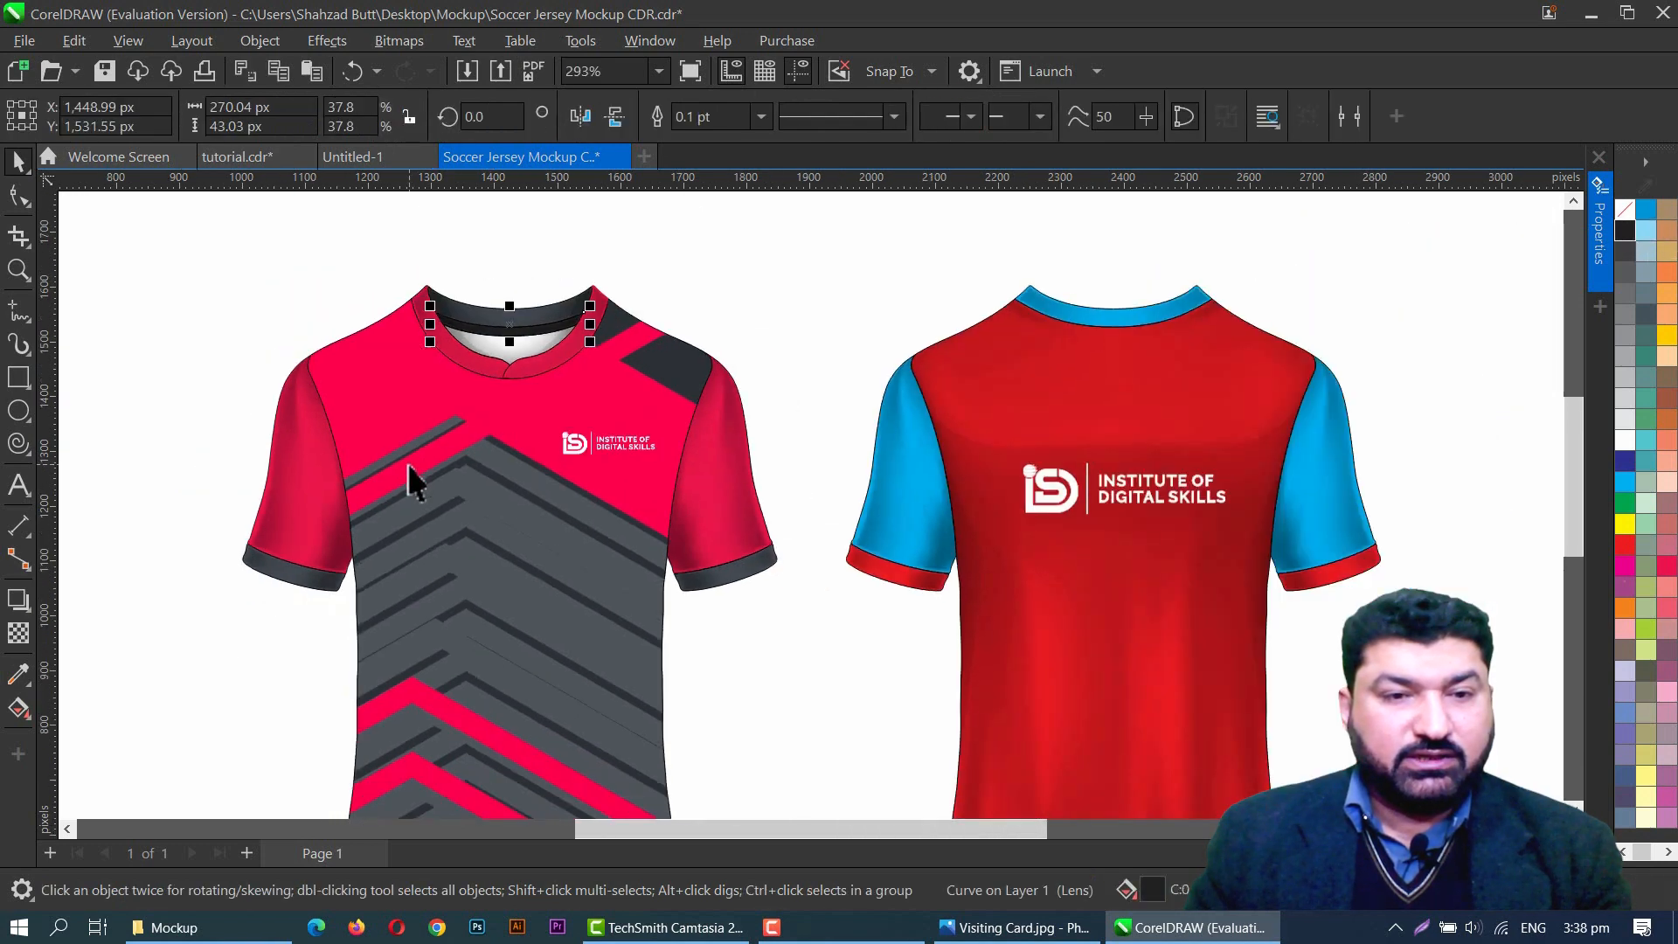
key(i)
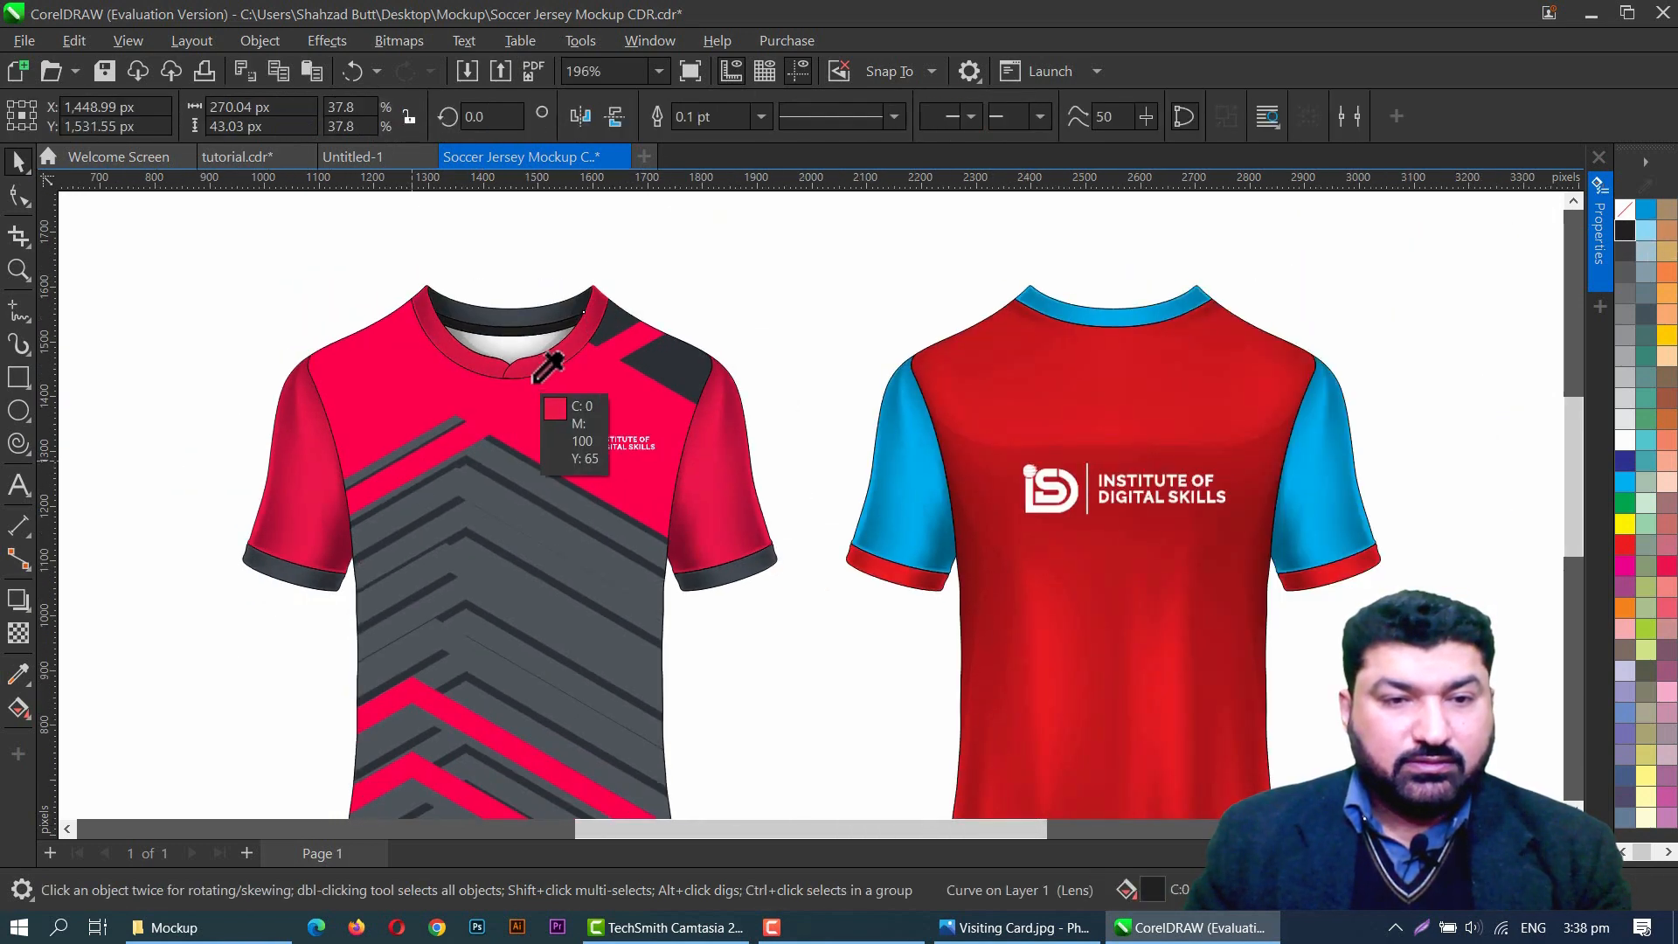
click(515, 317)
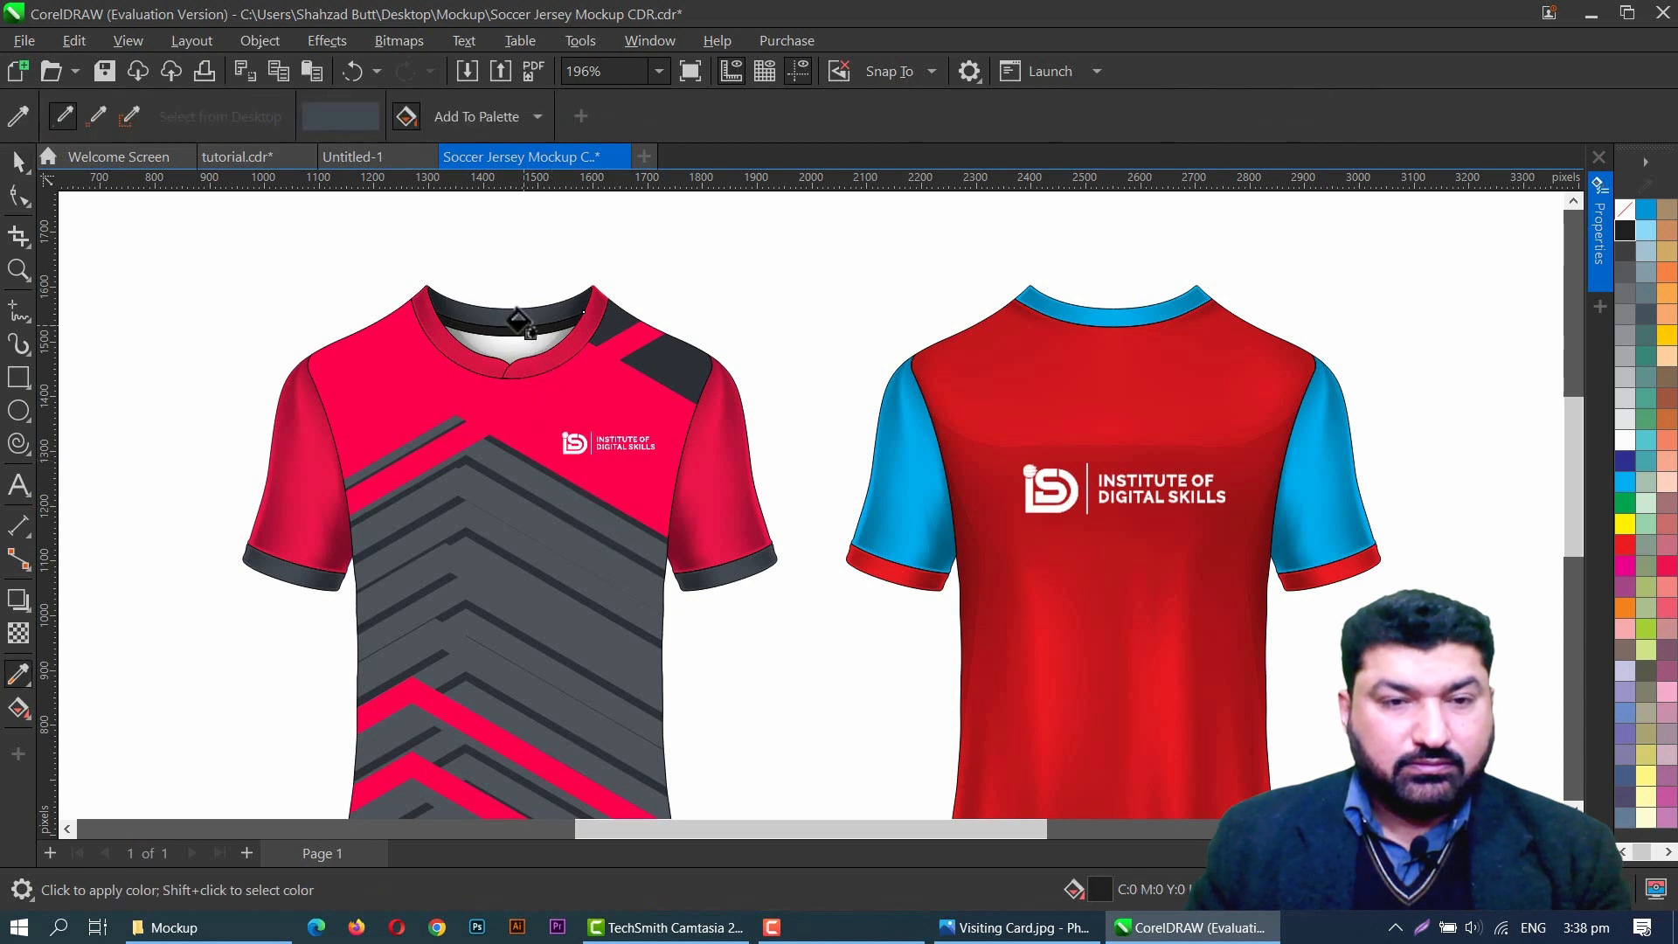
key(space)
key(space)
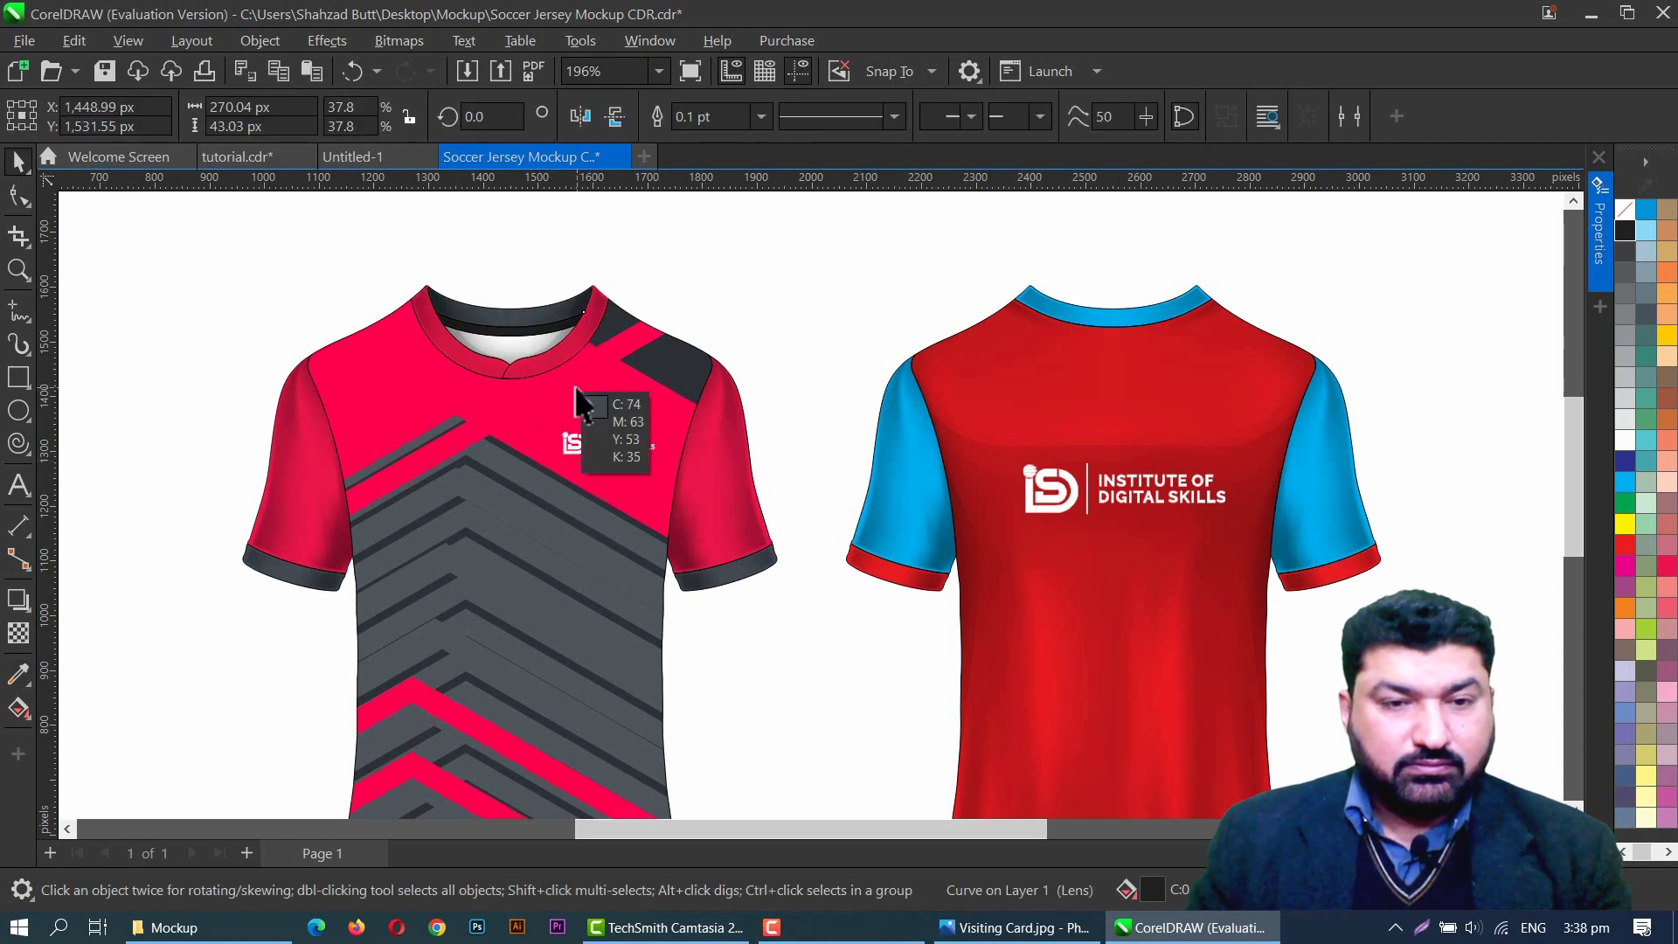
click(554, 367)
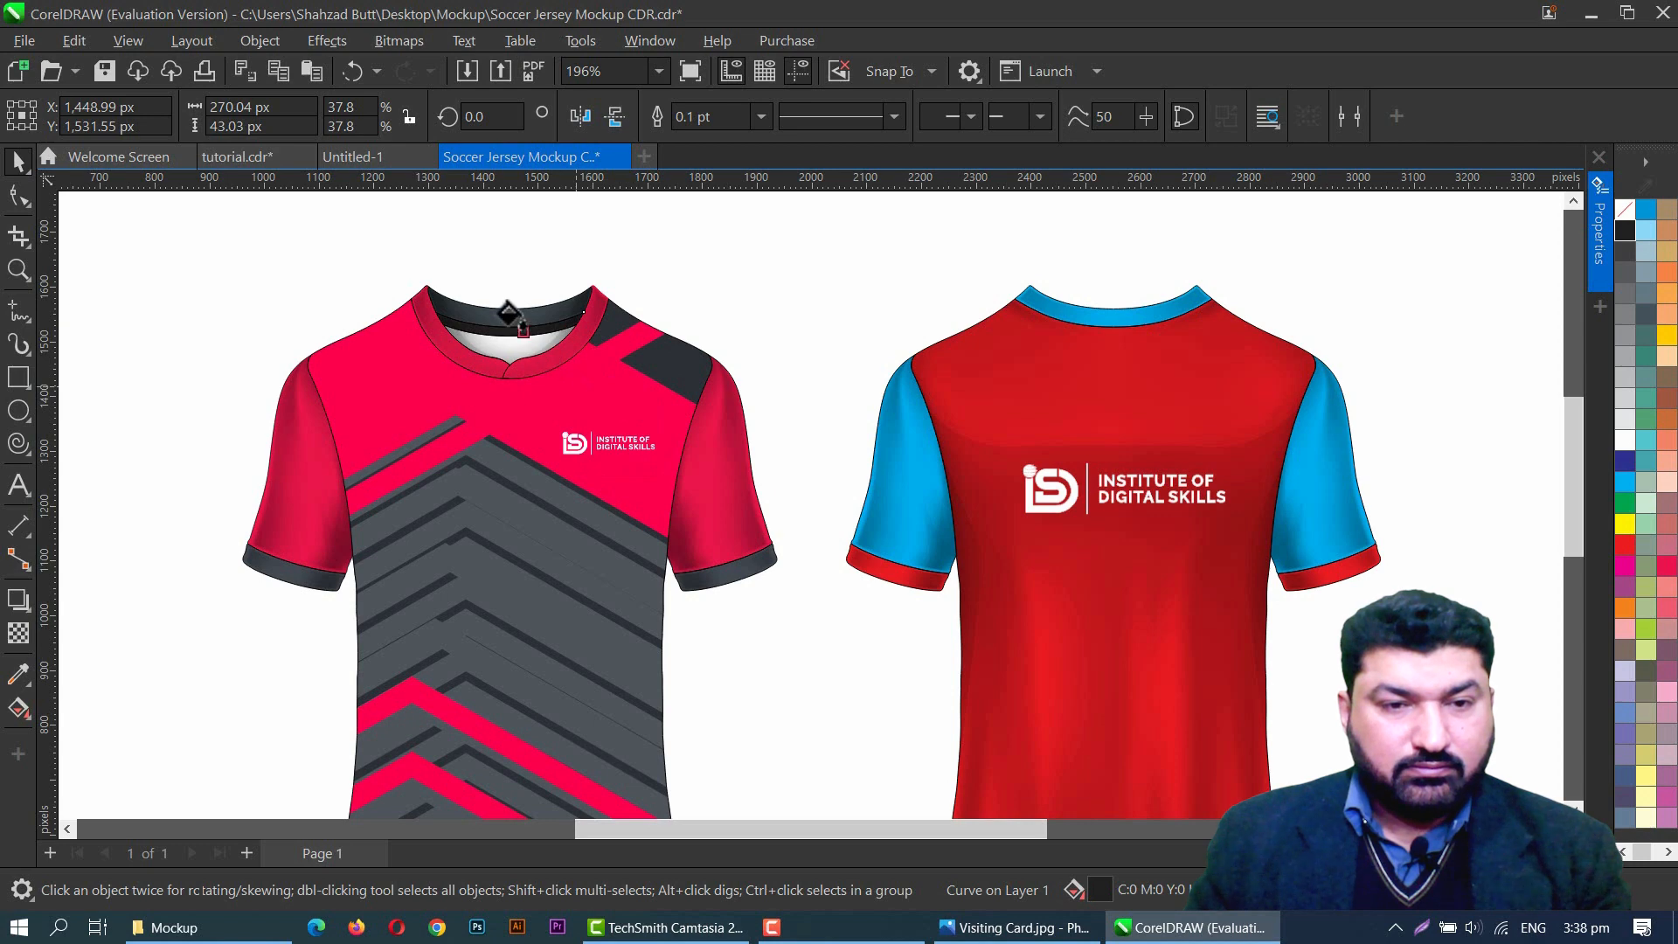
Step: Recolour the back-view jersey's body, trying dark blue before filling it with green
scroll(487, 345, down, 2)
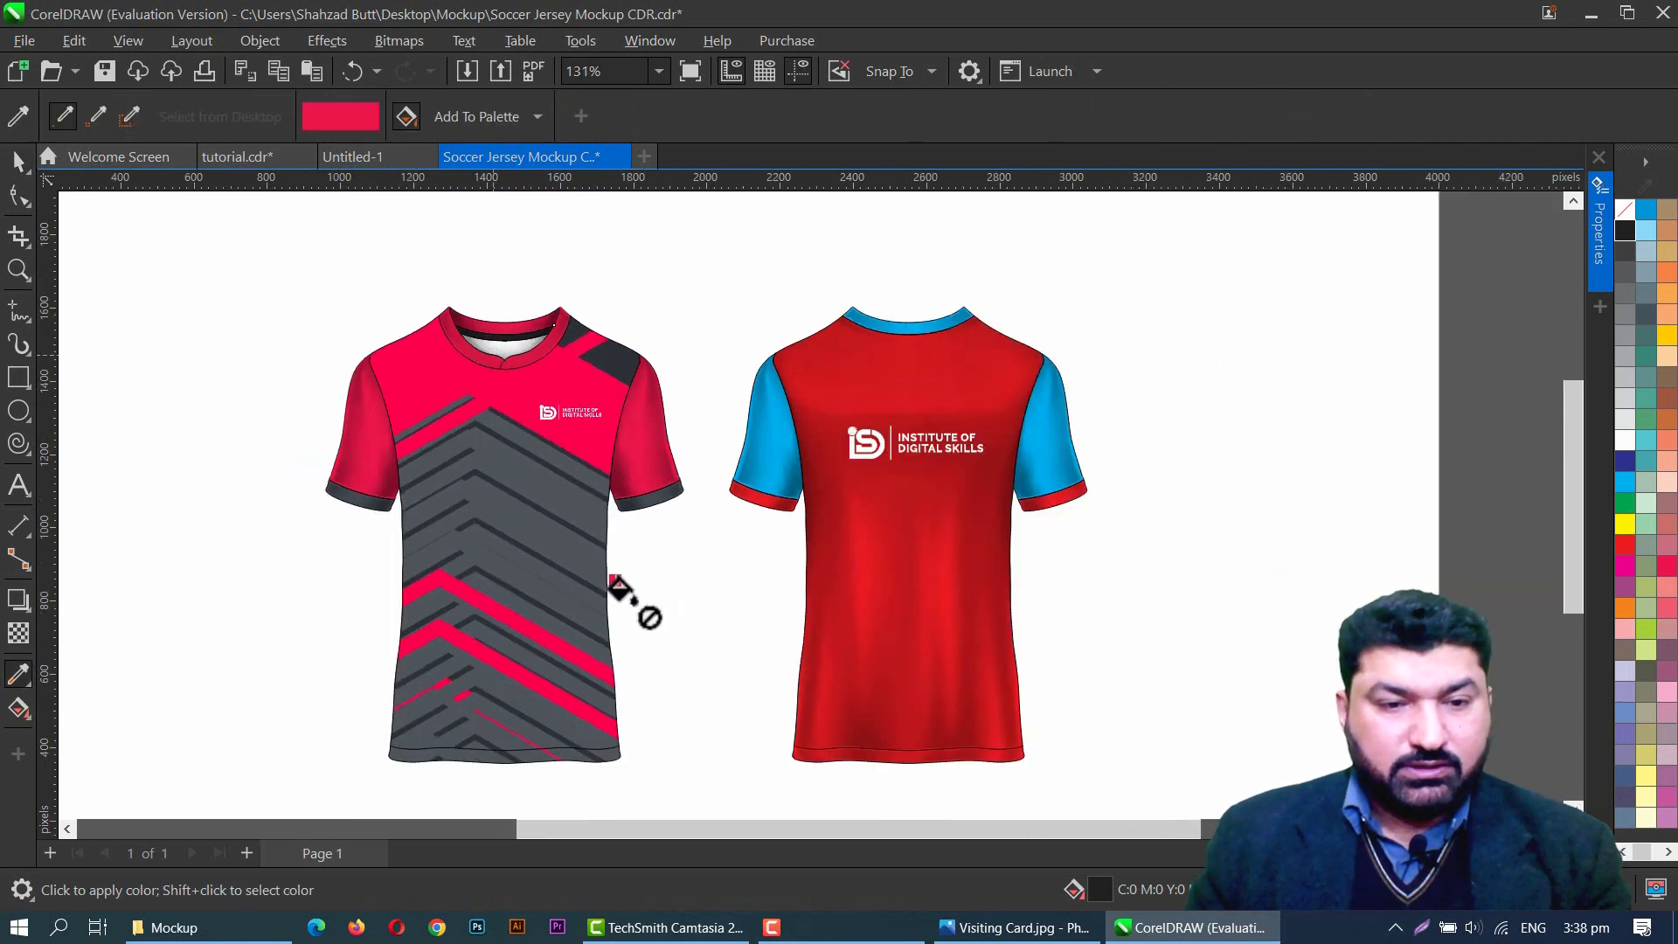
click(15, 162)
scroll(656, 616, up, 1)
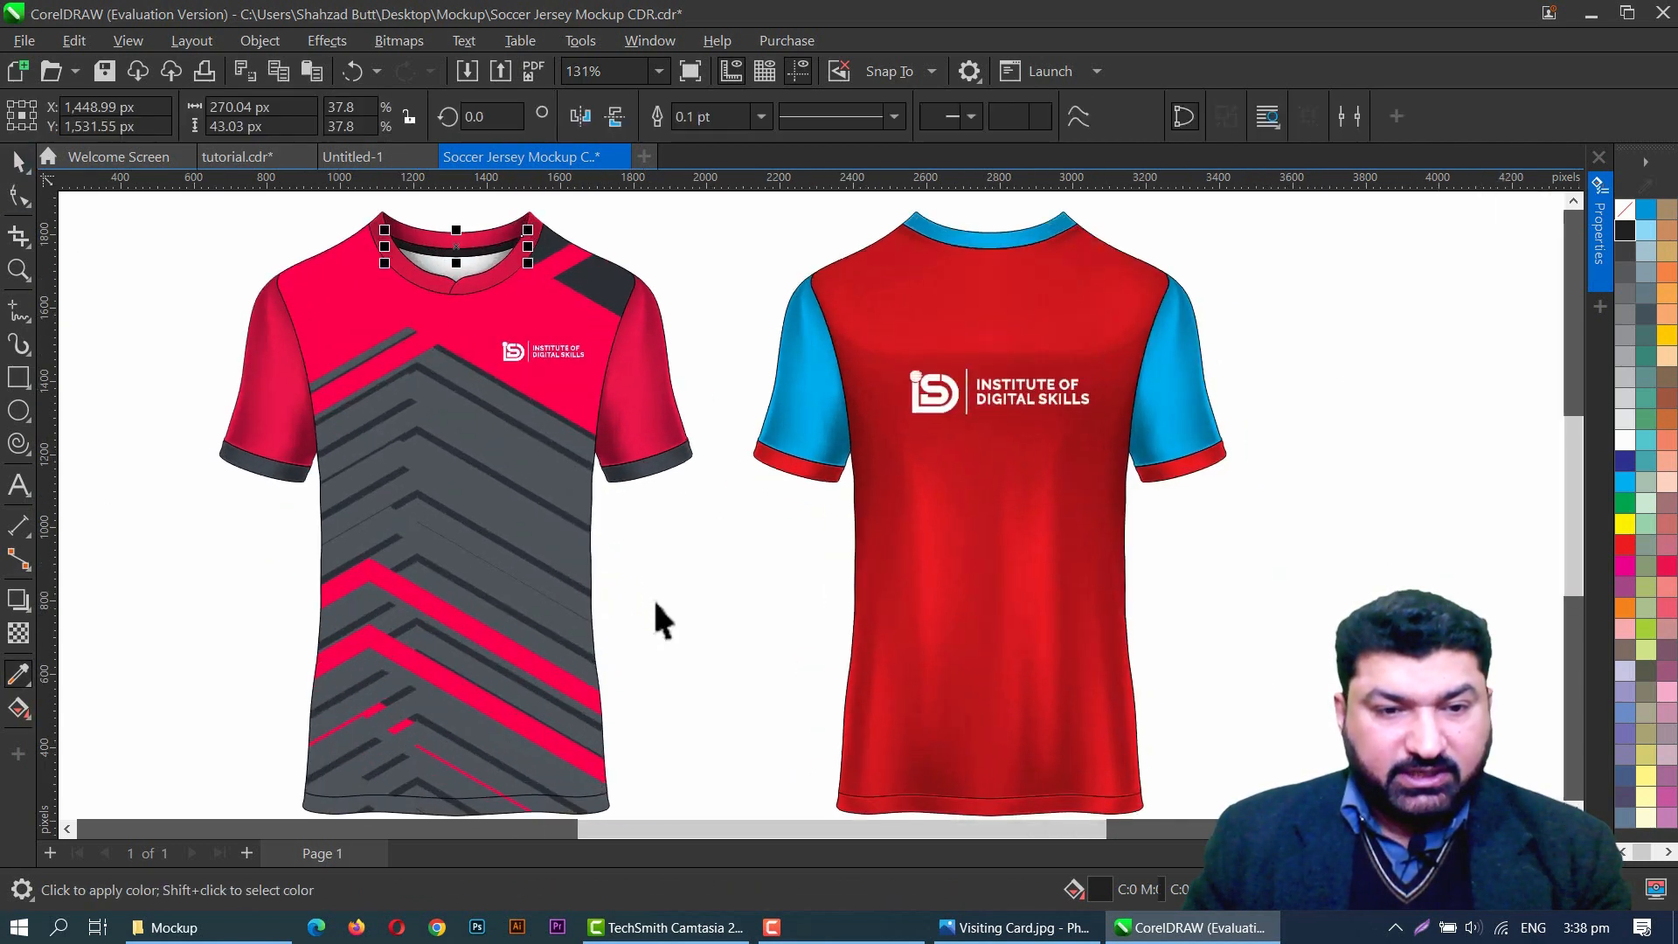
click(745, 636)
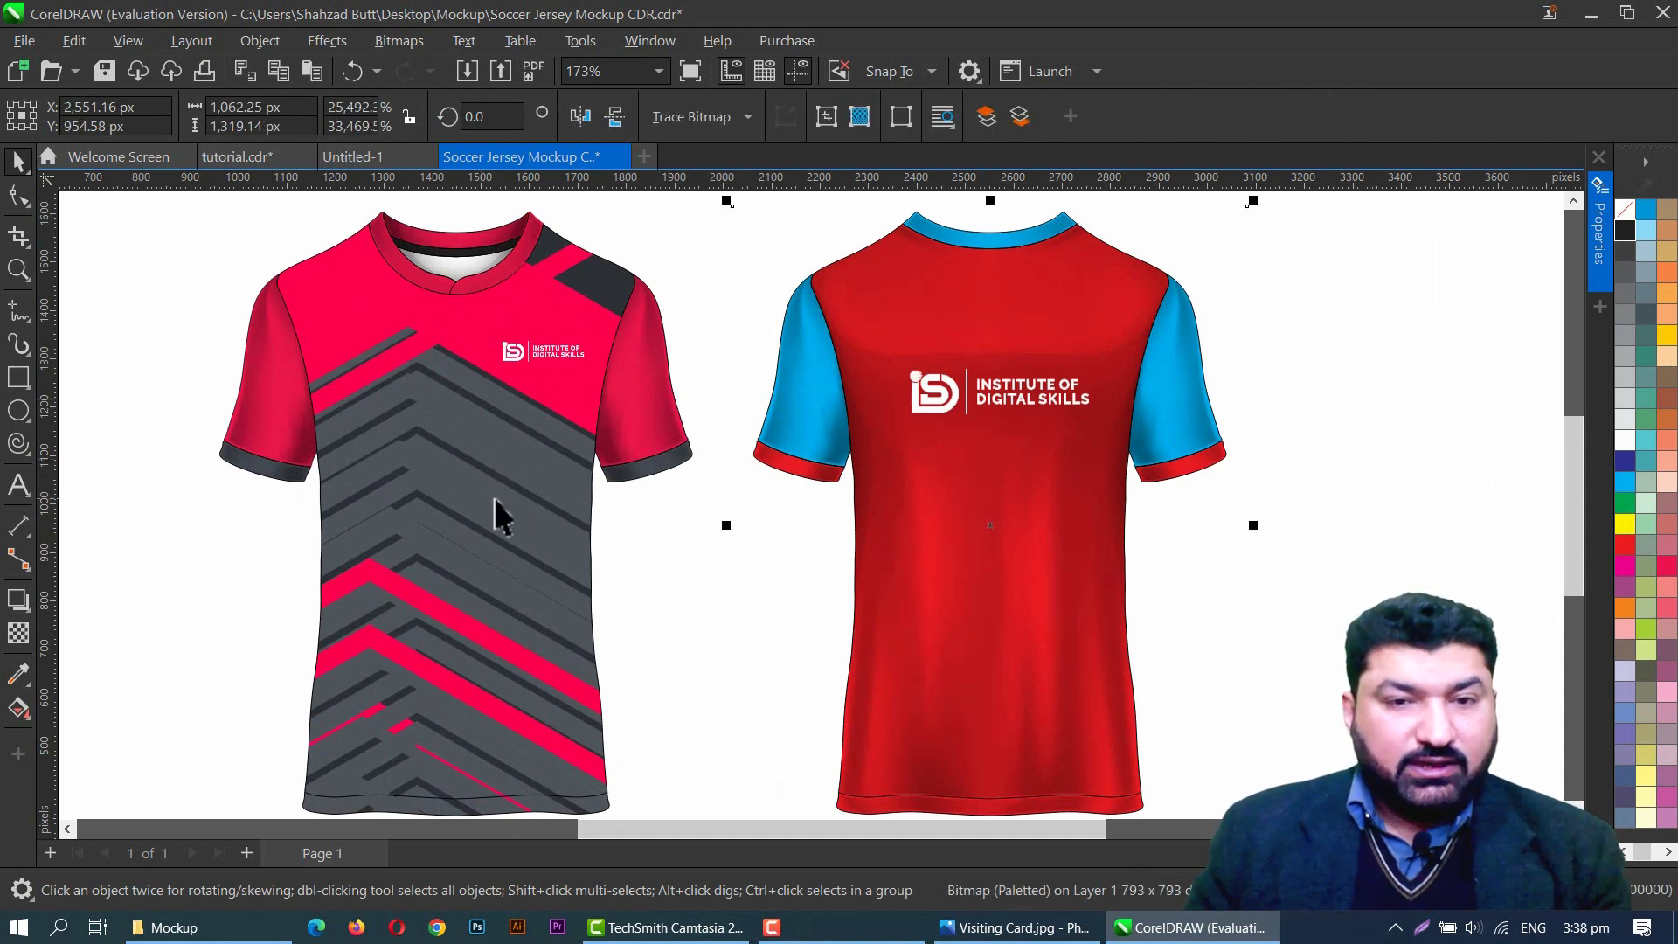
scroll(494, 506, down, 1)
drag(1625, 462, 896, 636)
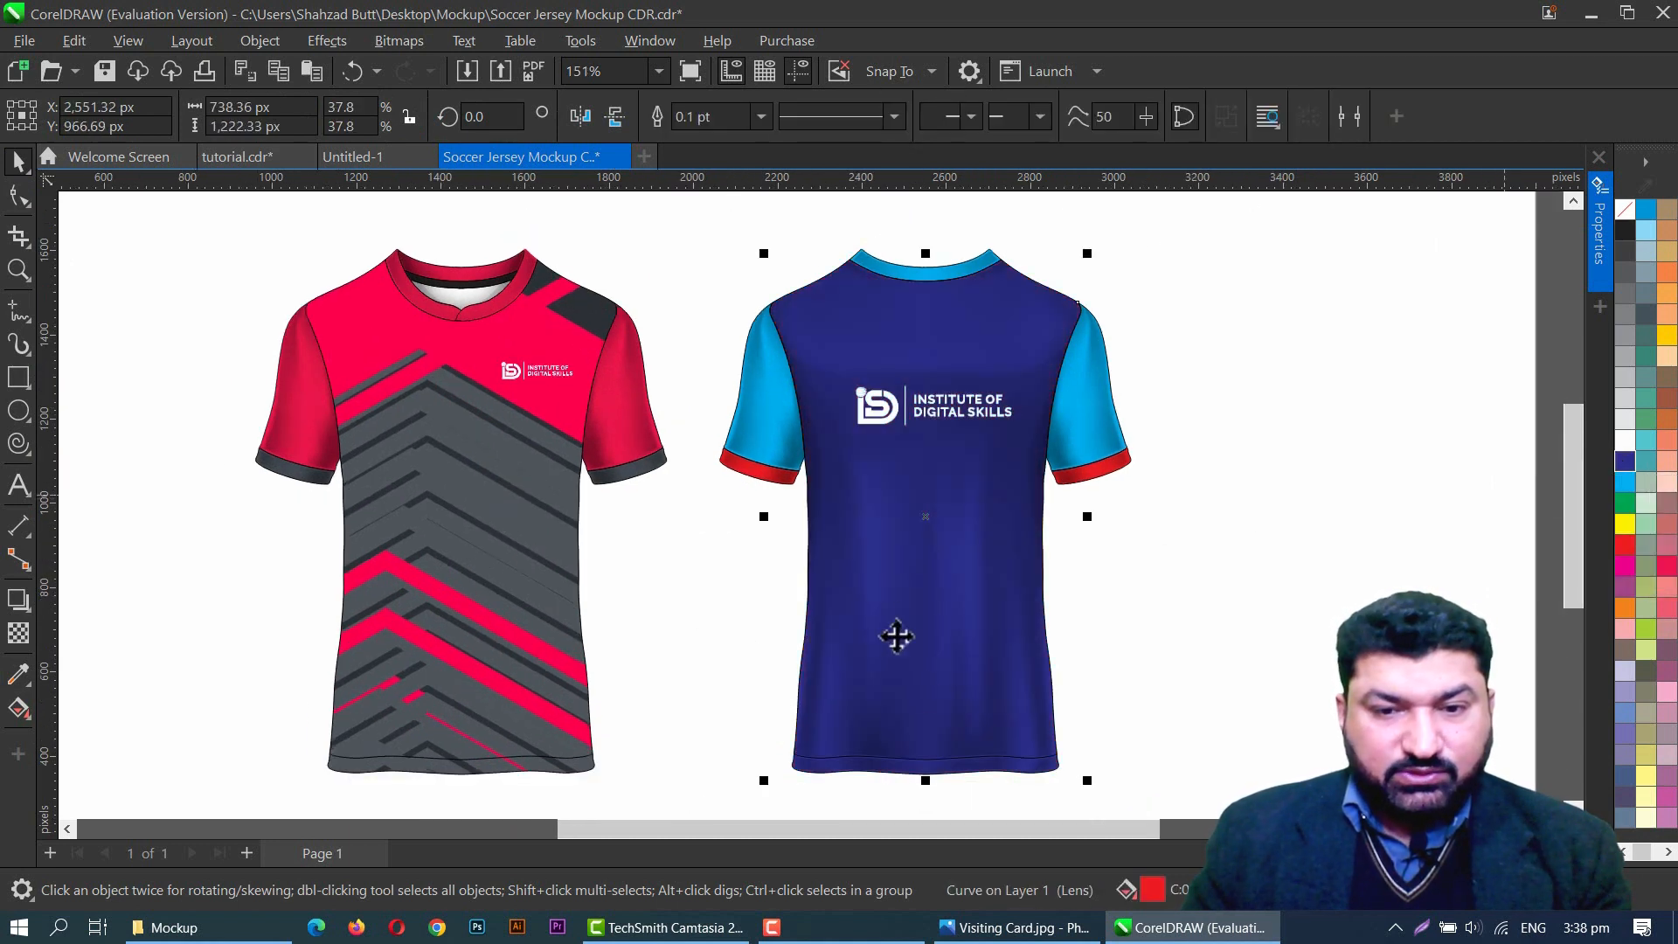
drag(1624, 504, 937, 629)
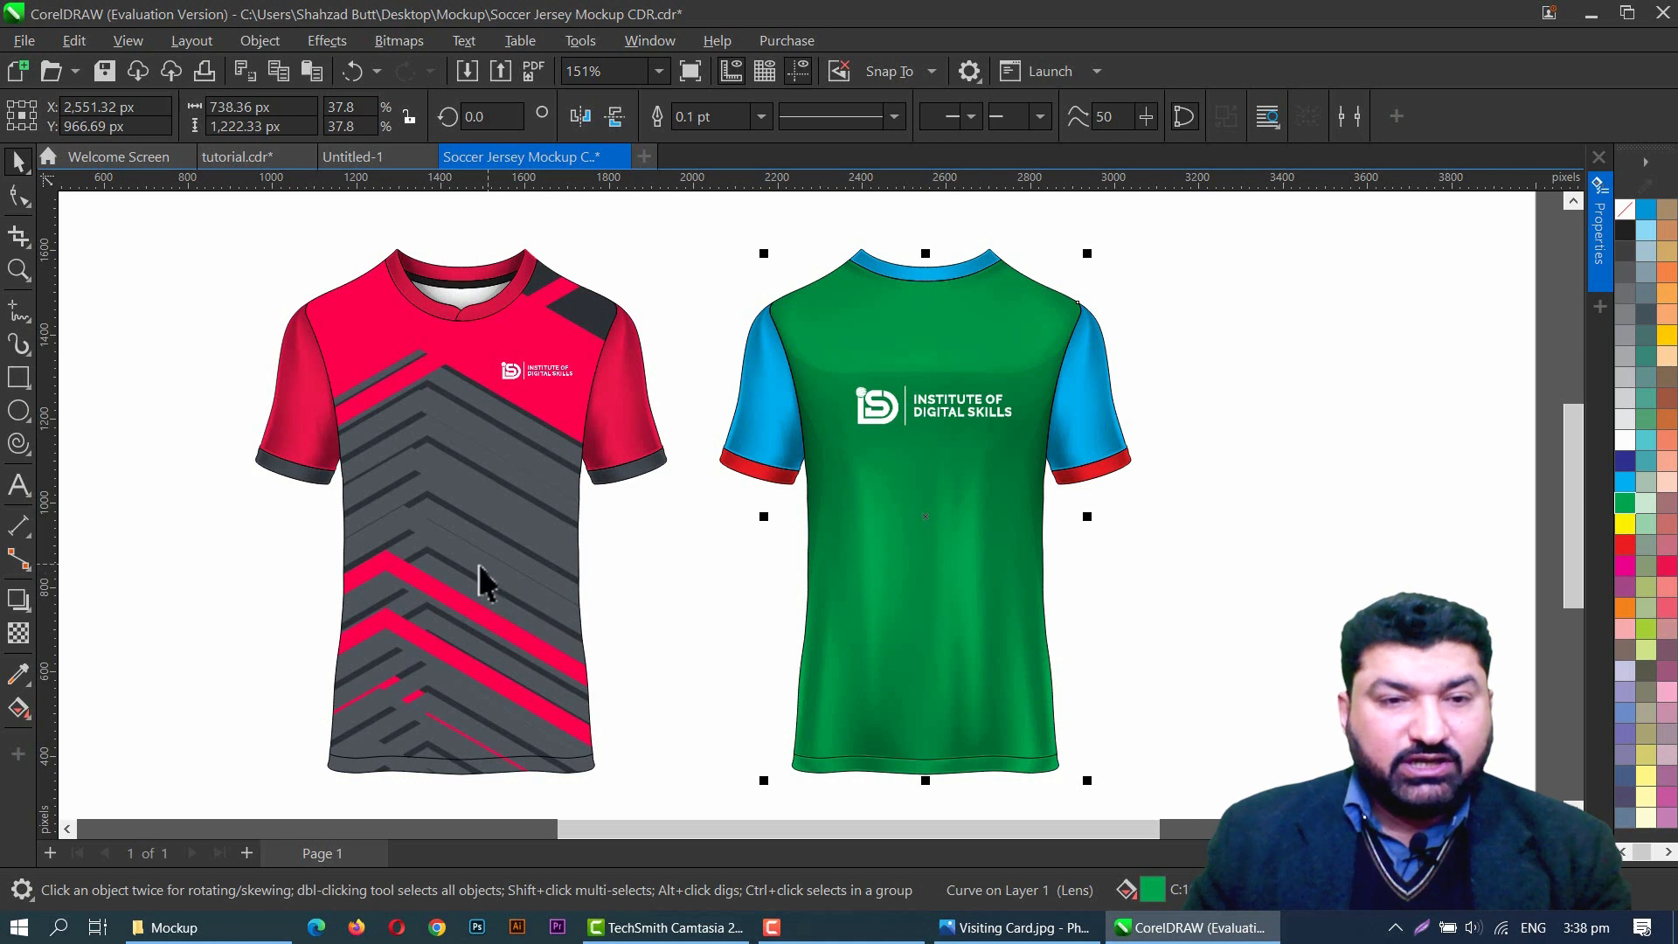
Step: Set the merge mode of the pattern clipped inside the front jersey's body to Multiply and finish editing the PowerClip
click(449, 435)
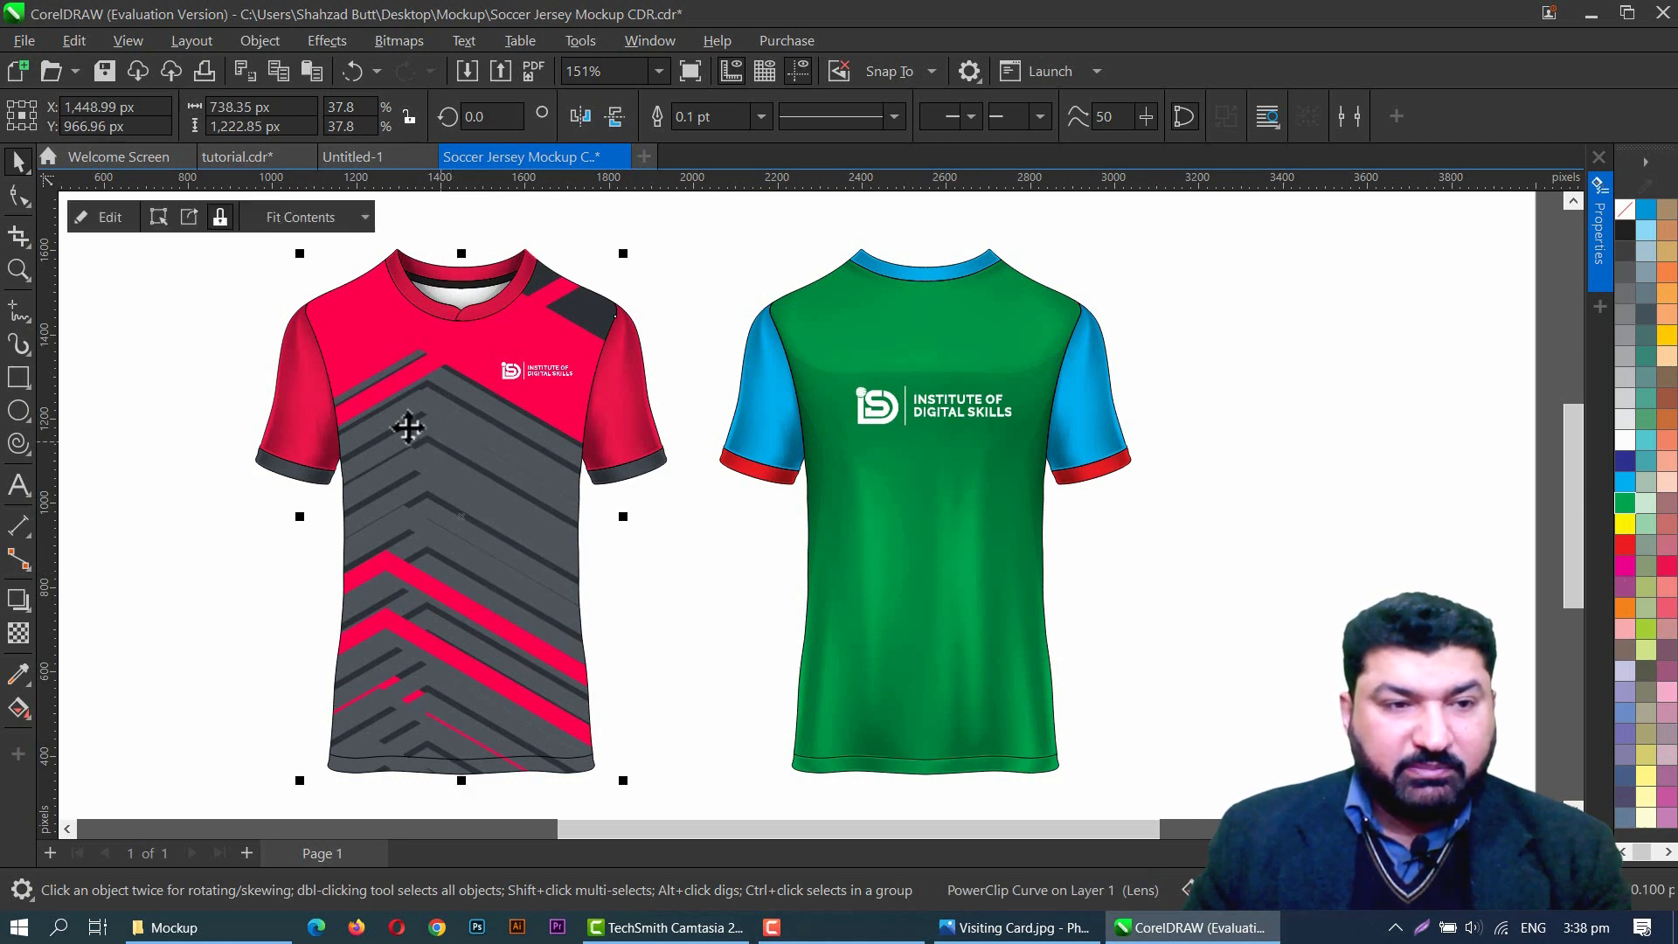
click(108, 220)
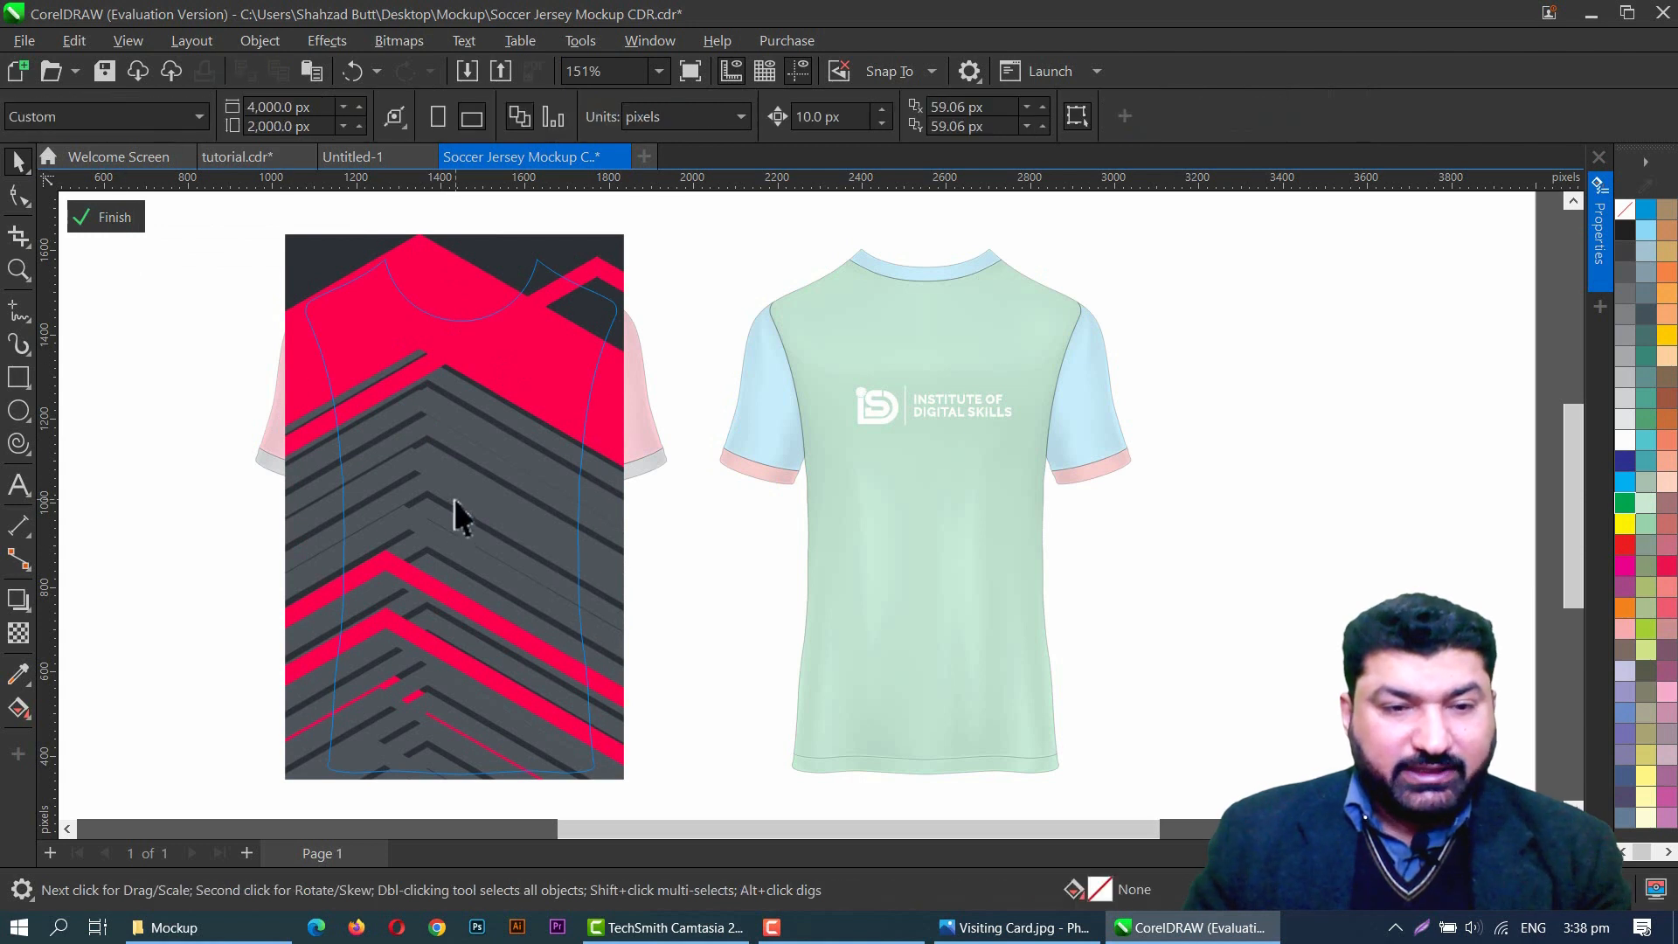
click(450, 476)
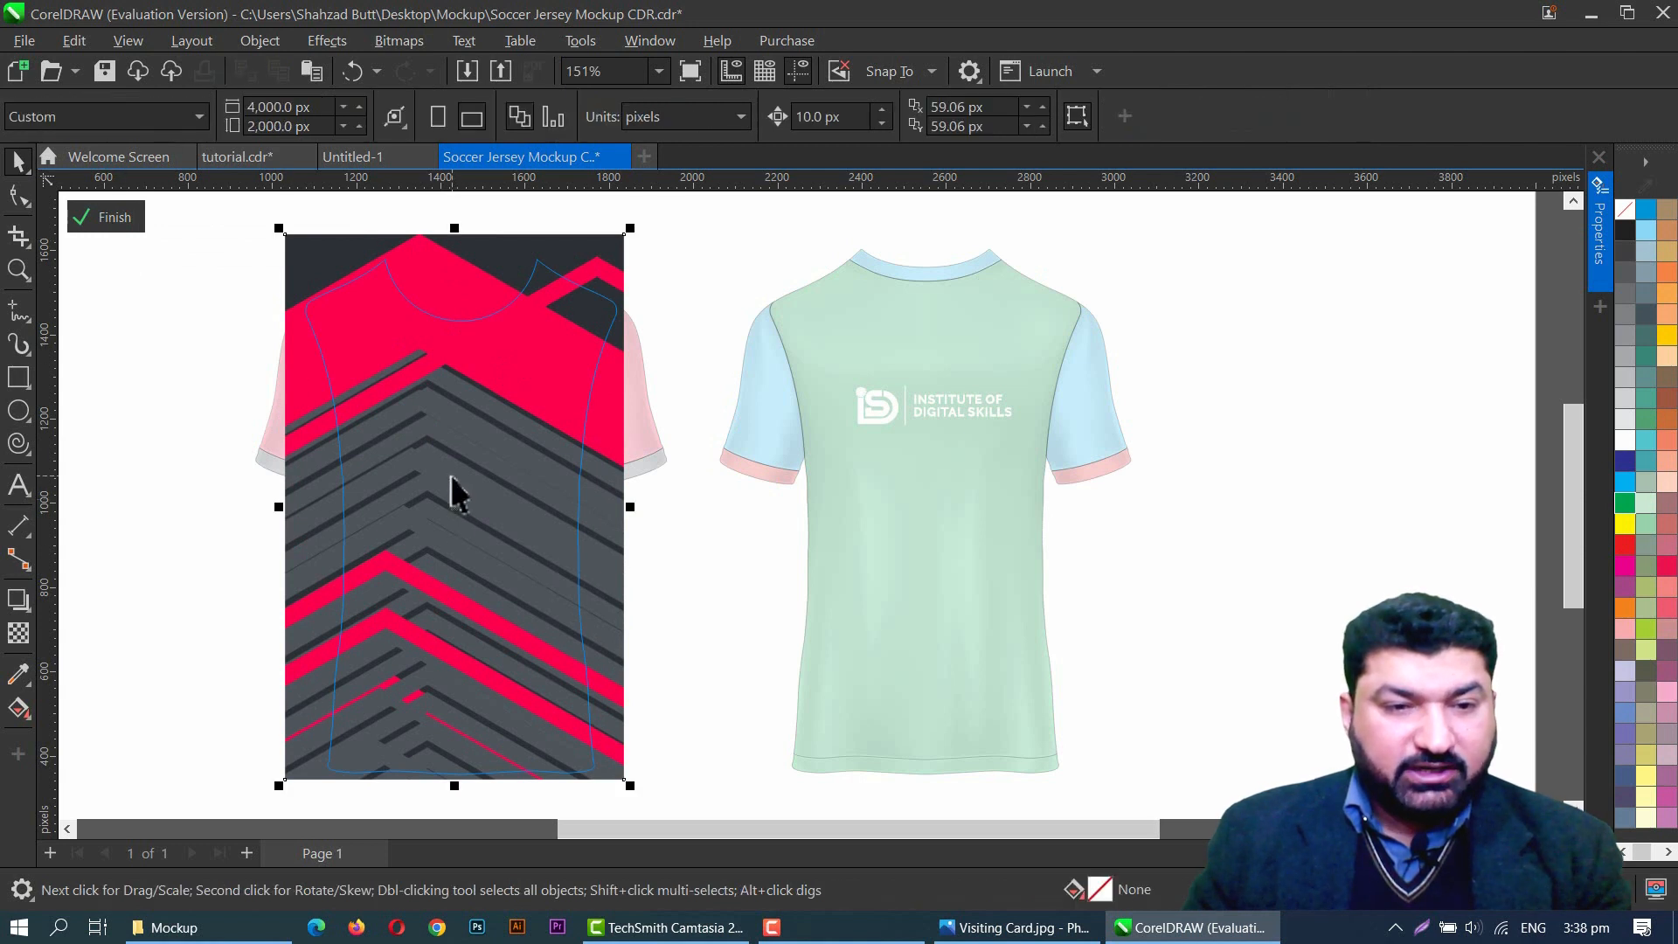
click(19, 638)
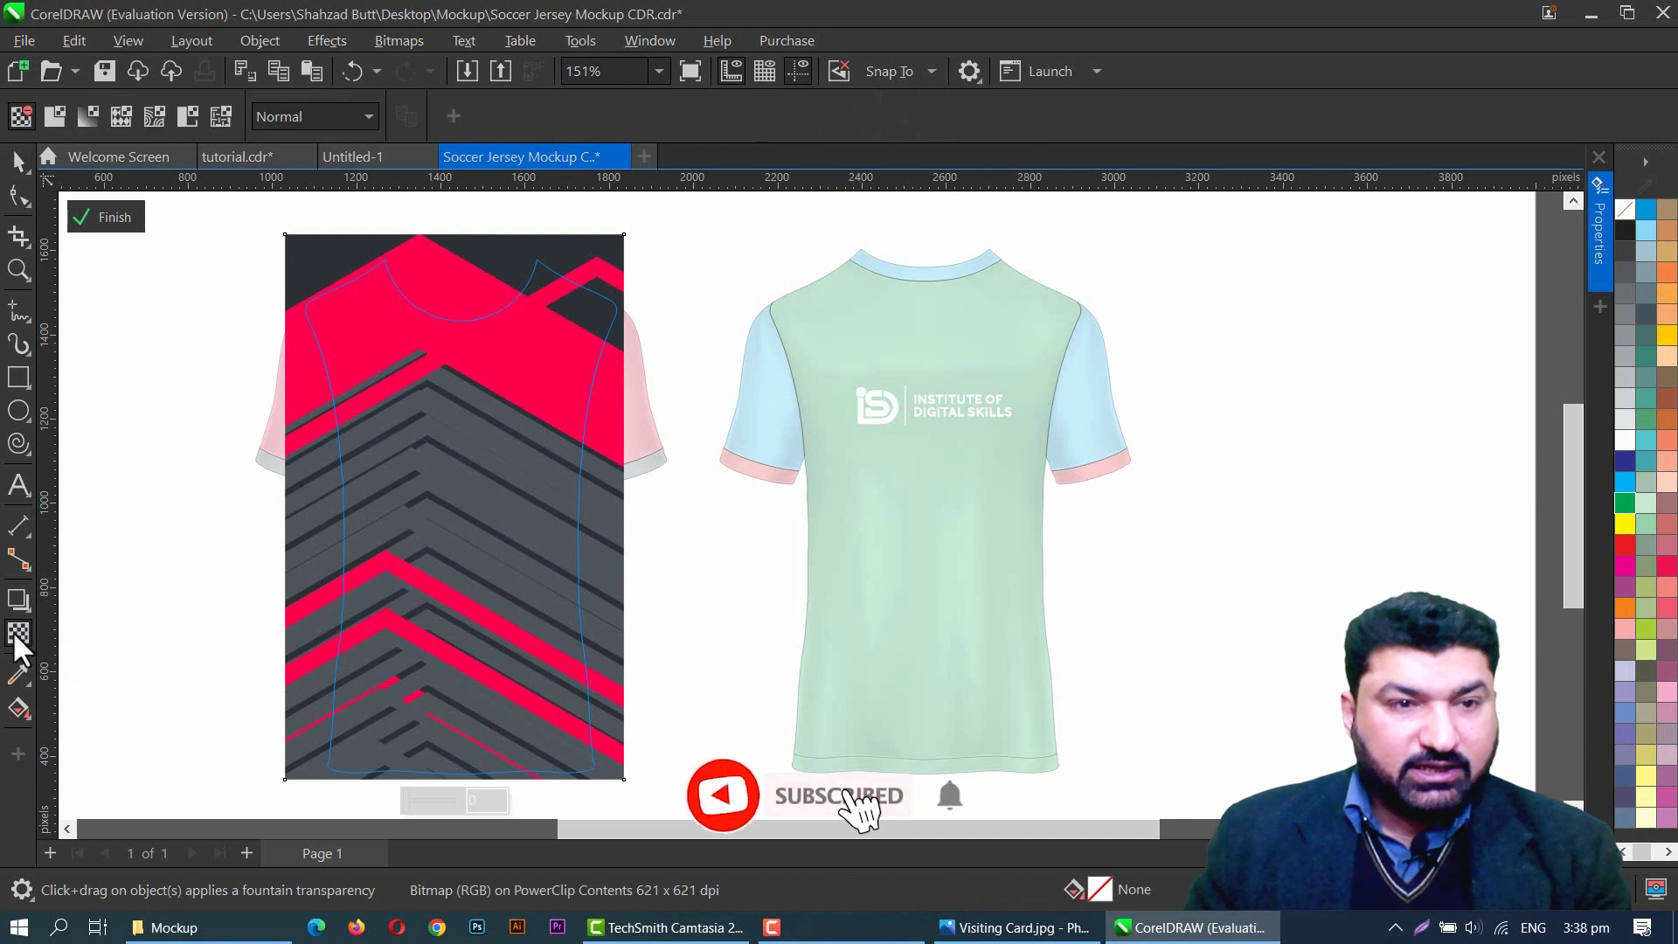
click(341, 115)
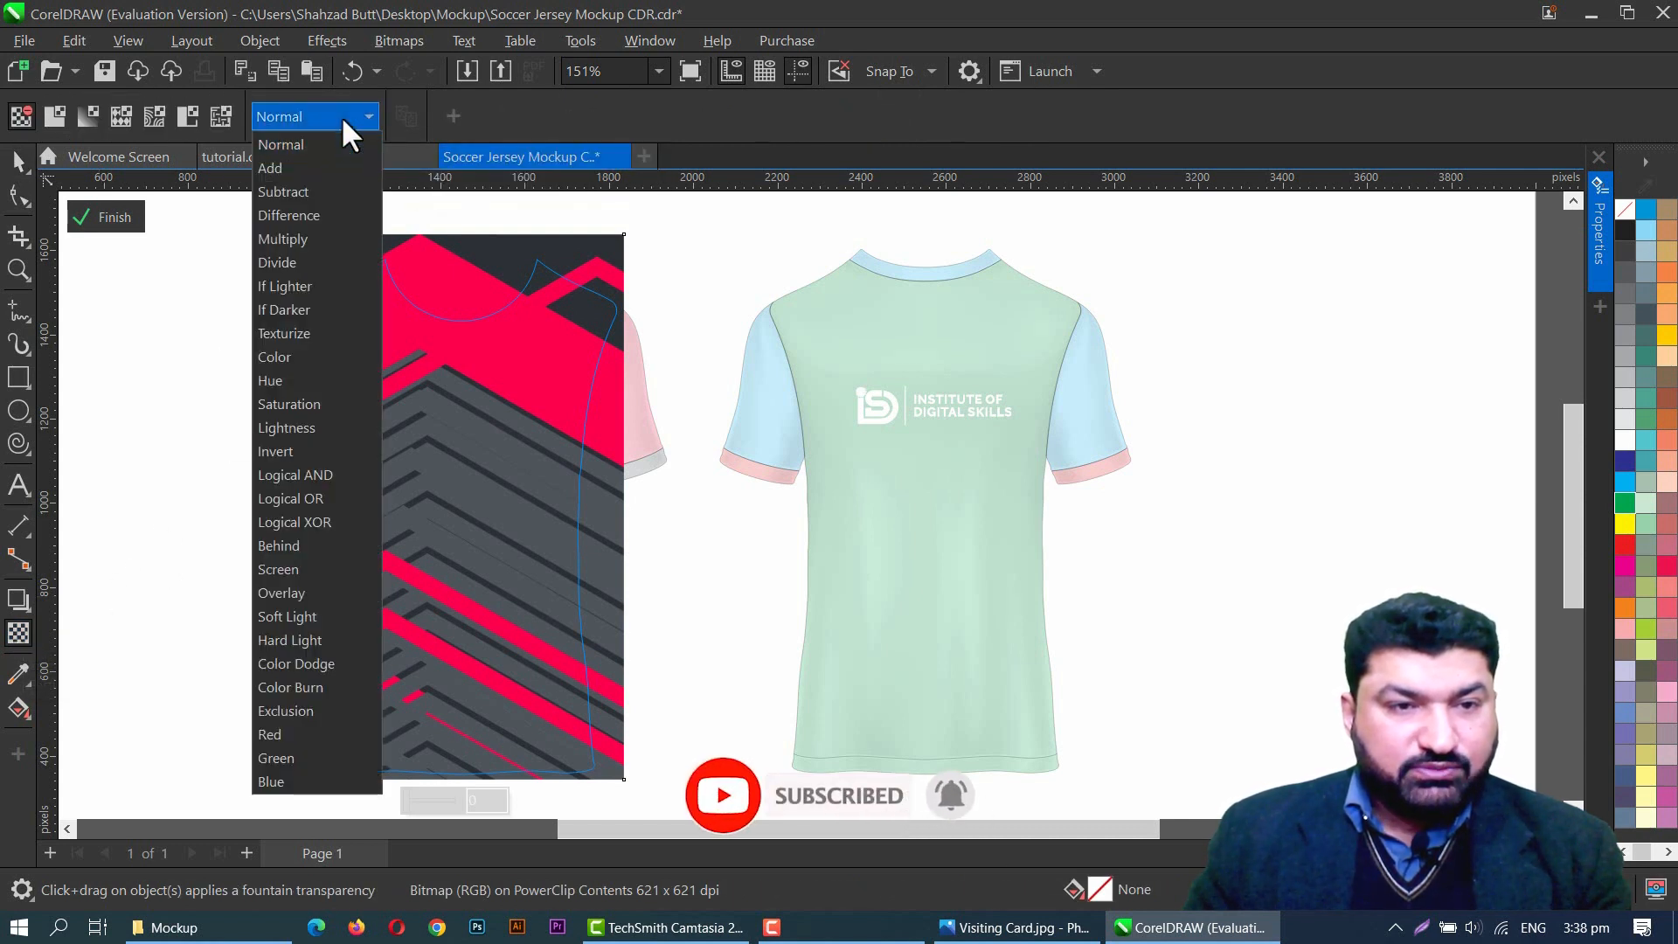
click(290, 234)
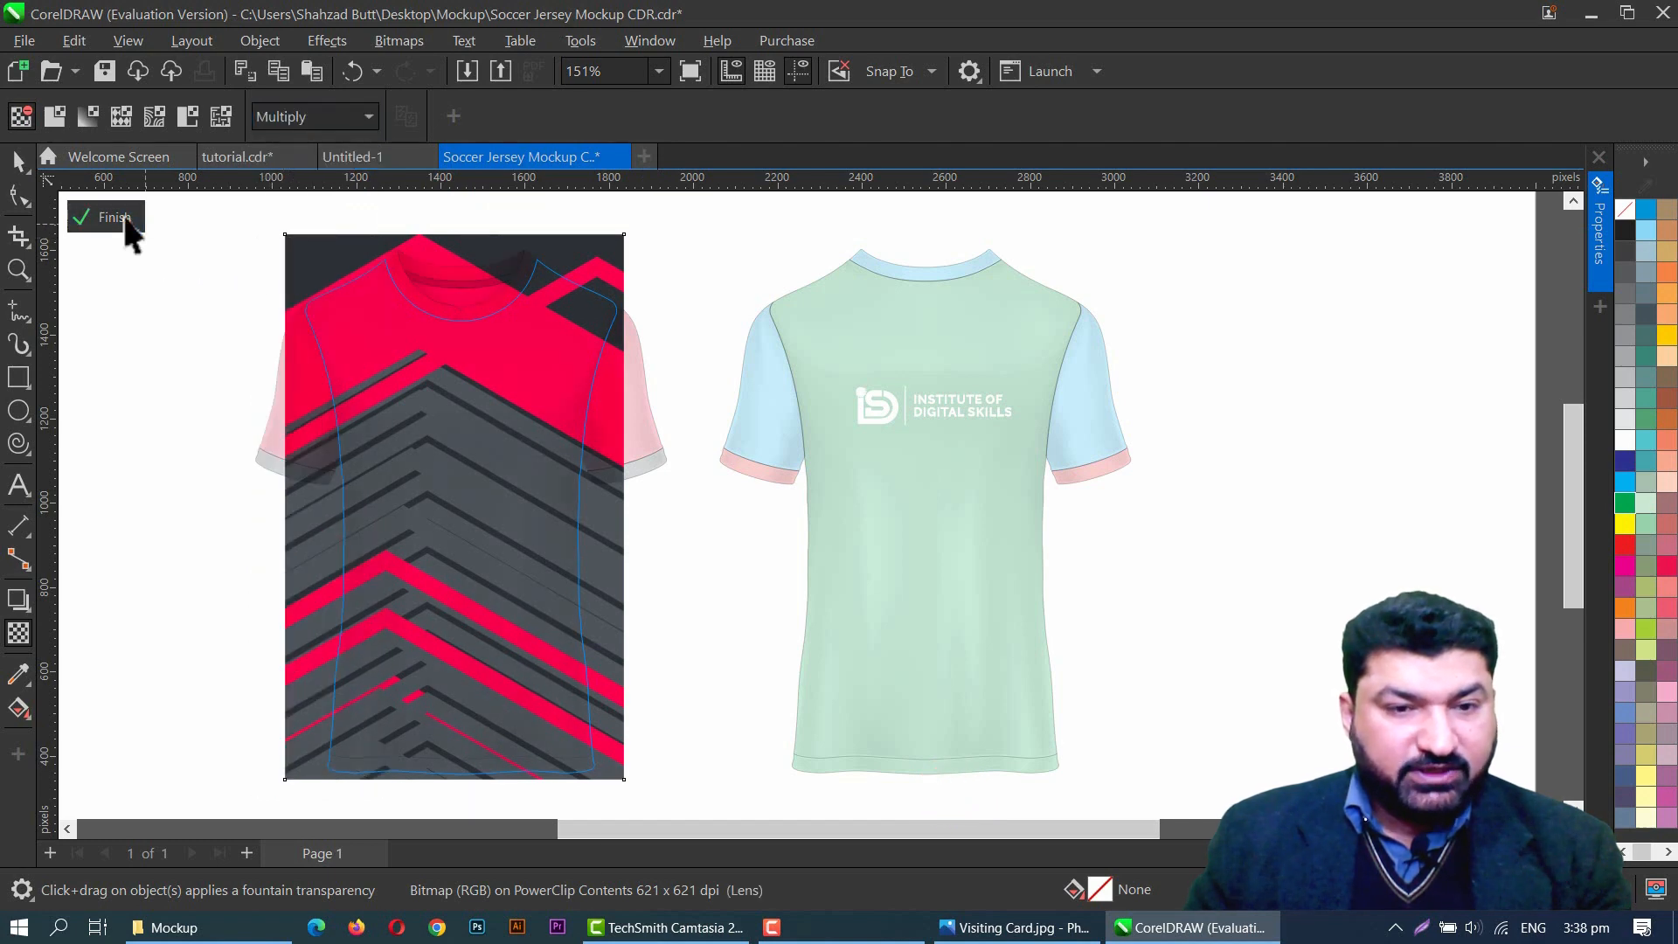
click(128, 217)
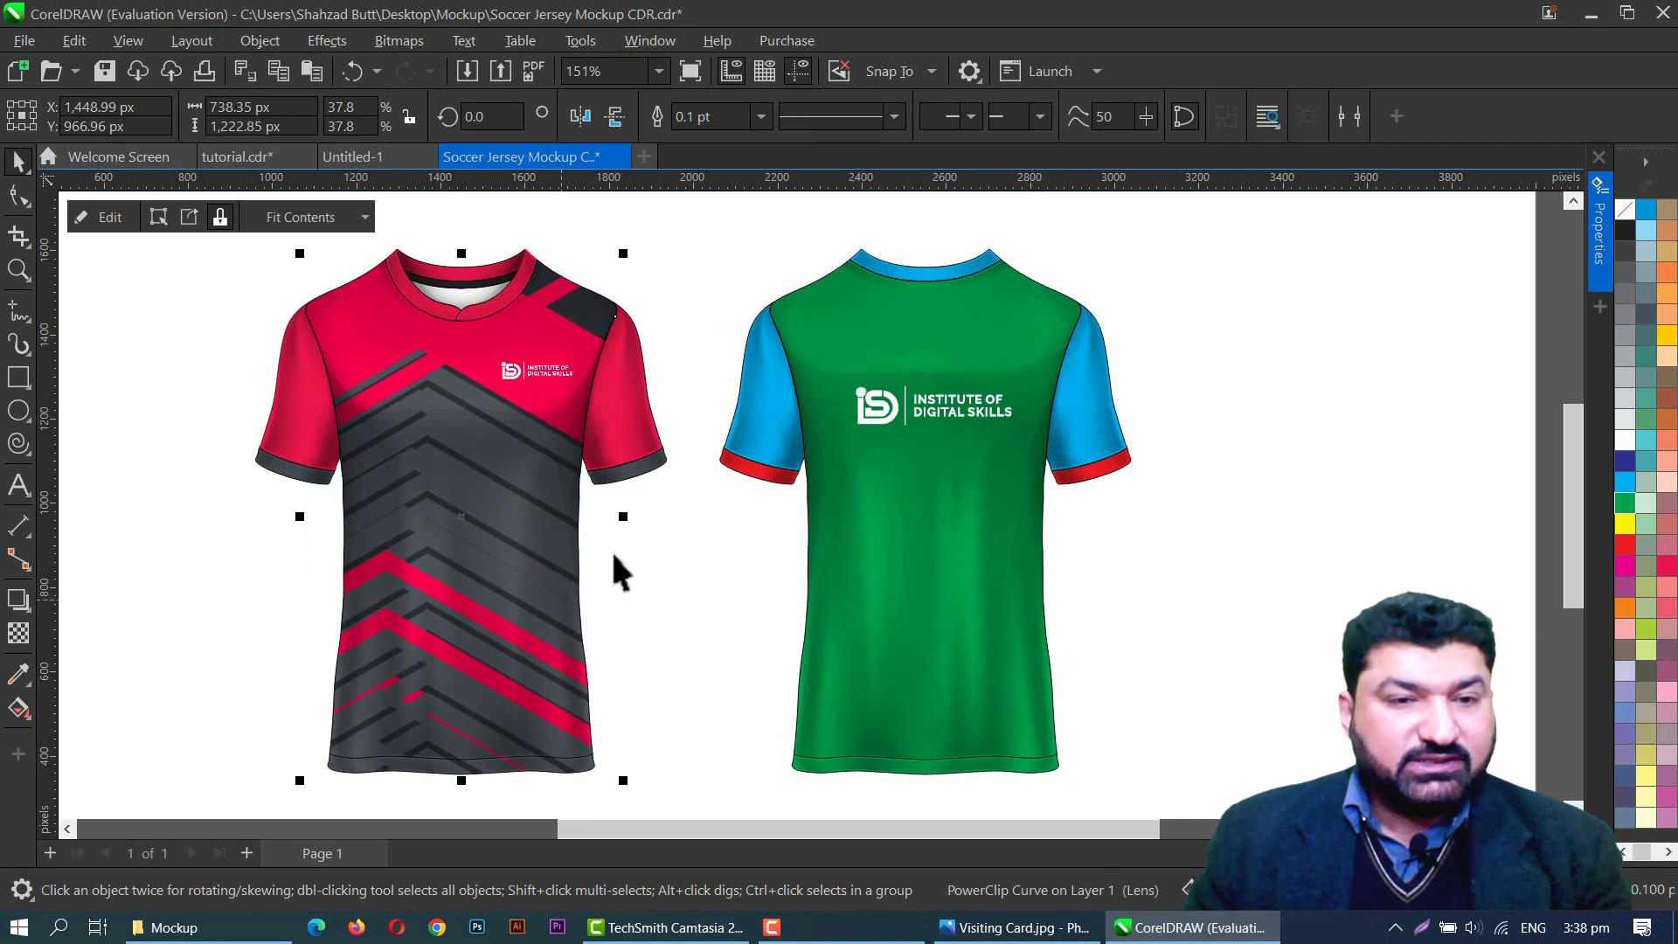
Step: Copy the chevron pattern bitmap from inside the front jersey body's PowerClip and leave its contents
click(974, 552)
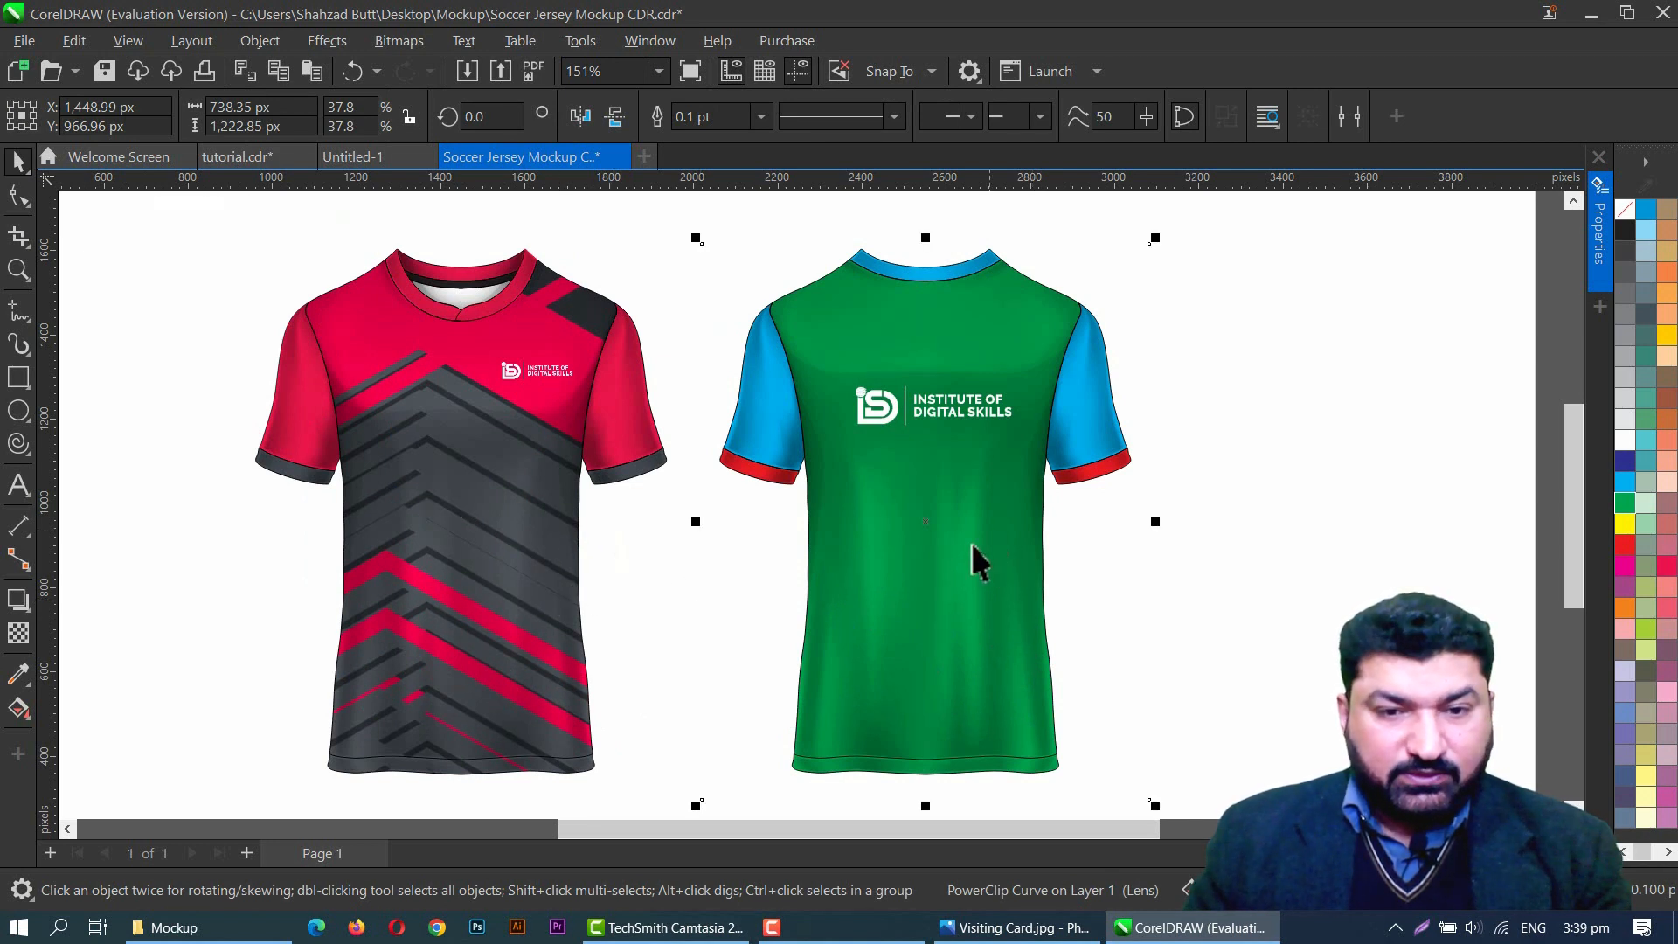
click(491, 591)
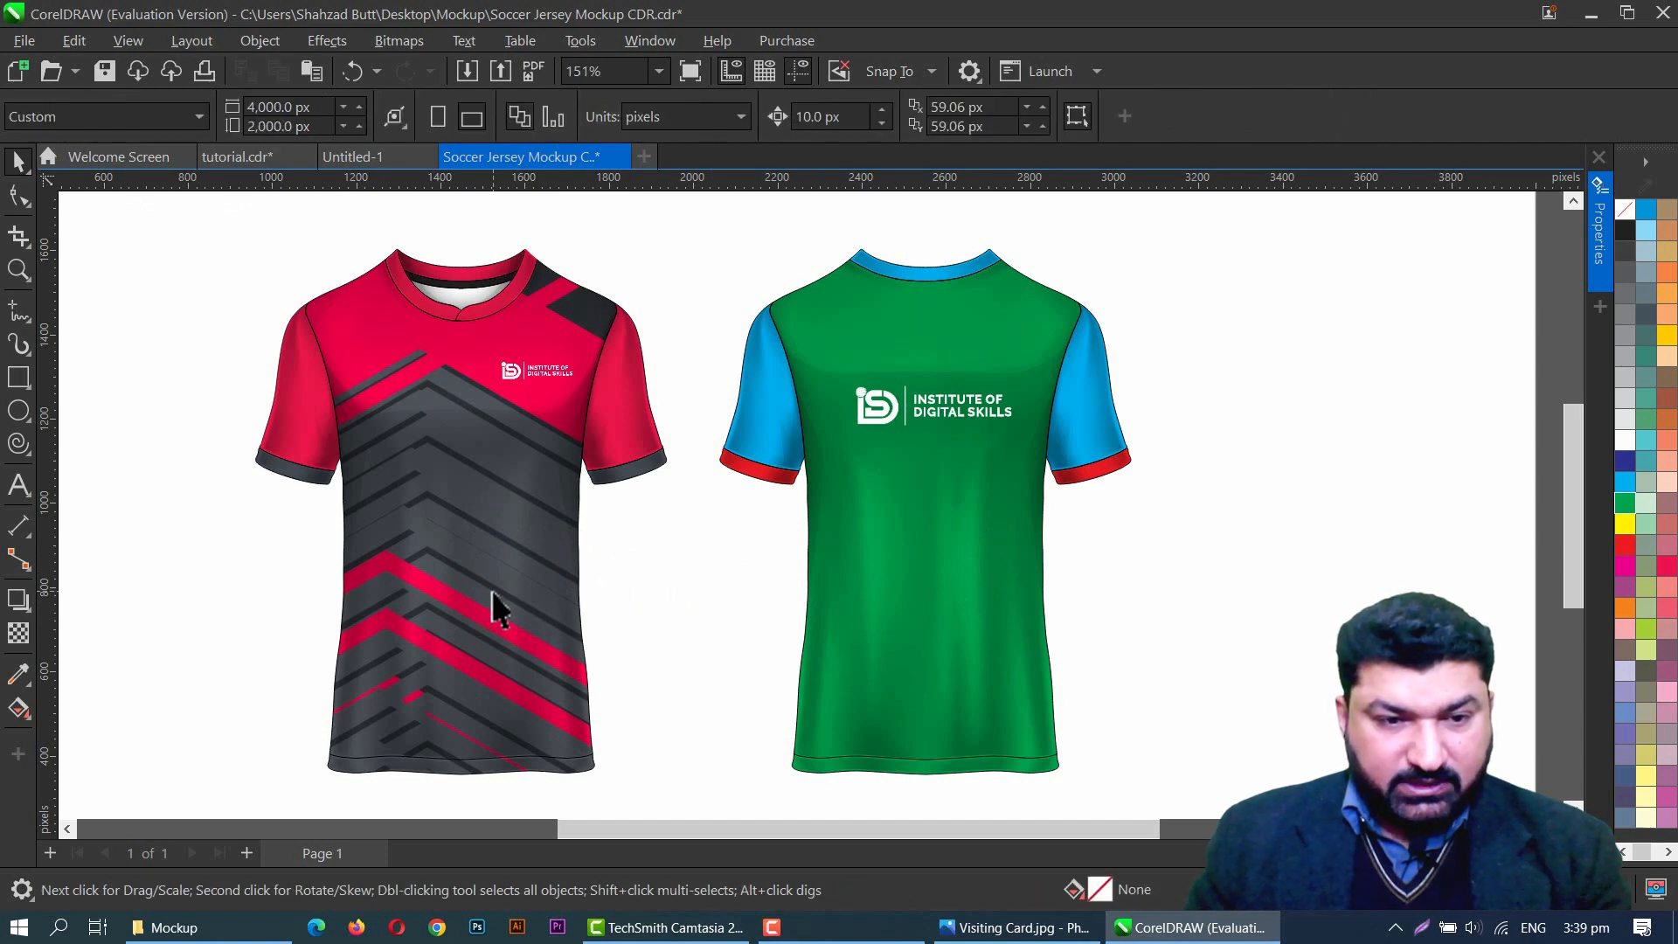
double_click(490, 582)
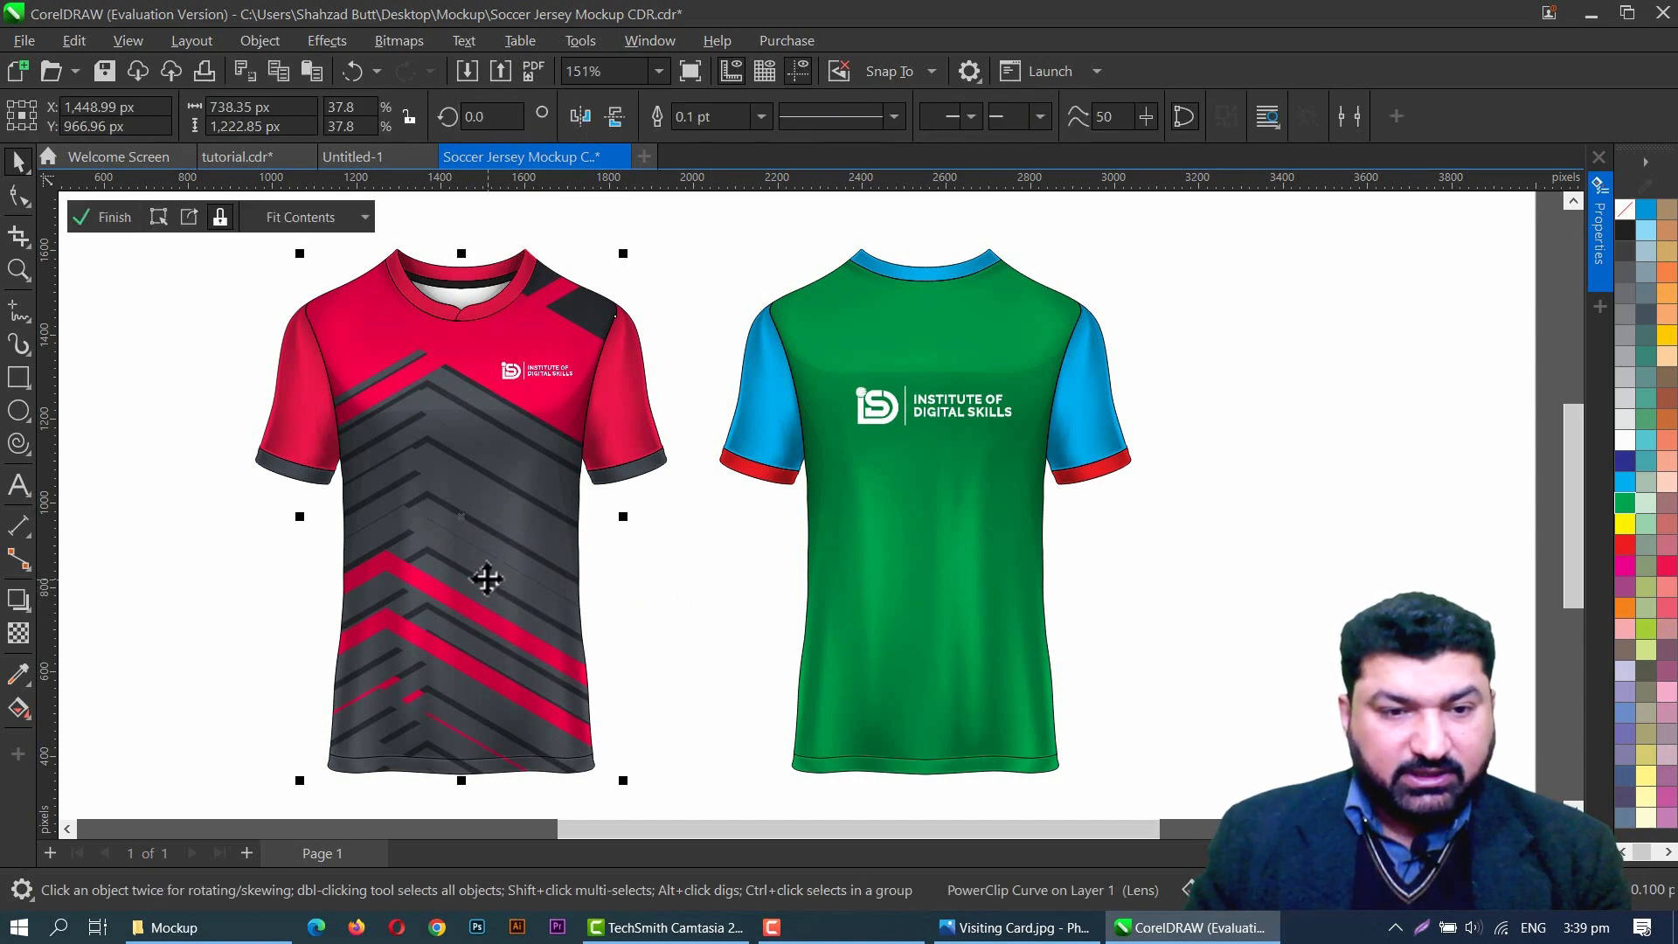
click(499, 511)
ctrl+click(687, 577)
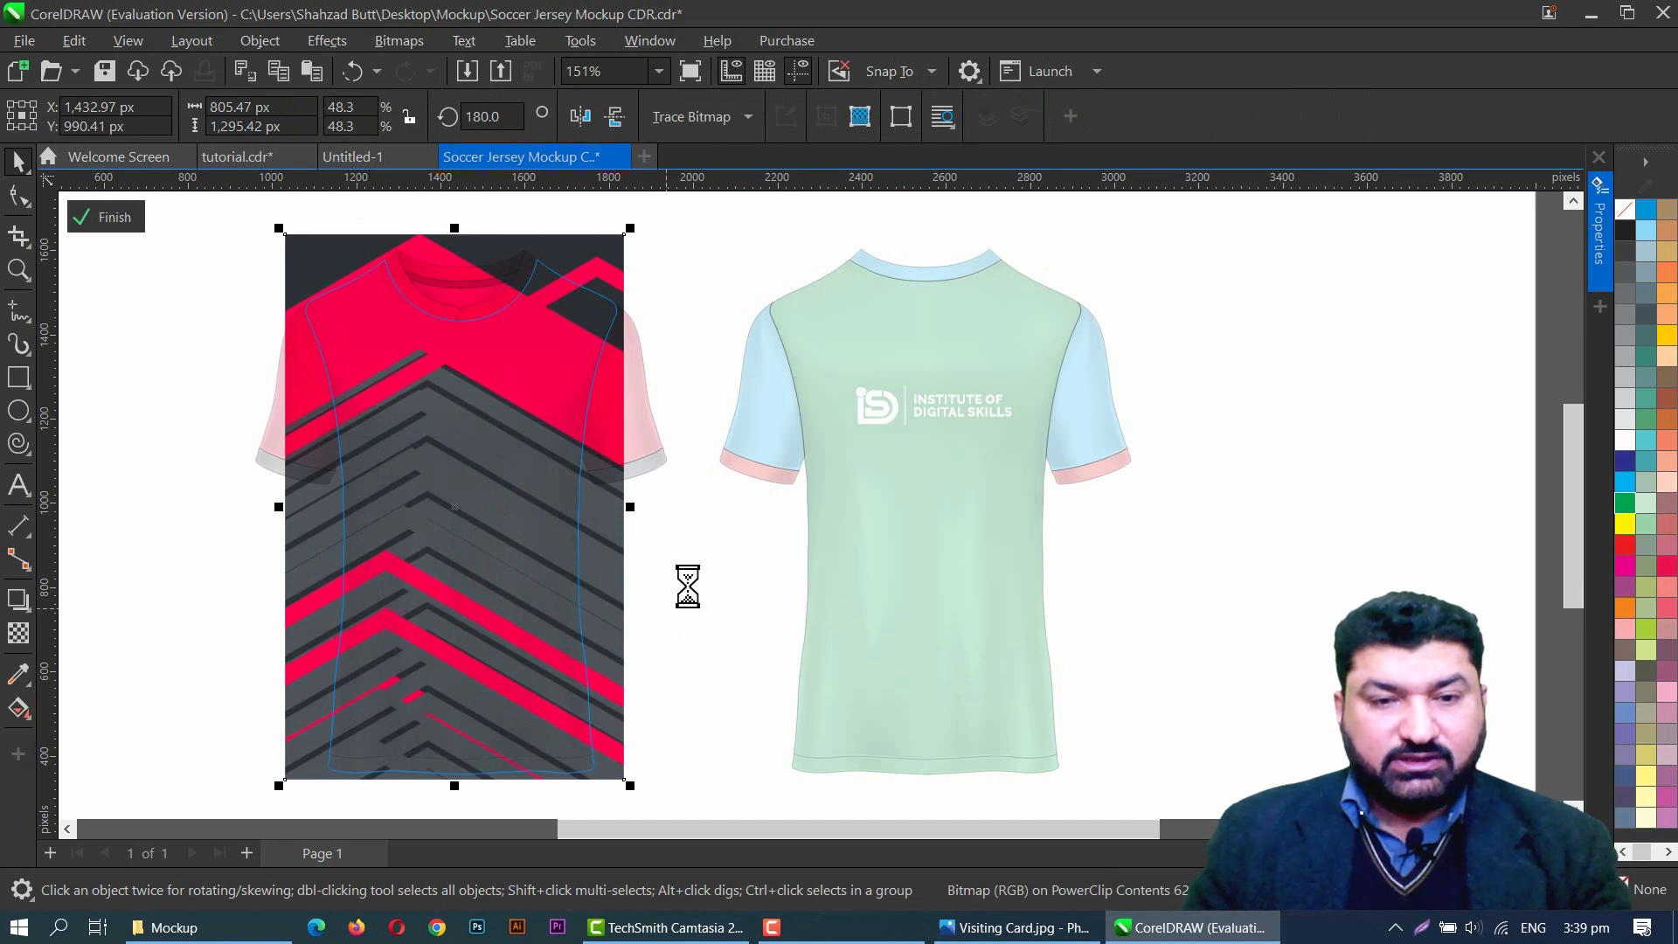
Step: Remove the back-view body's fill and PowerClip a pasted copy of the chevron pattern inside that body
click(976, 563)
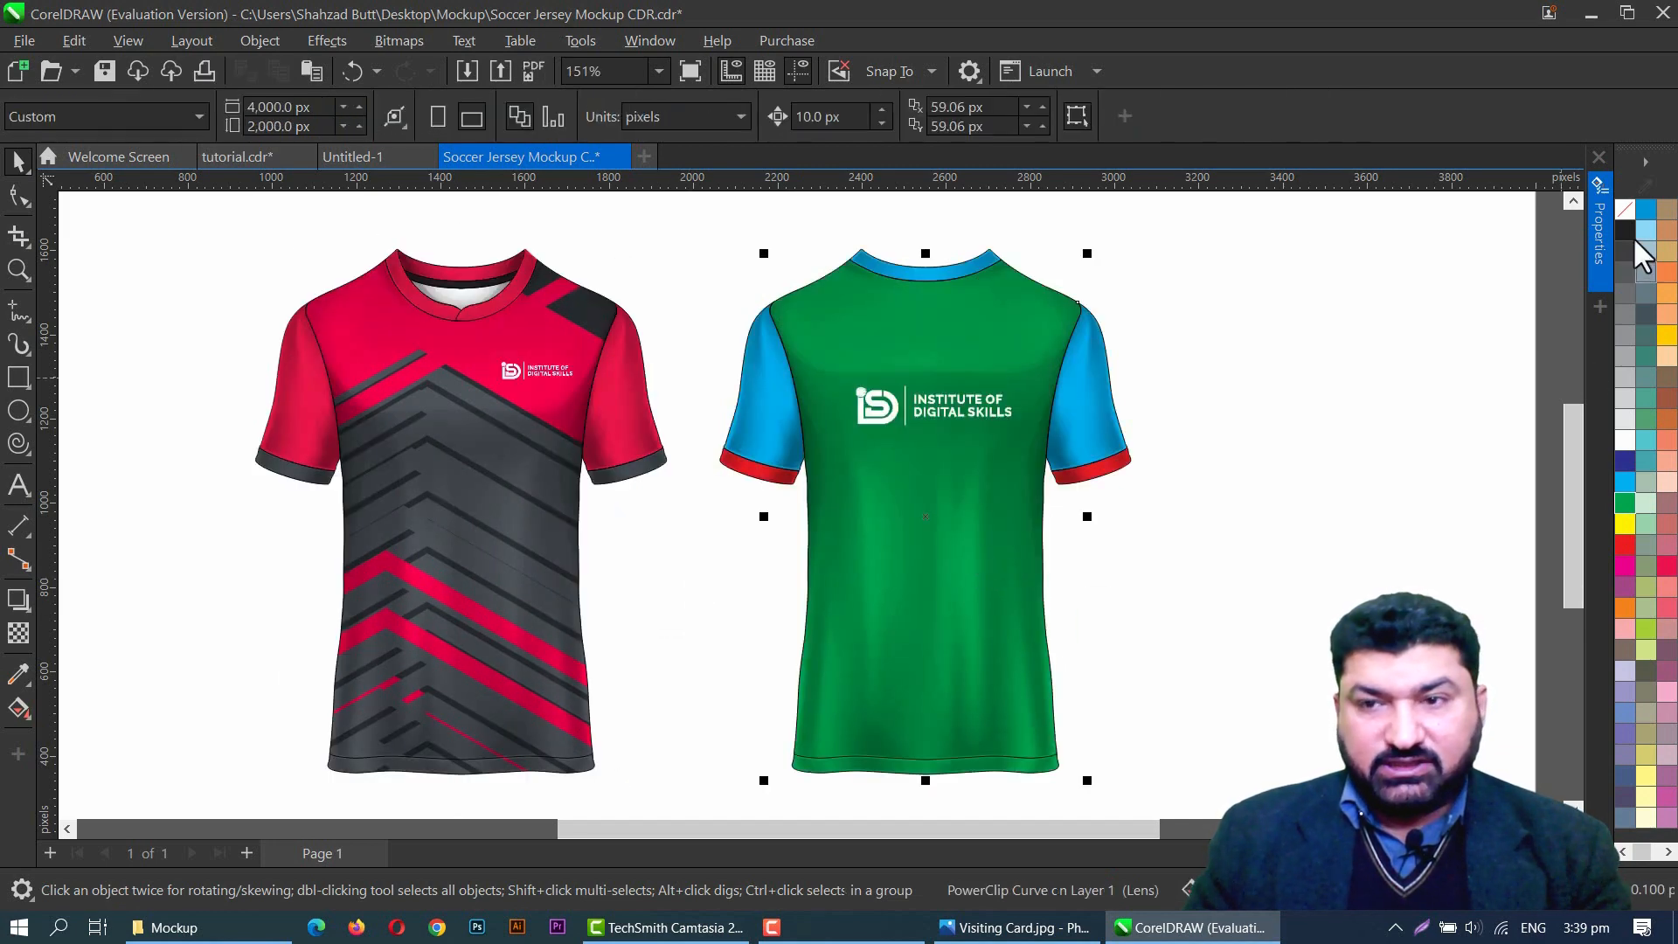
click(1624, 211)
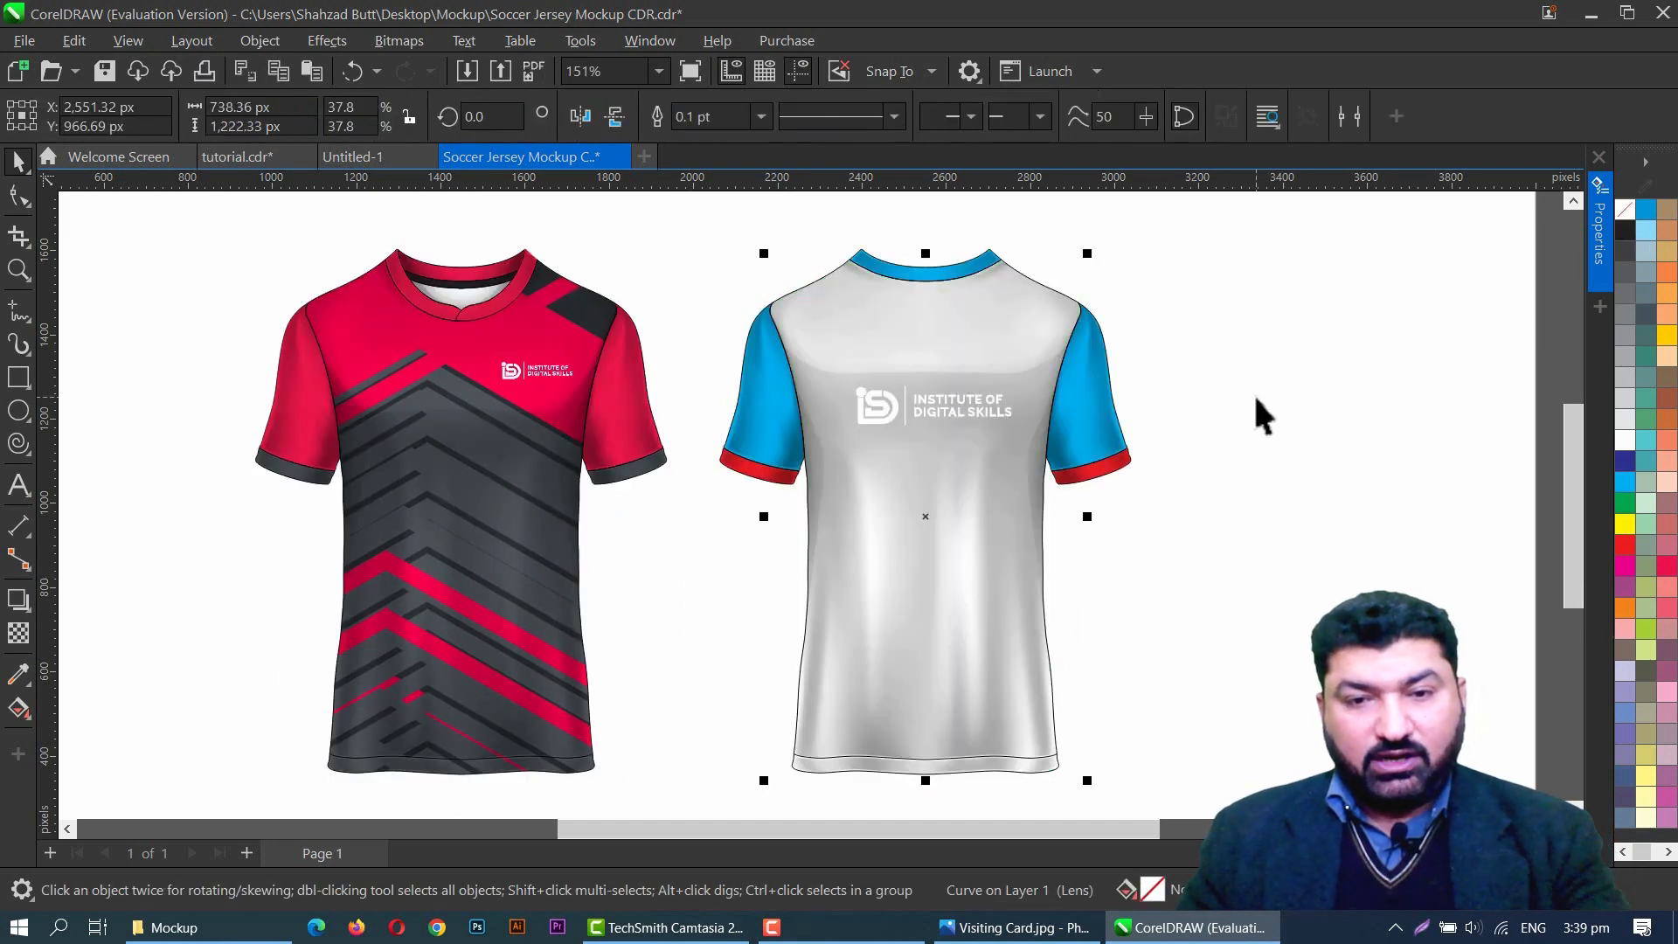
key(ctrl+v)
drag(607, 262, 937, 262)
right_click(926, 313)
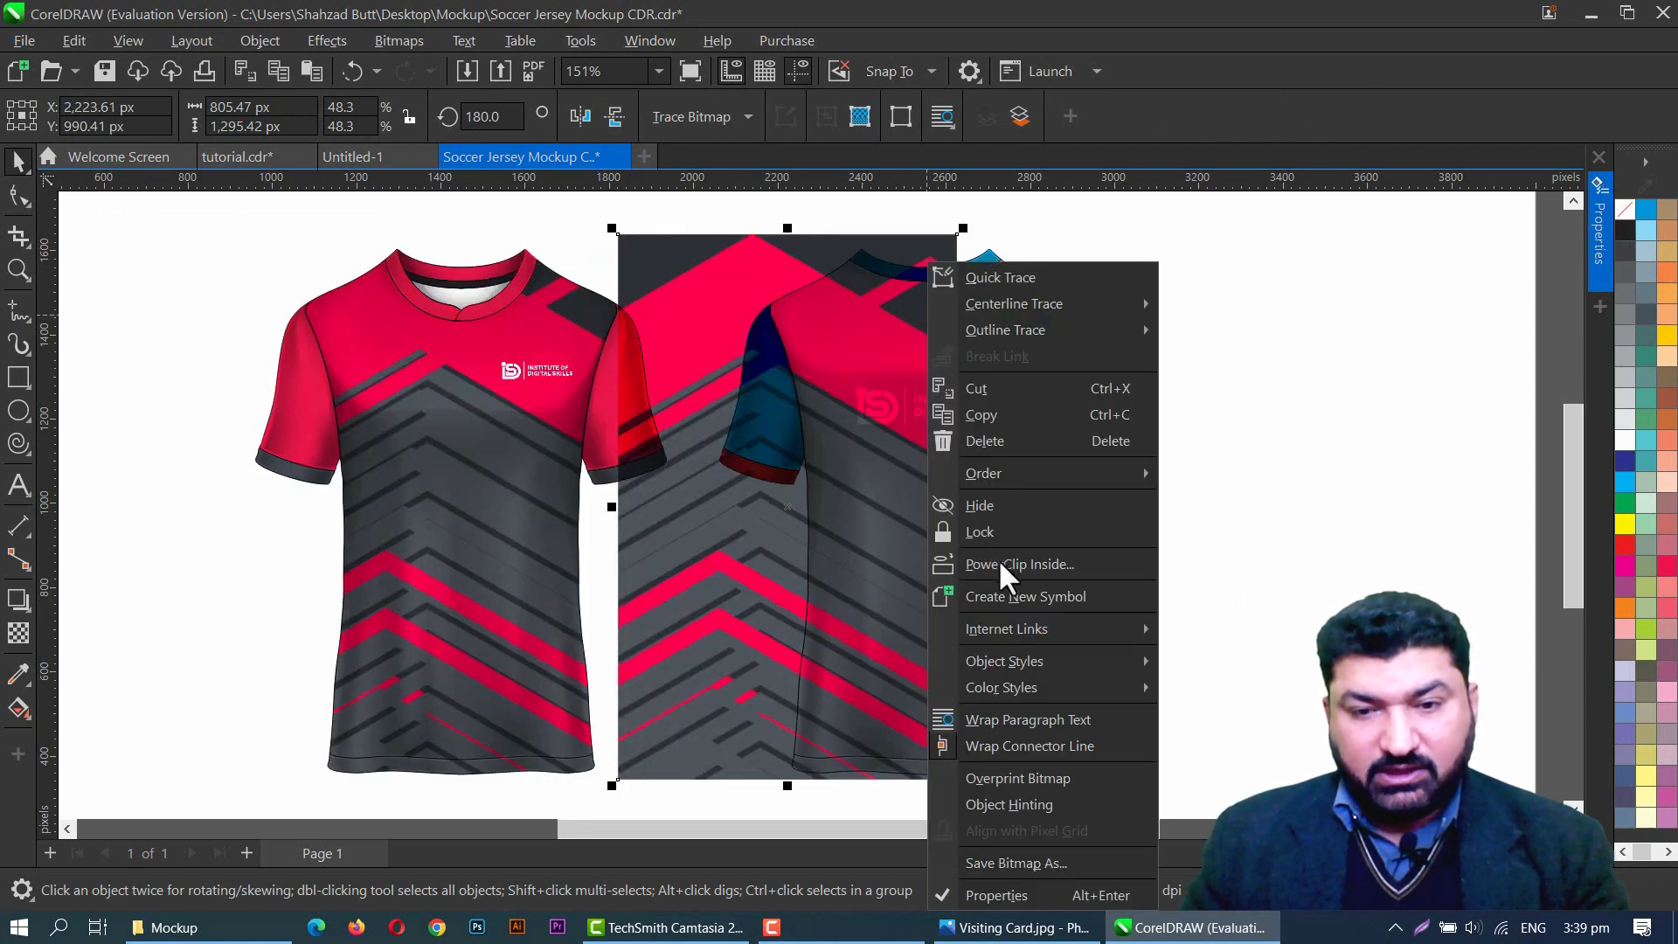
click(999, 564)
click(983, 530)
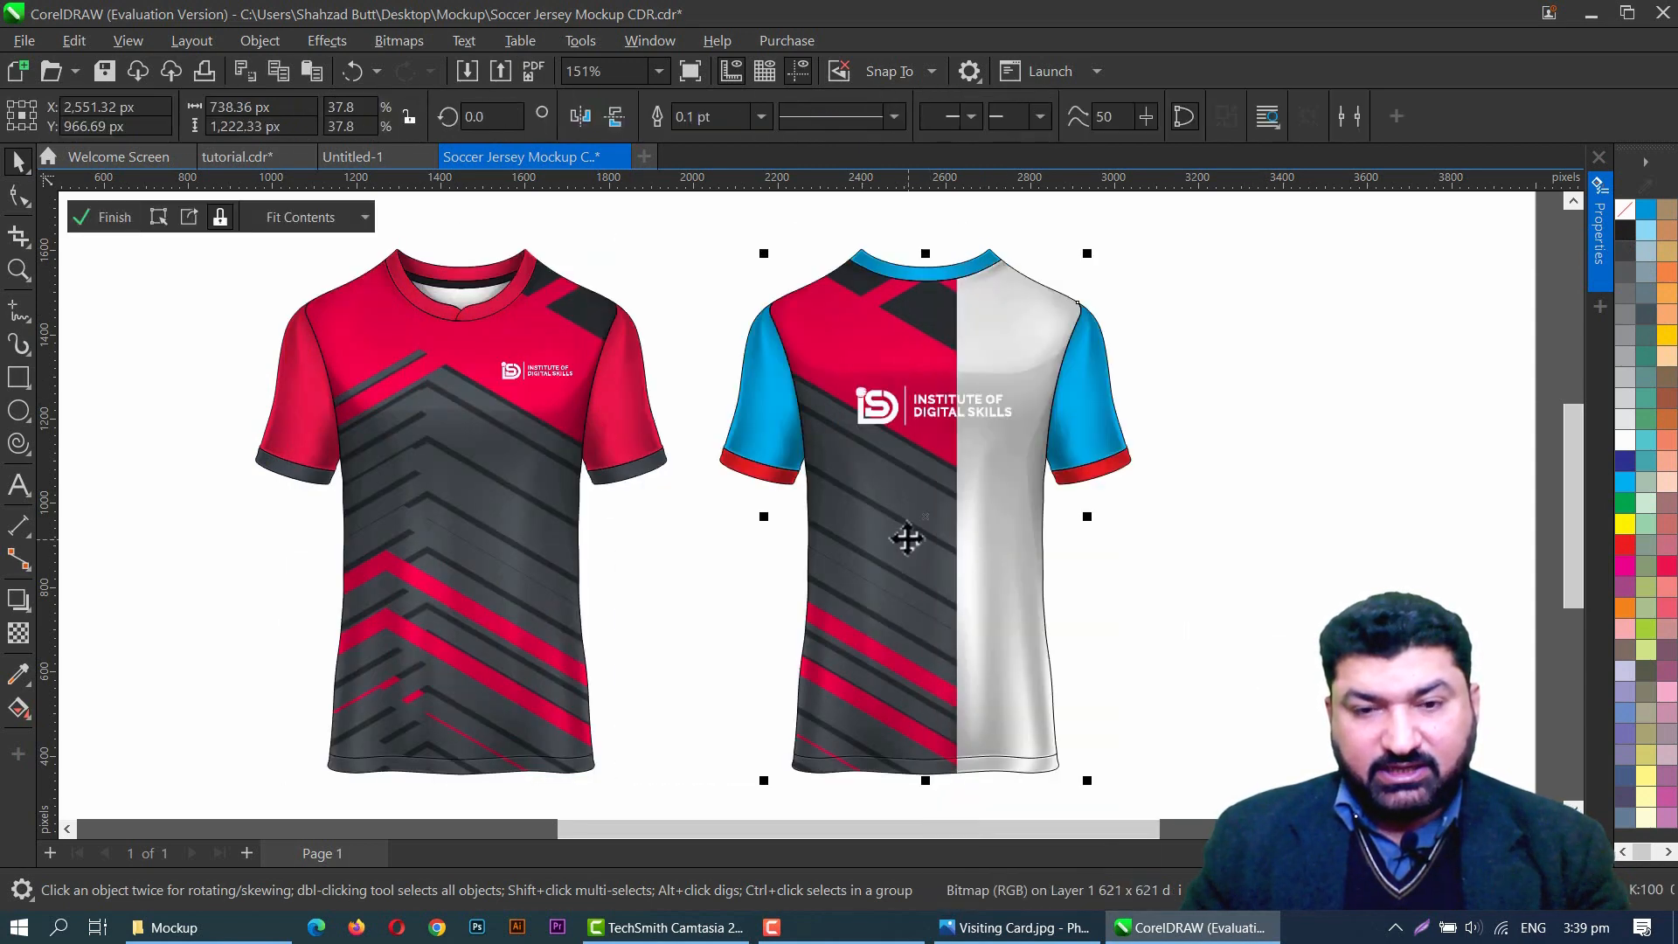
Step: Reposition the clipped pattern to cover the whole back-view body and finish editing the PowerClip
double_click(907, 537)
drag(883, 548, 1014, 557)
click(105, 216)
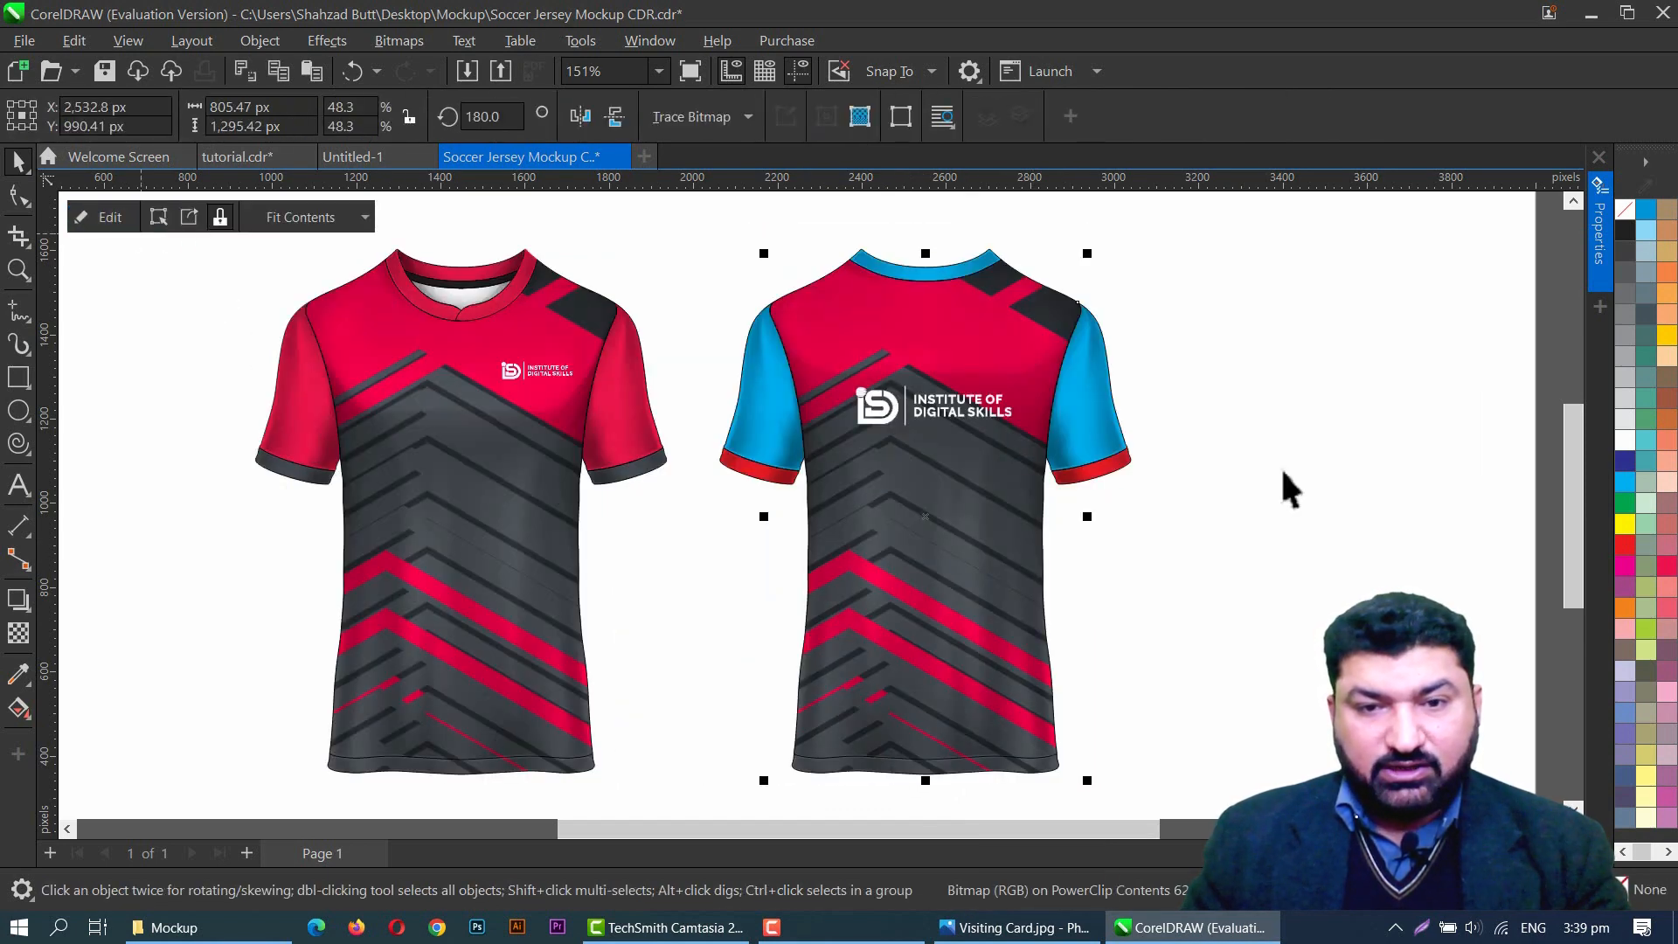
click(1281, 467)
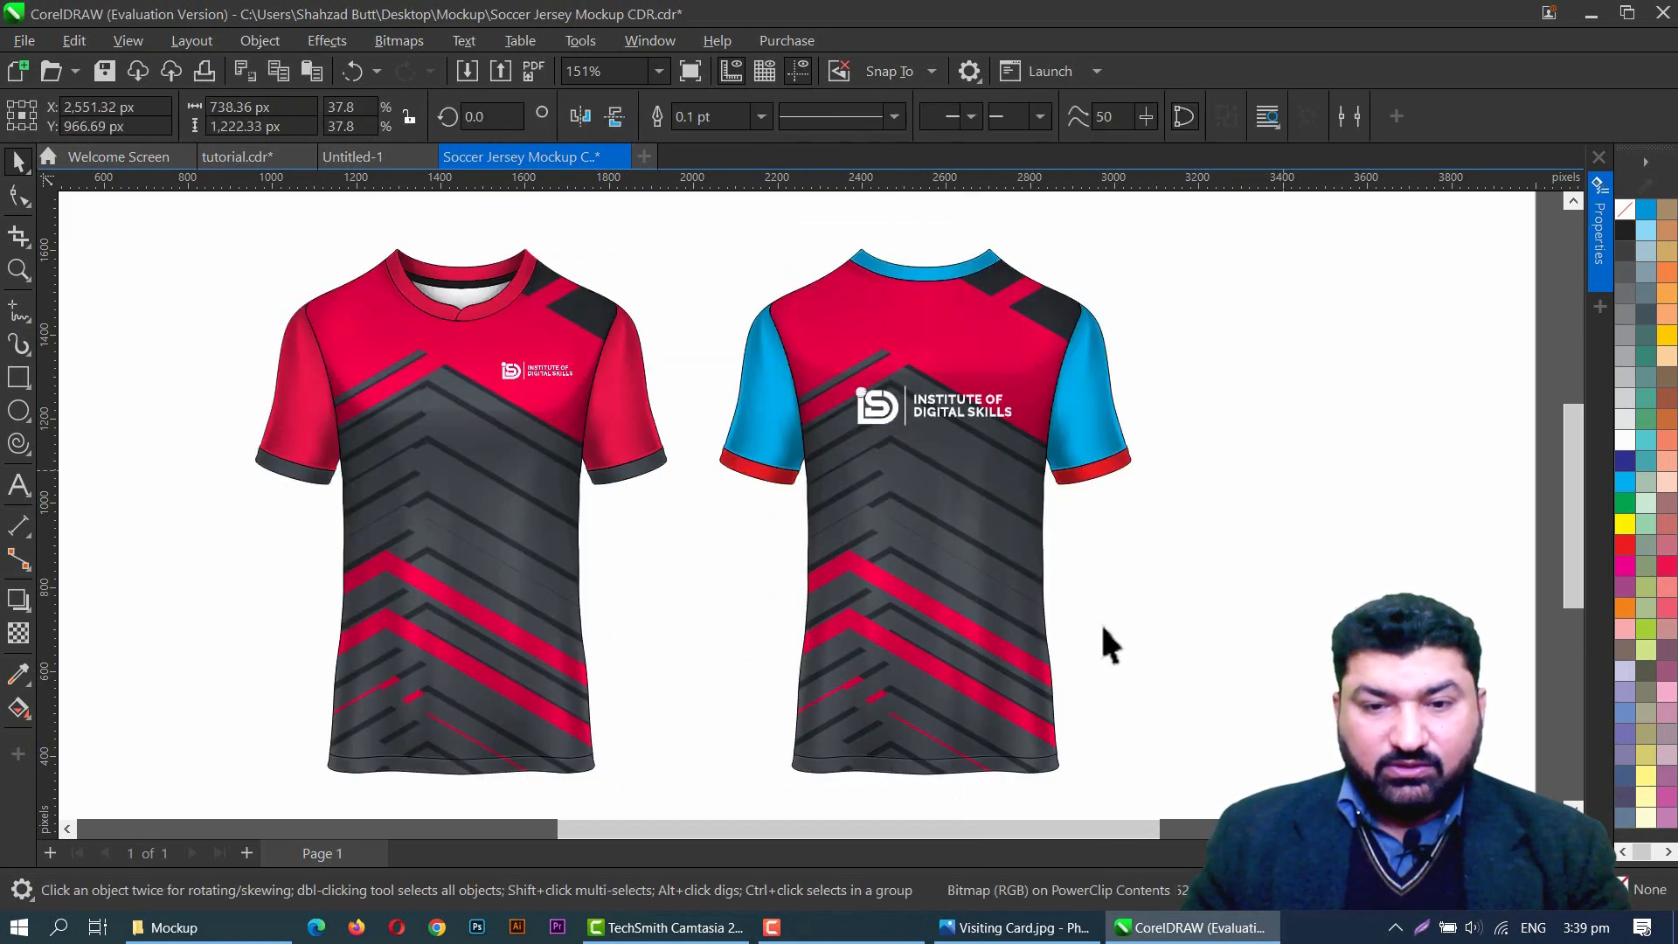
Step: Fill the back-view jersey's sleeves and neckband with the pinkish red sampled from the upper part of its pattern
click(17, 674)
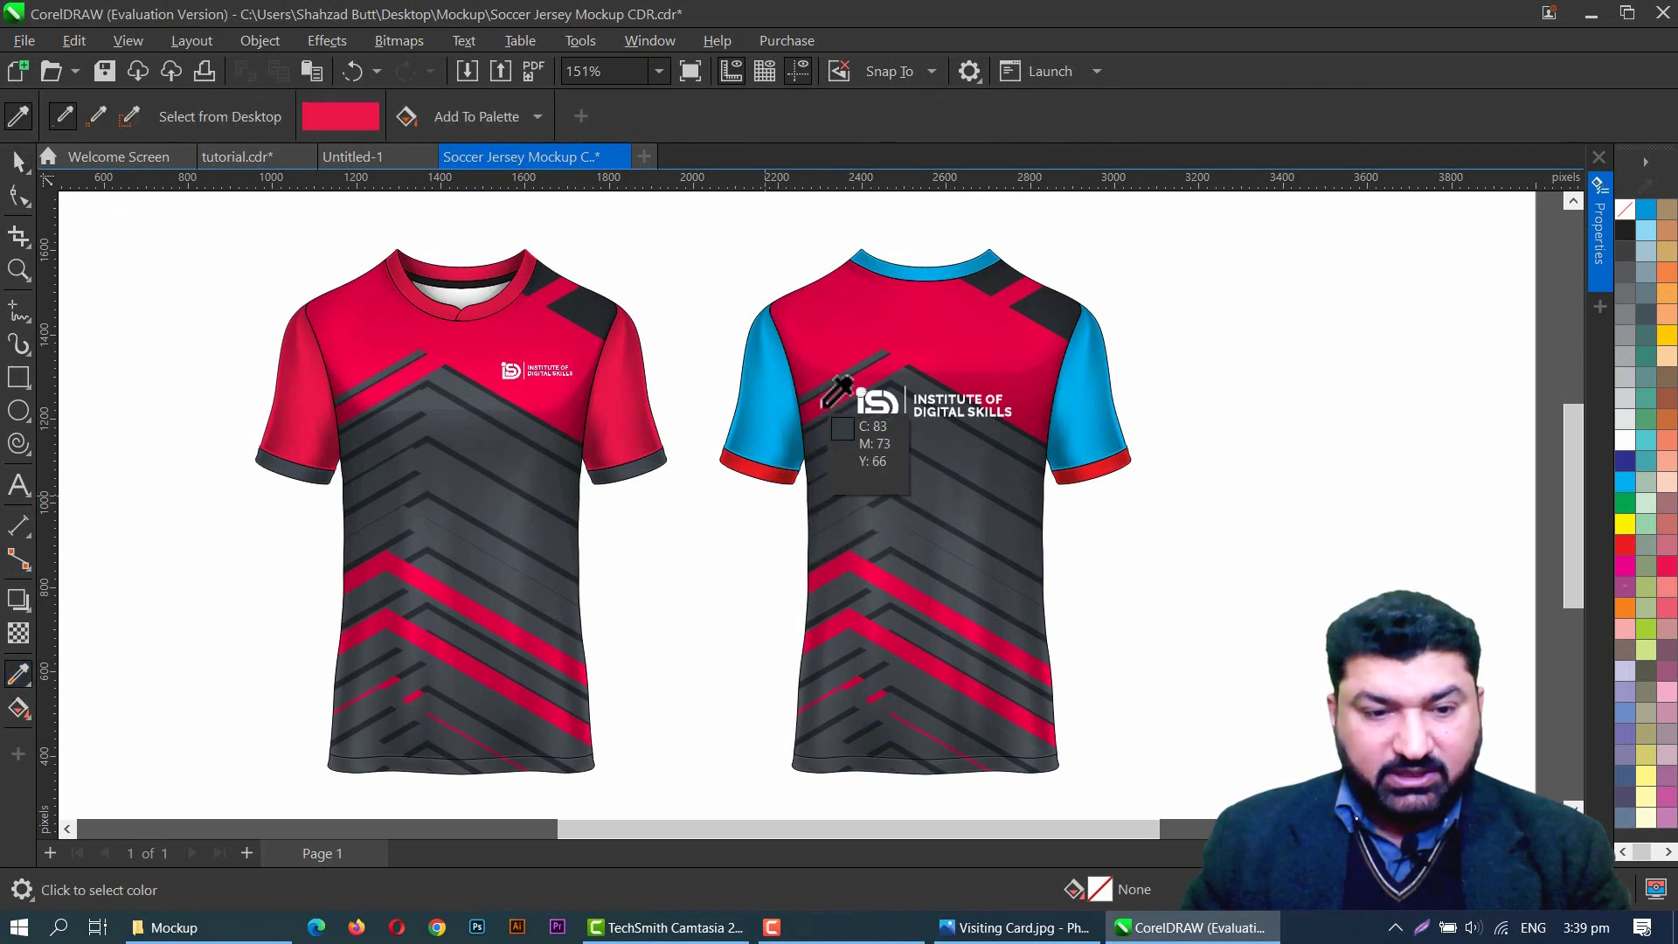
click(825, 324)
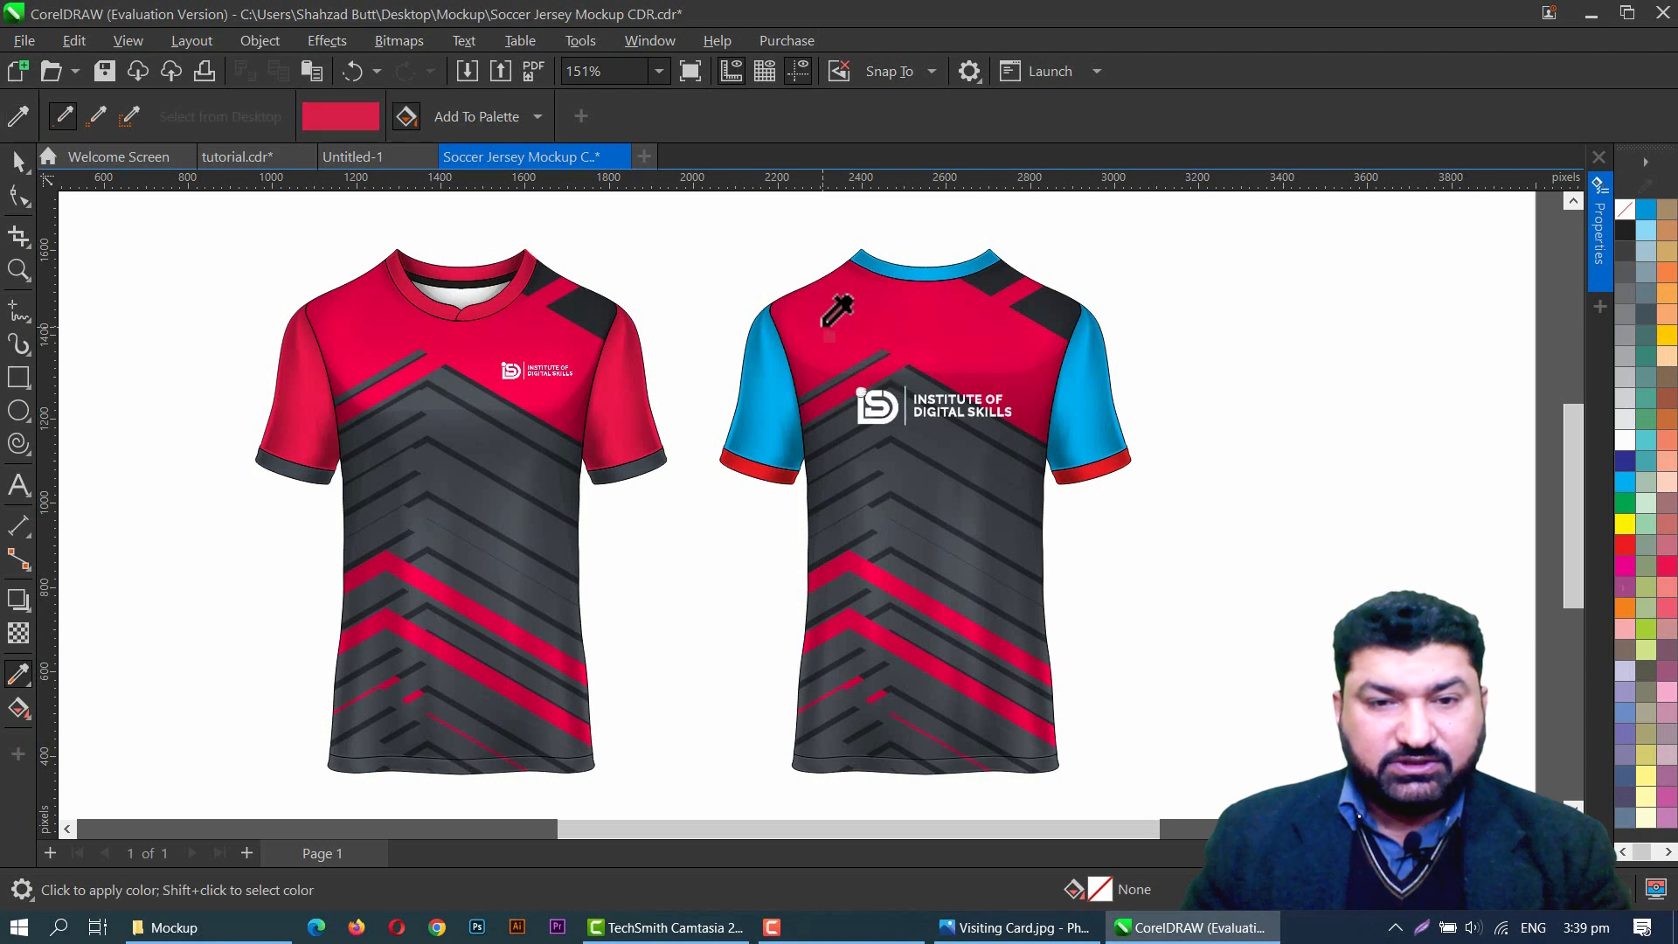
click(769, 388)
click(1081, 411)
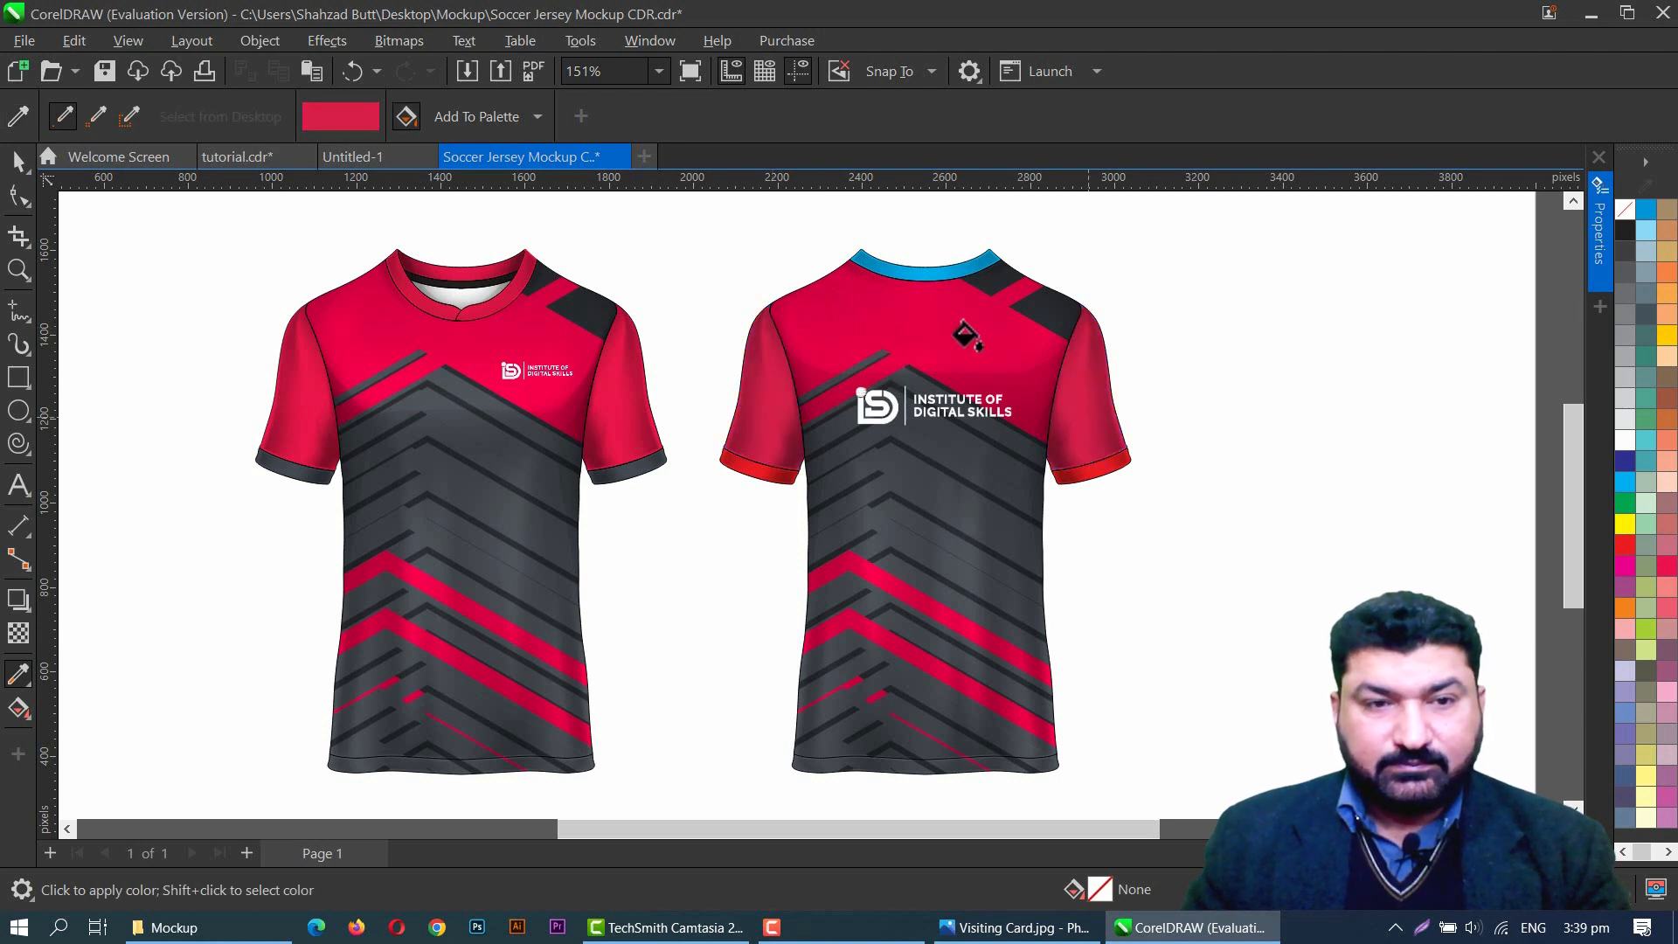
click(913, 264)
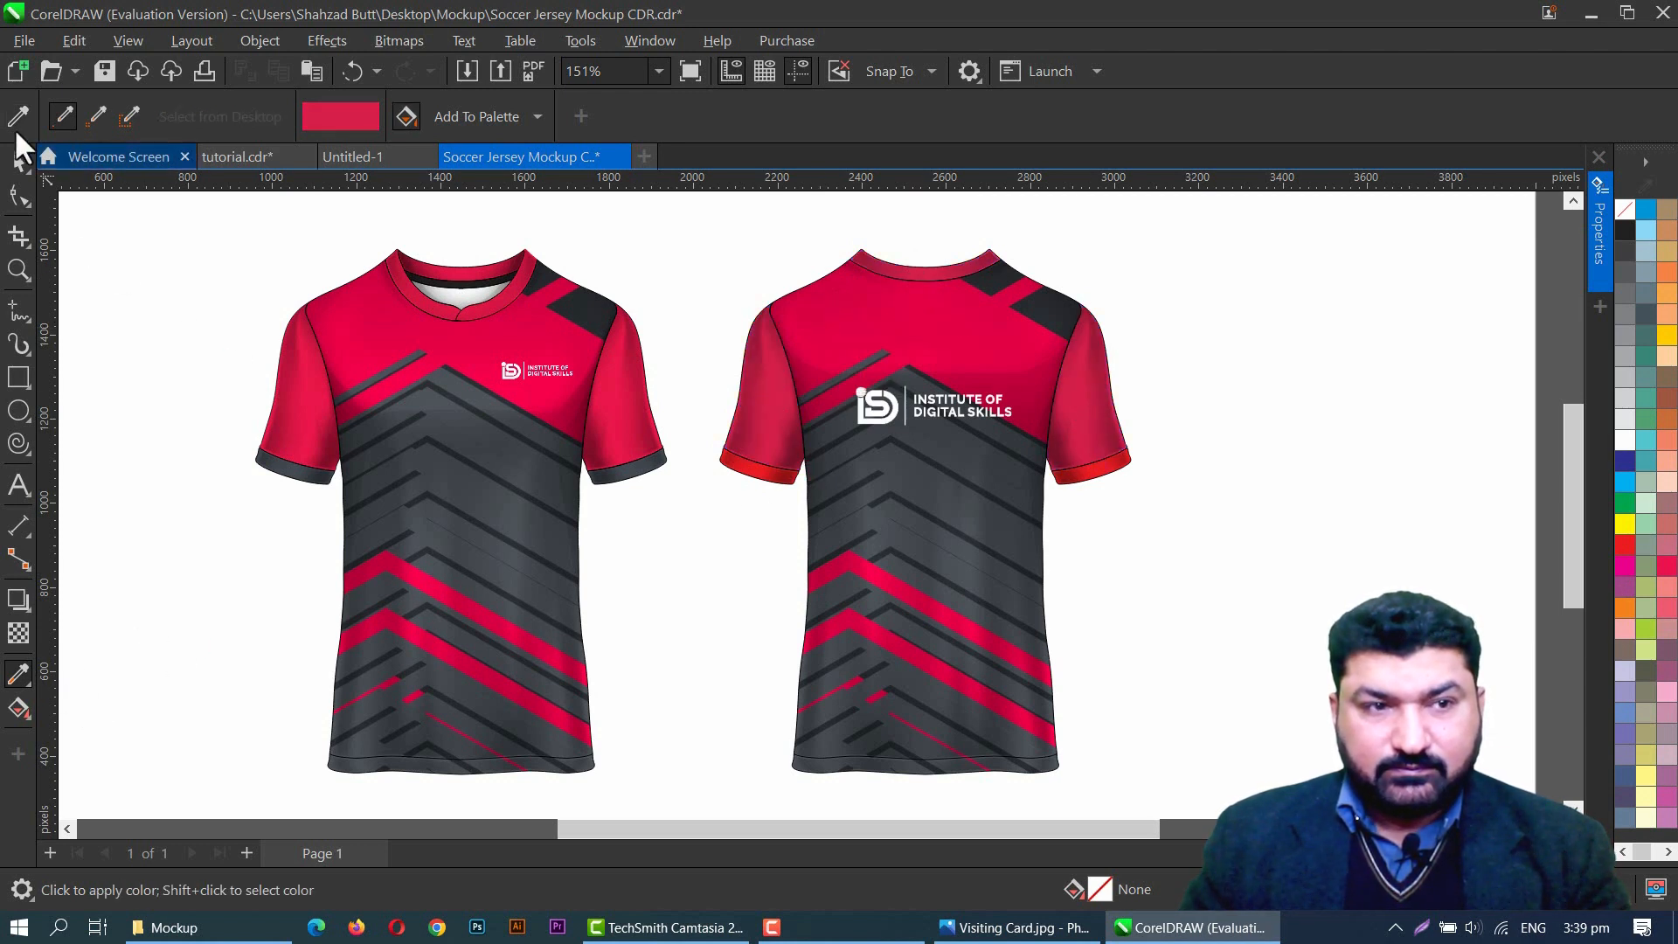
Step: Fill both cuffs of the back-view jersey with dark grey sampled from the pattern
click(18, 115)
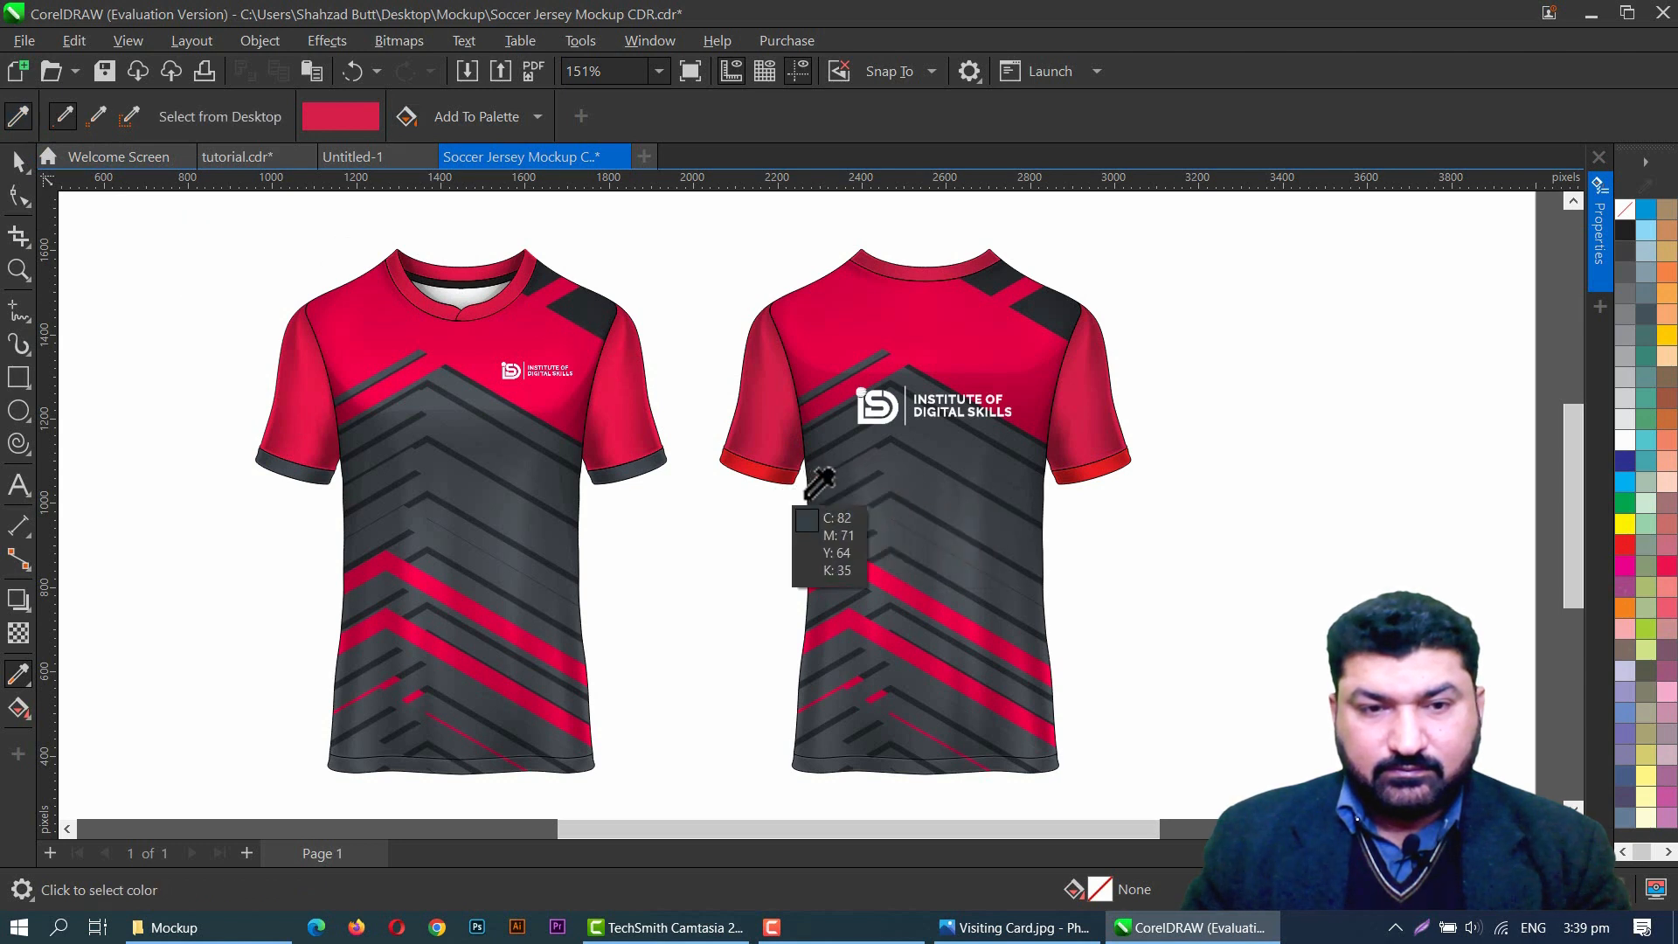
click(830, 429)
click(769, 471)
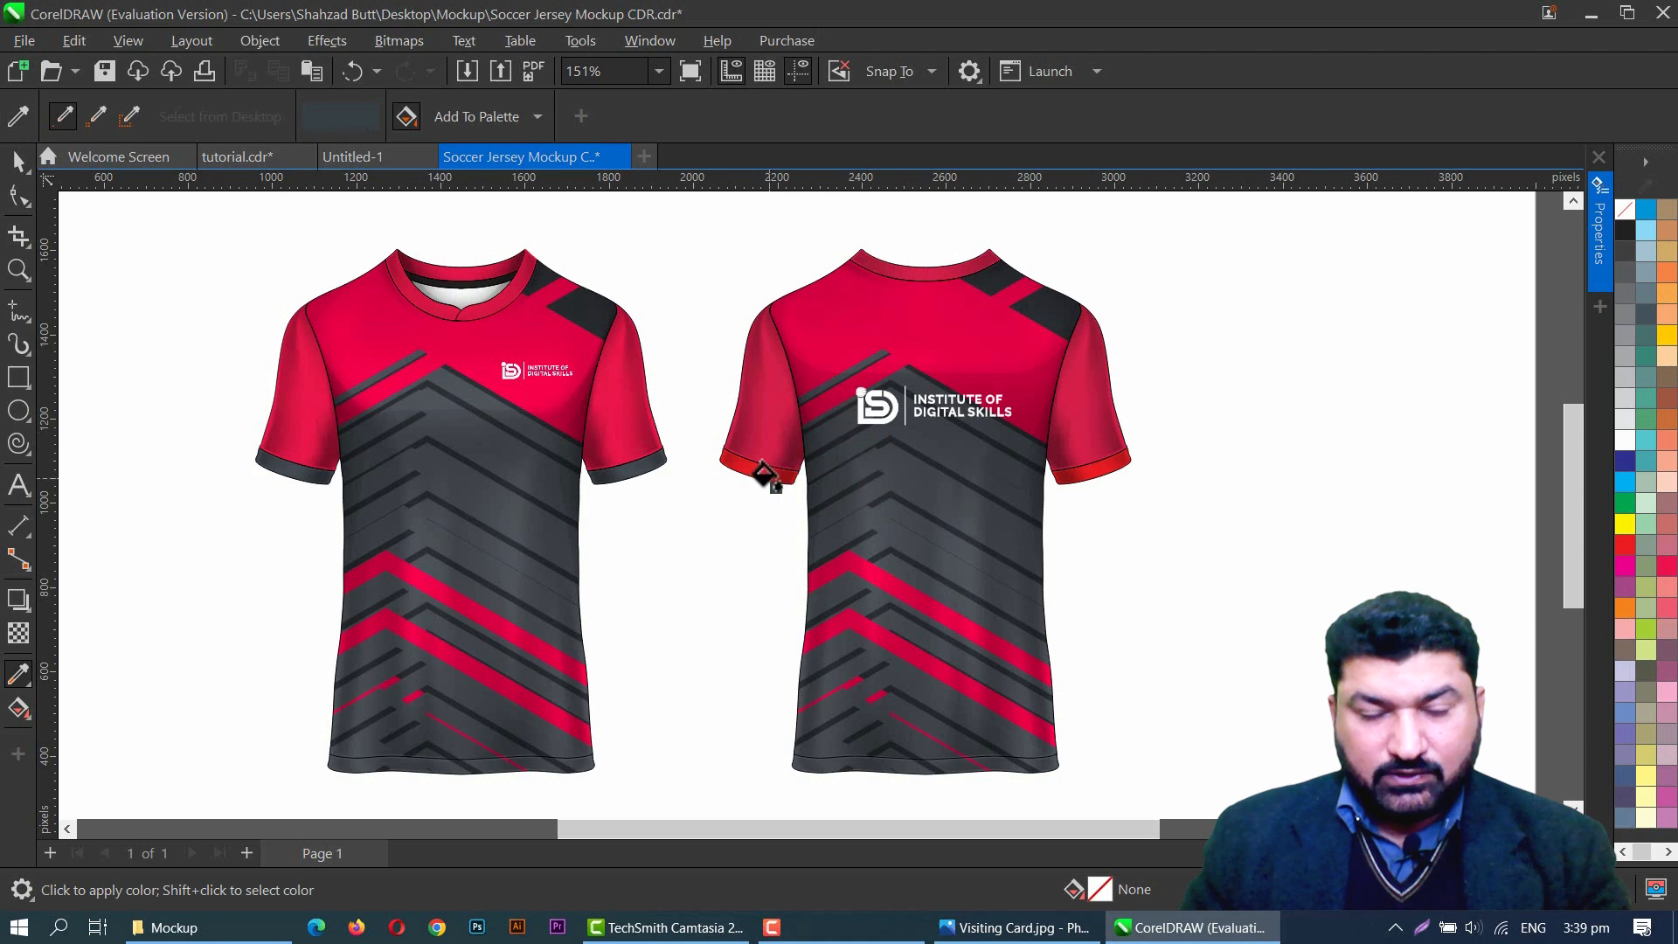
click(1075, 472)
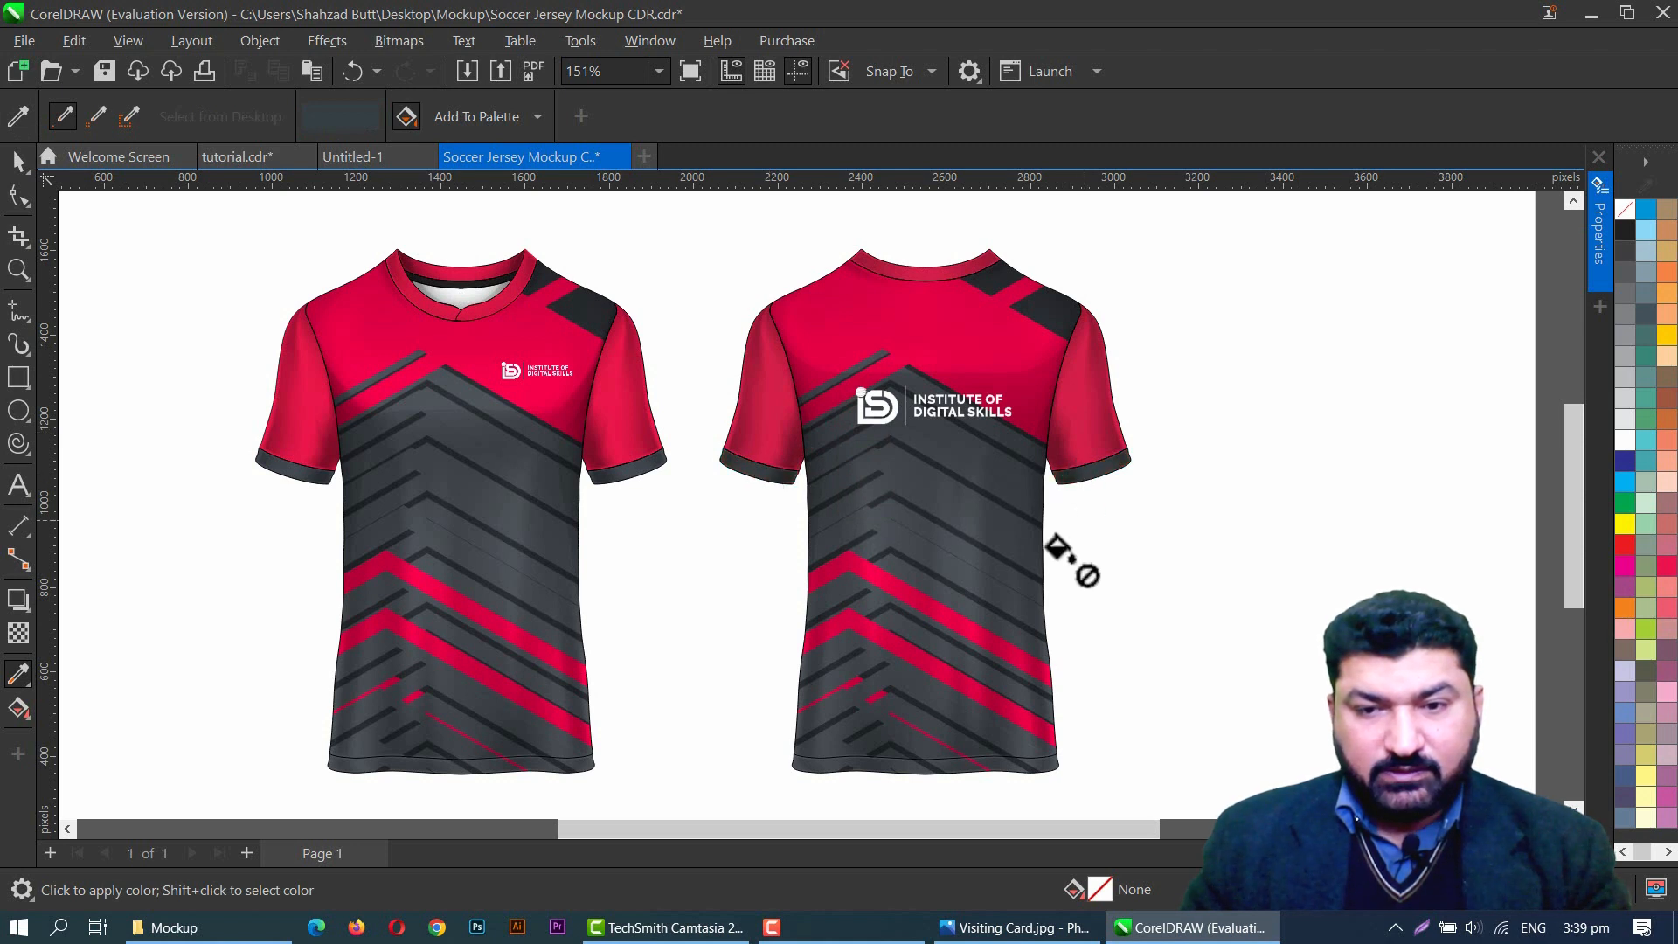
Step: Move the Institute of Digital Skills logo on the back-view jersey down onto the dark grey area, centred at about X 2,554 px, Y 1,121 px
click(19, 162)
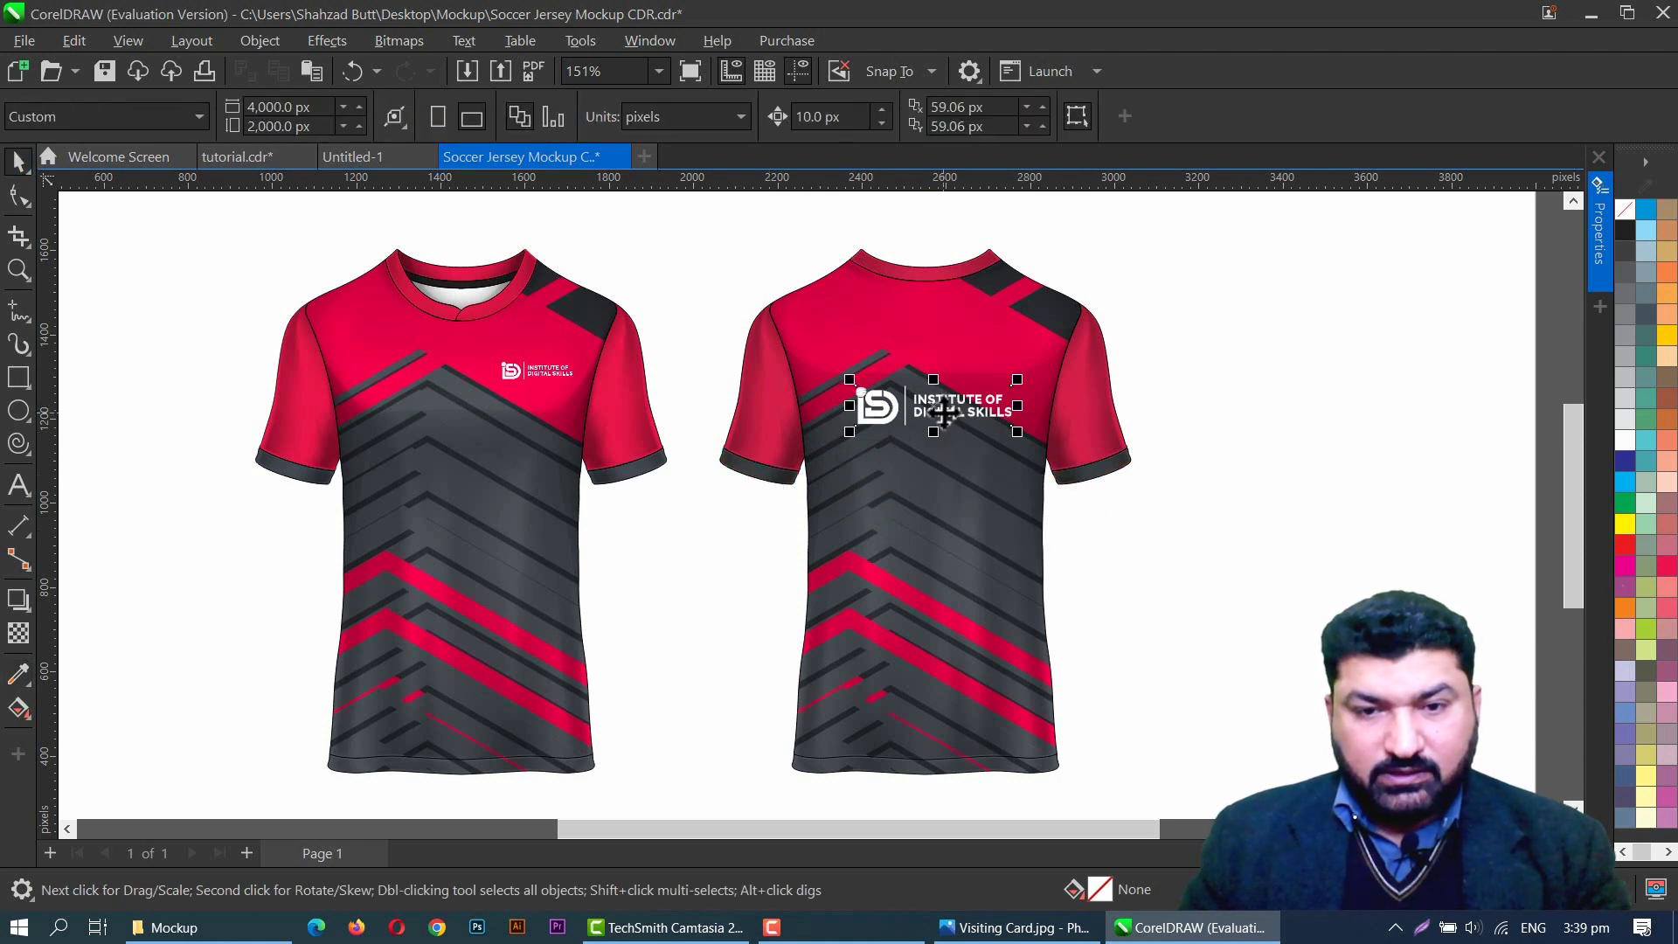
drag(940, 408, 937, 458)
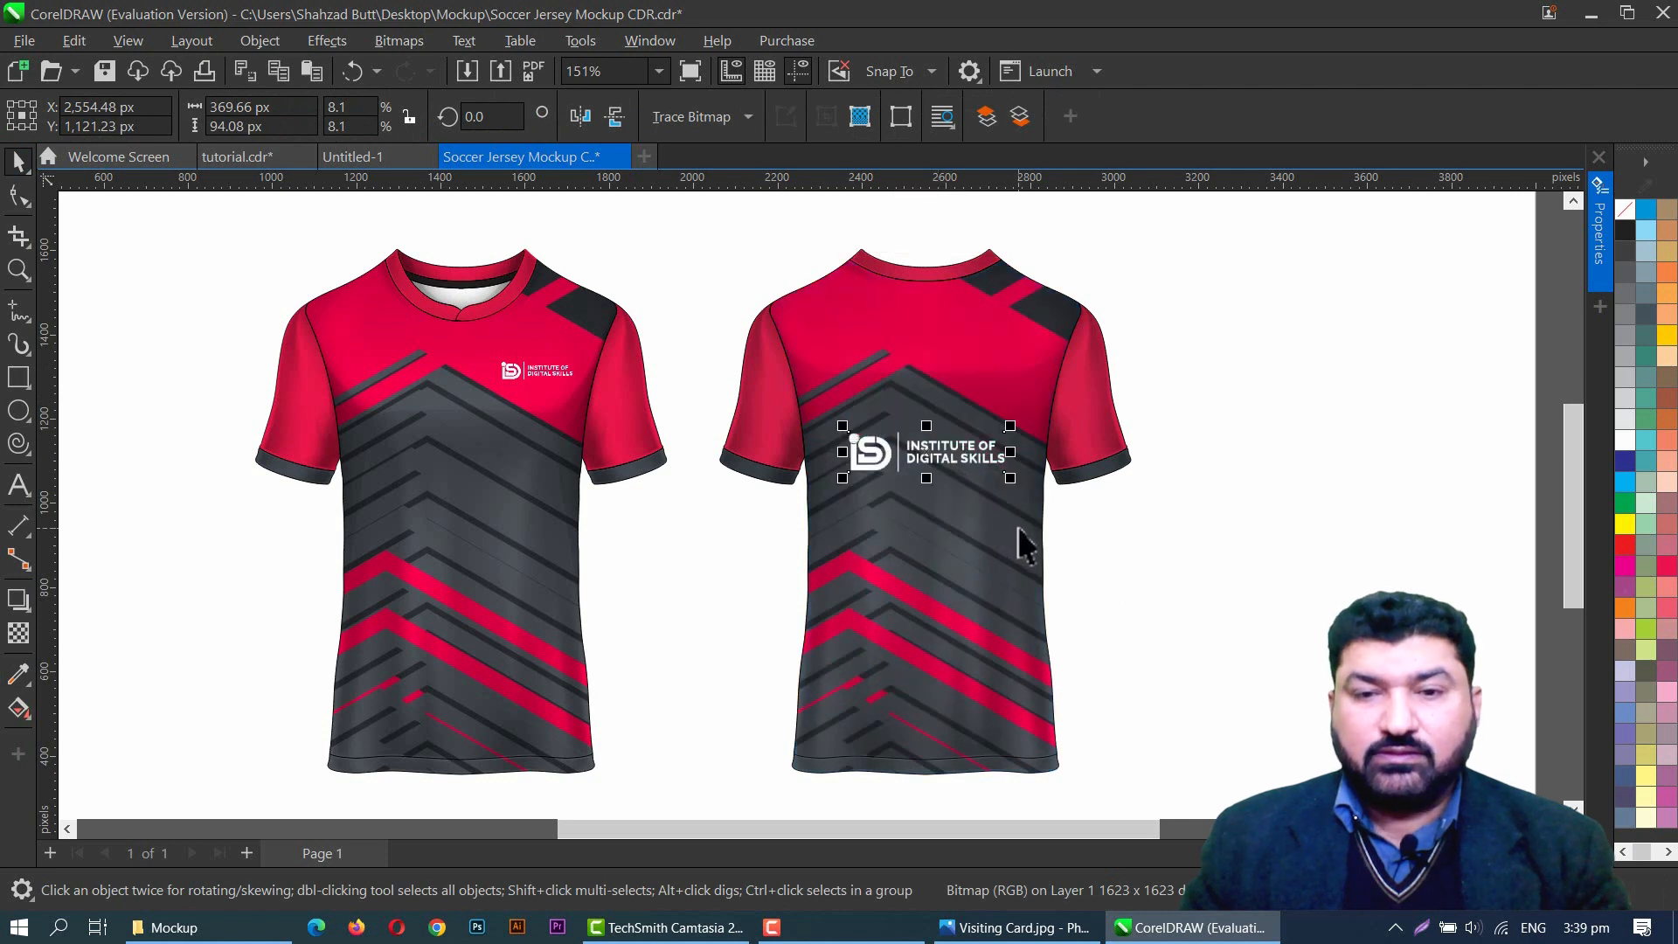
click(1243, 543)
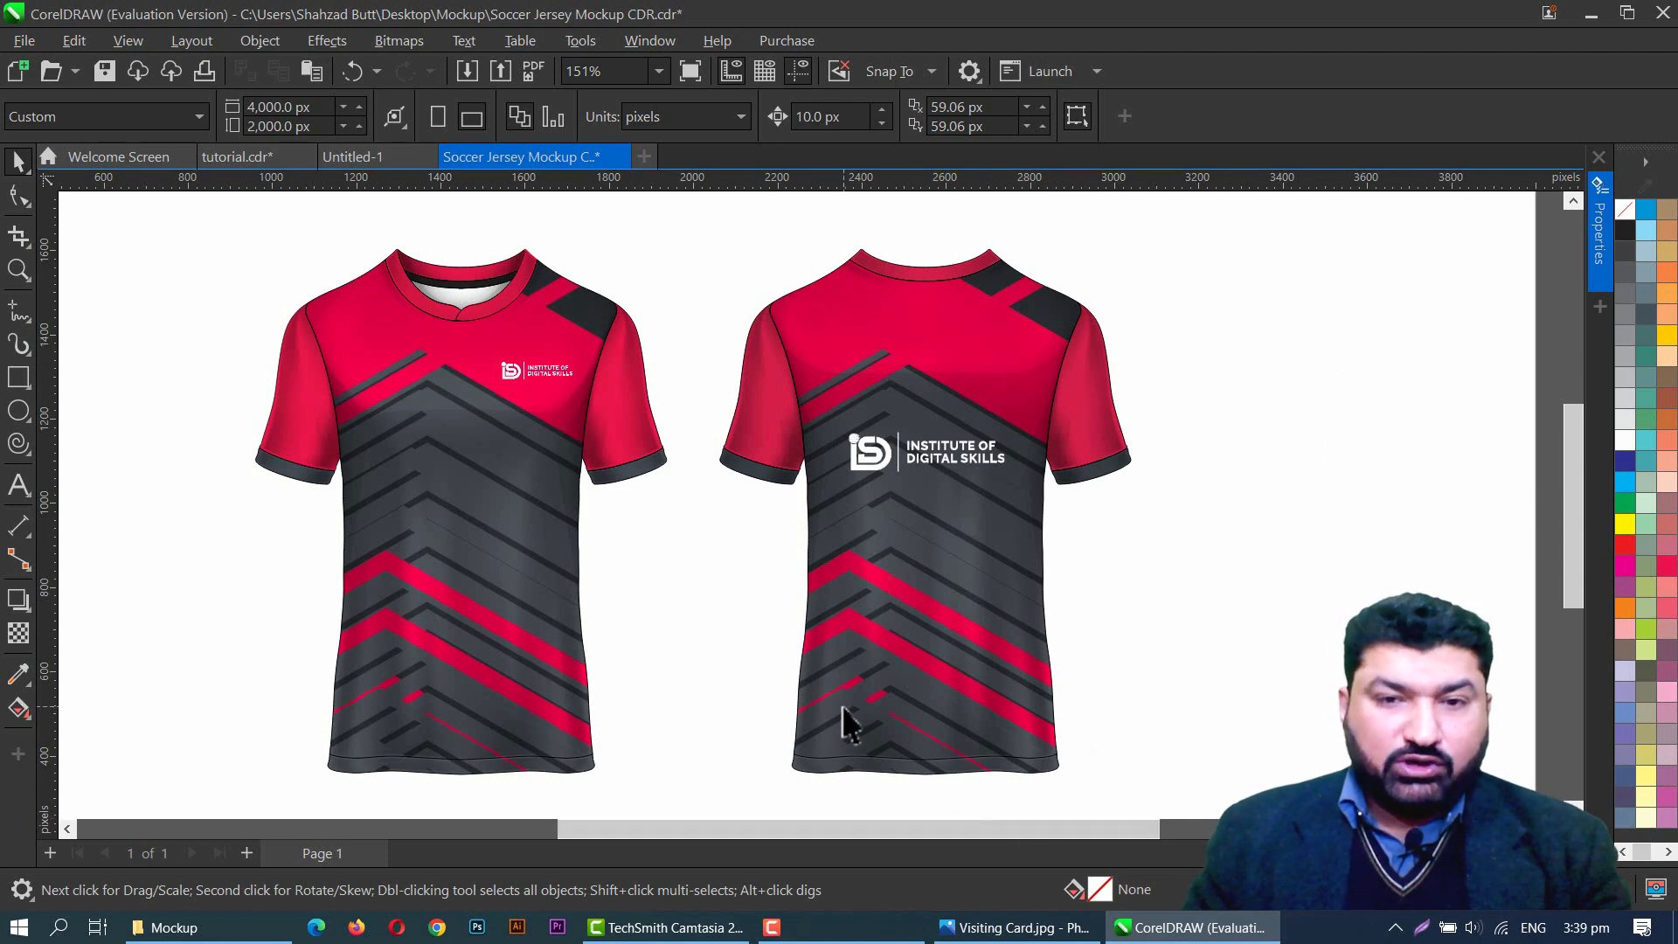
middle_click(690, 735)
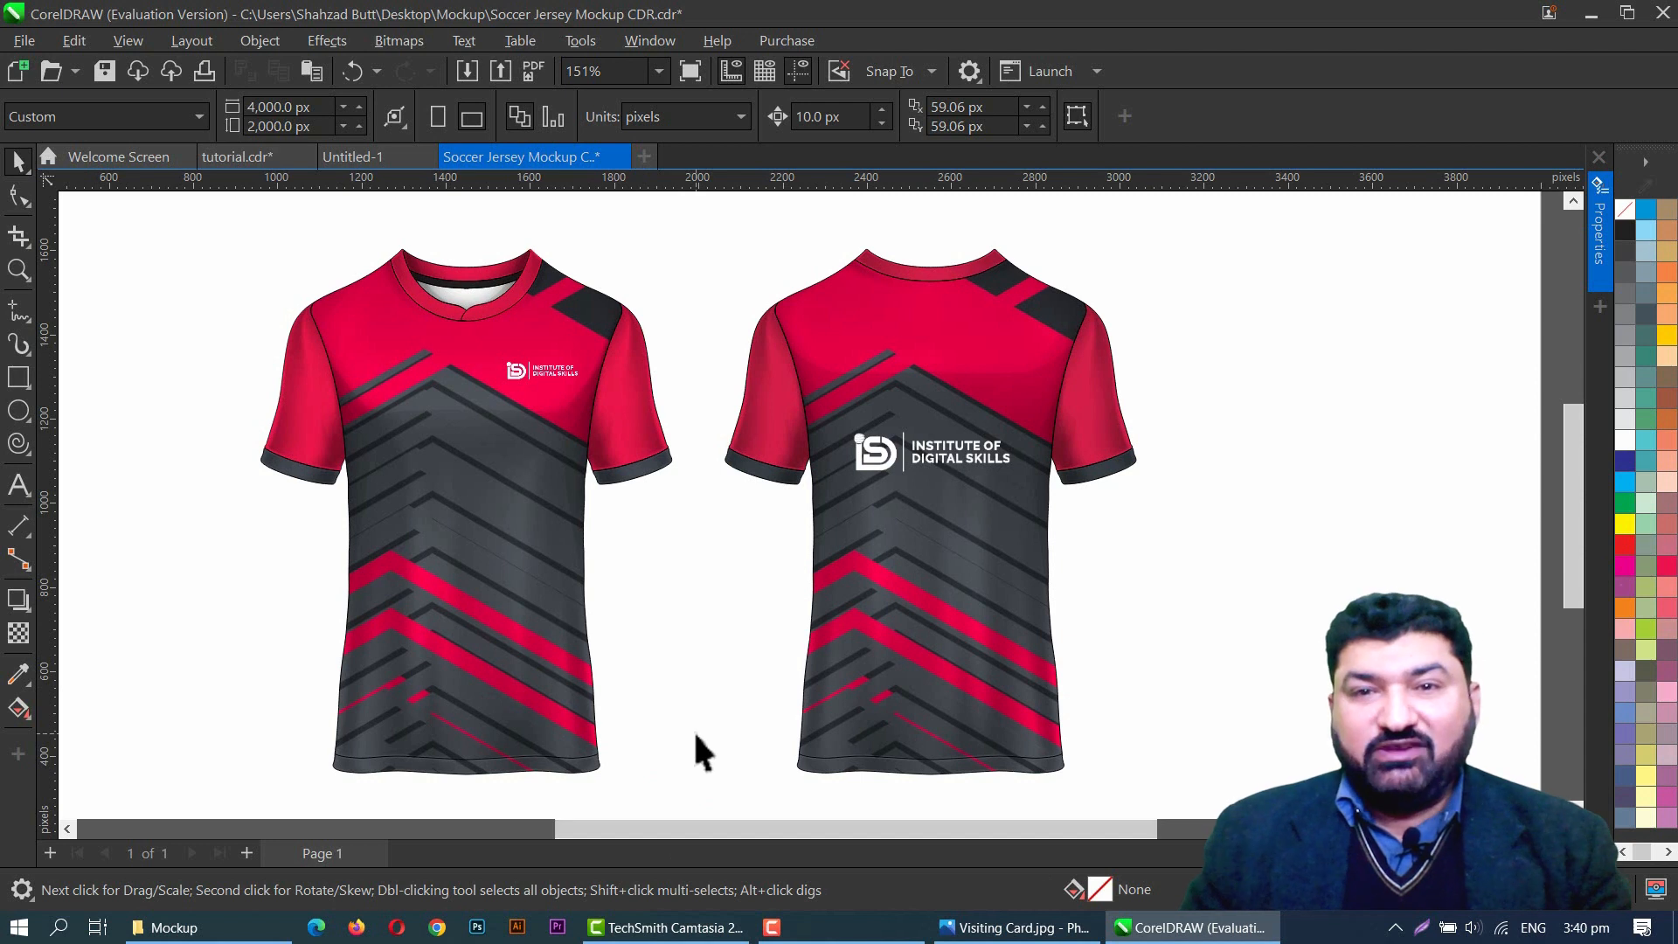